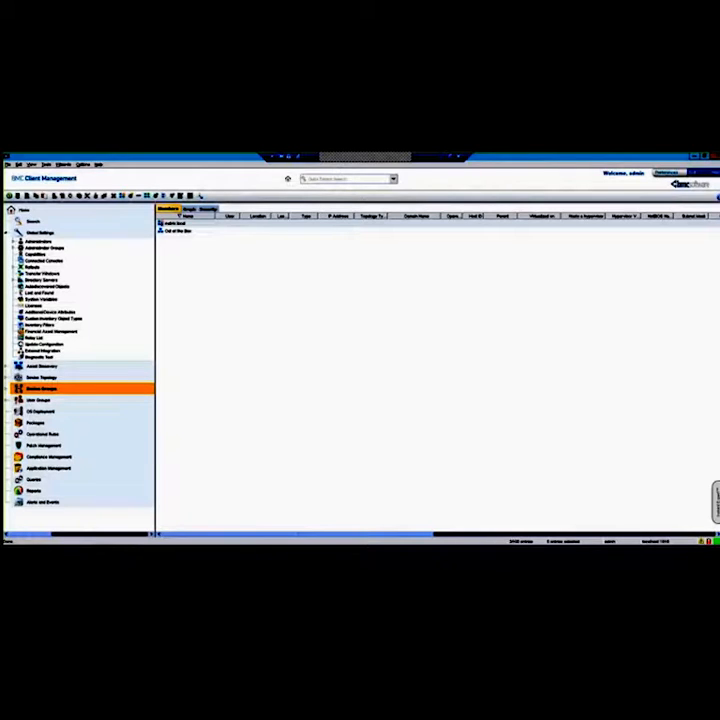
Collapse the global settings and examine the device topology graph, expanding OPTIMUSPRIME and checking its relay IRONHIDE.
left_click(7, 232)
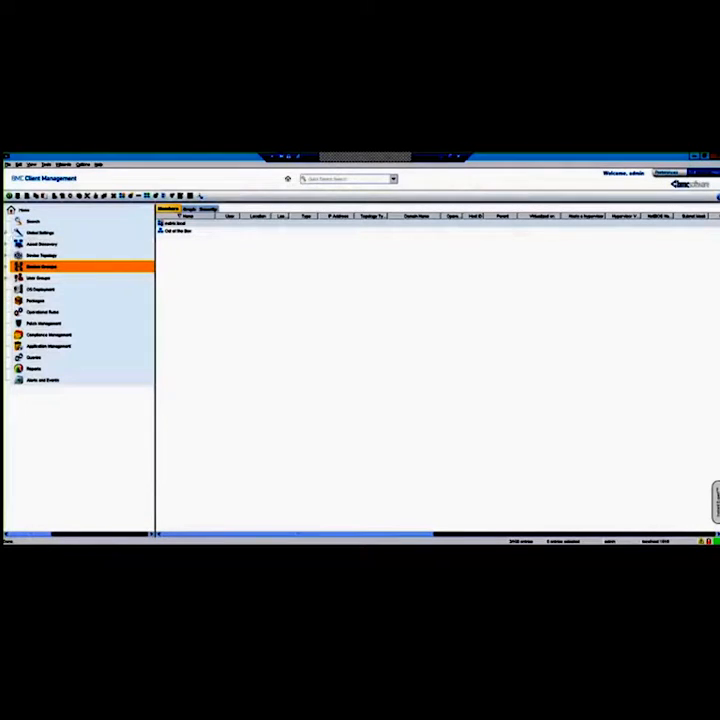
left_click(41, 255)
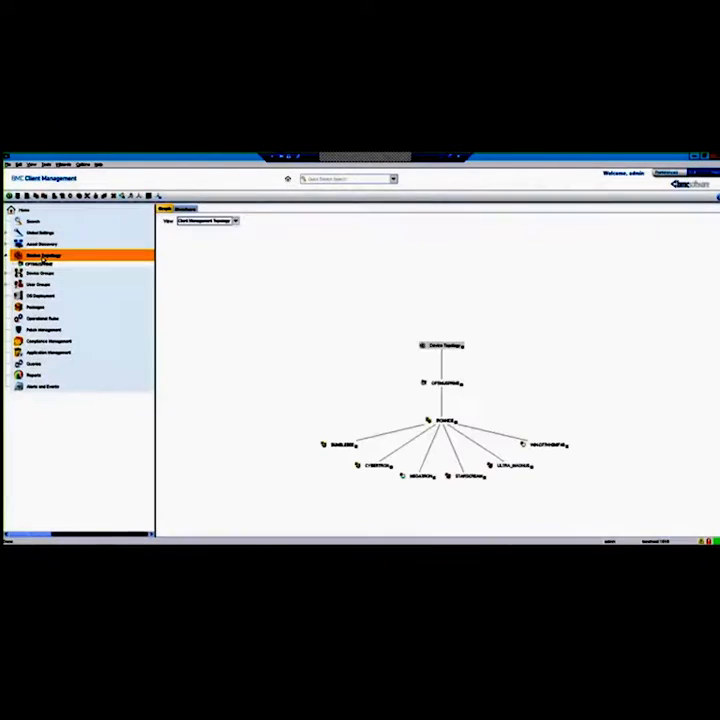
left_click(38, 265)
left_click(41, 255)
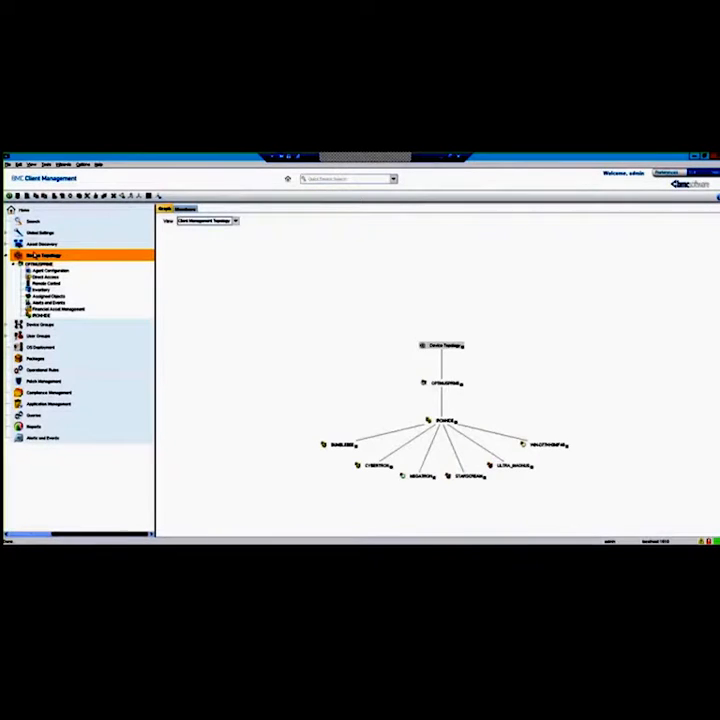
left_click(452, 424)
left_click(440, 424)
Show the Patch Manager configuration parameters for OPTIMUSPRIME under Patch Management.
left_click(45, 382)
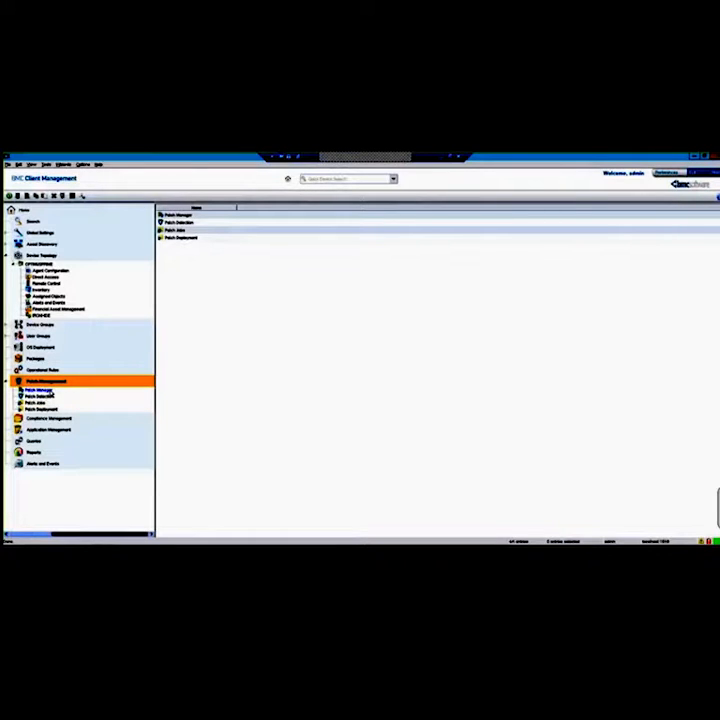
left_click(50, 391)
left_click(48, 397)
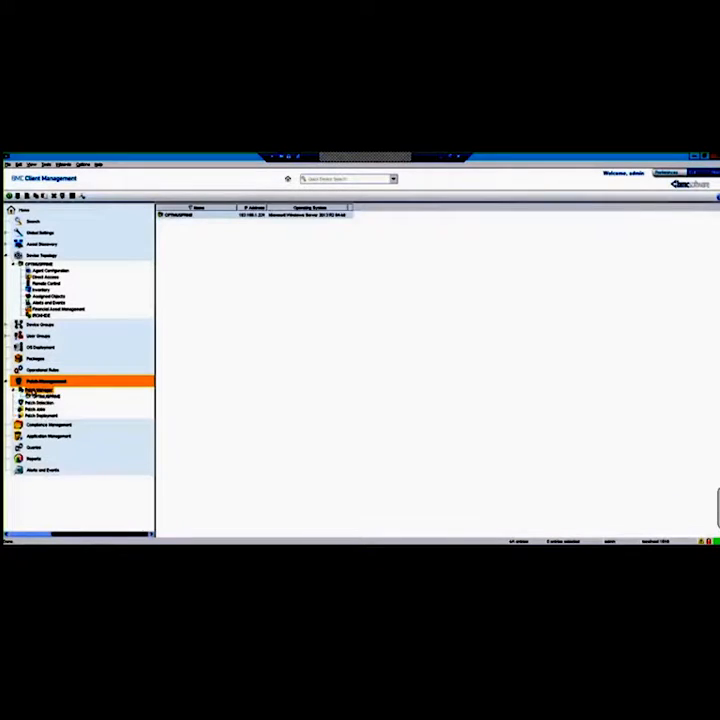
left_click(47, 398)
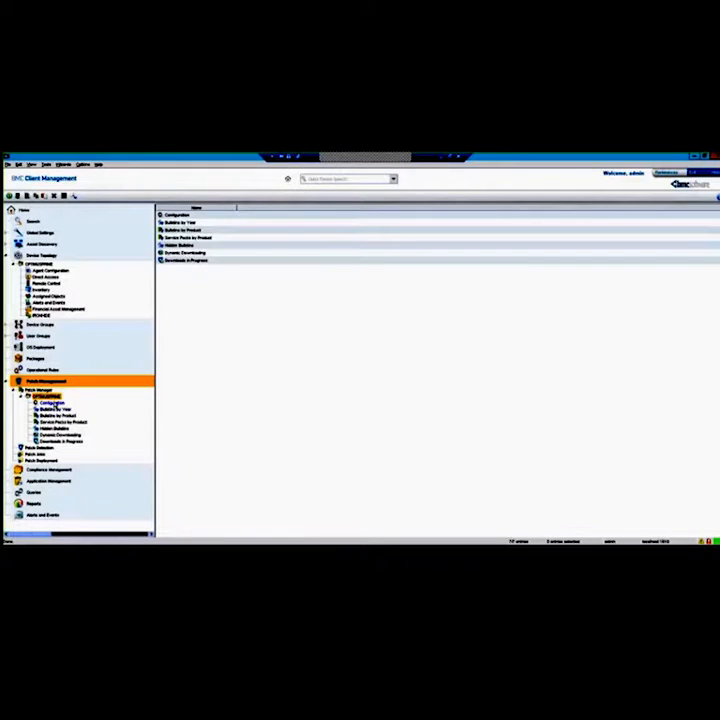
left_click(50, 403)
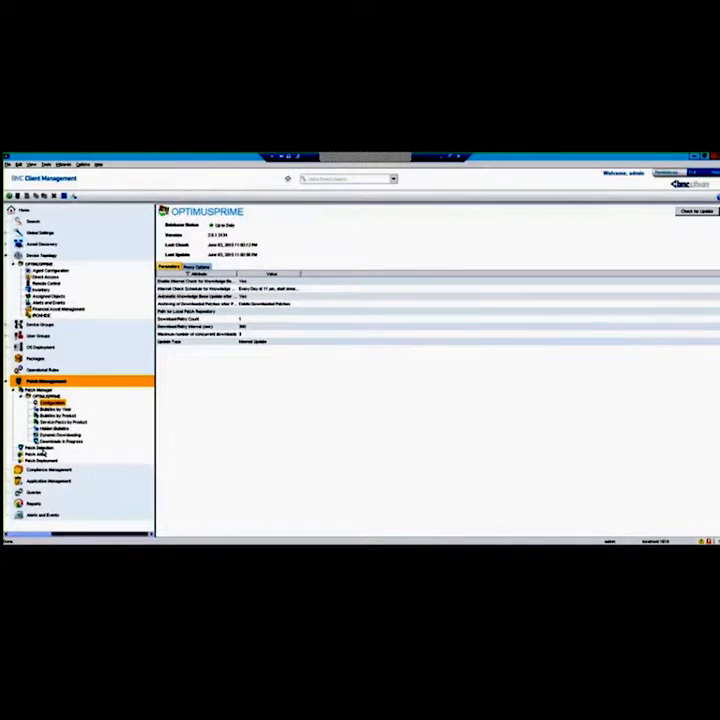
Review the scan status and critical missing patches of the scanned devices under Patch Detection.
left_click(40, 448)
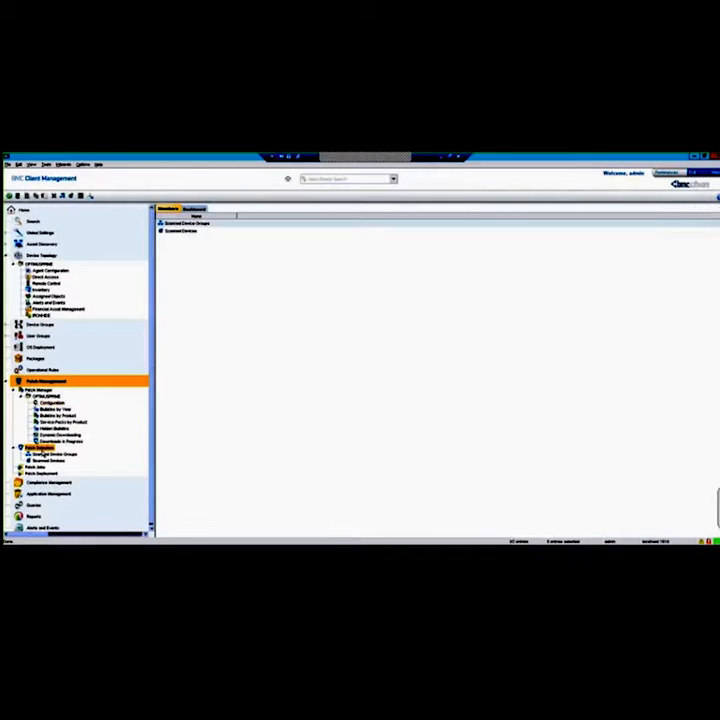
left_click(48, 461)
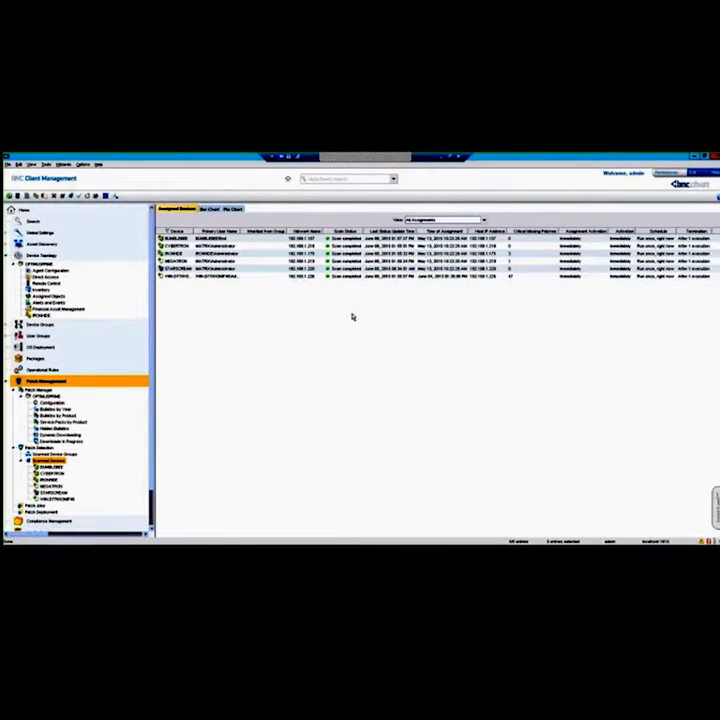
left_click(388, 246)
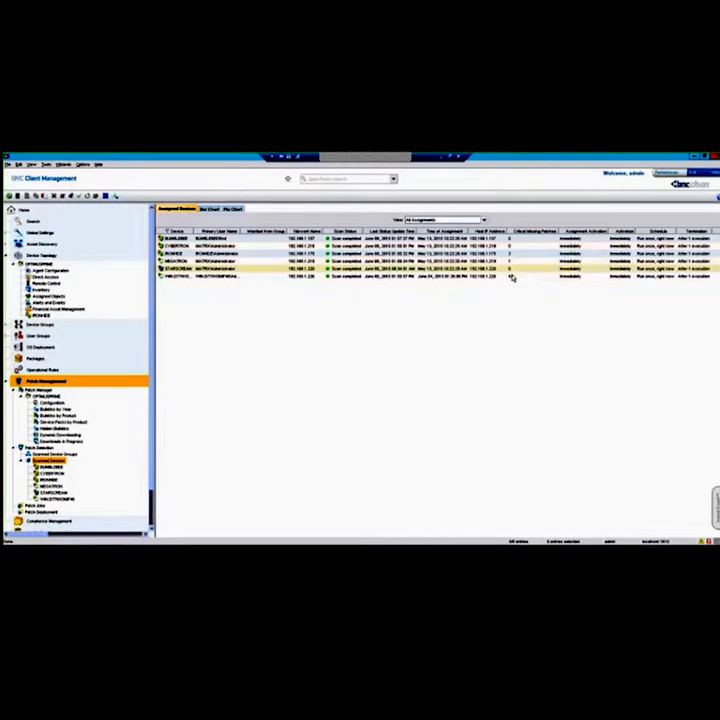
left_click(190, 277)
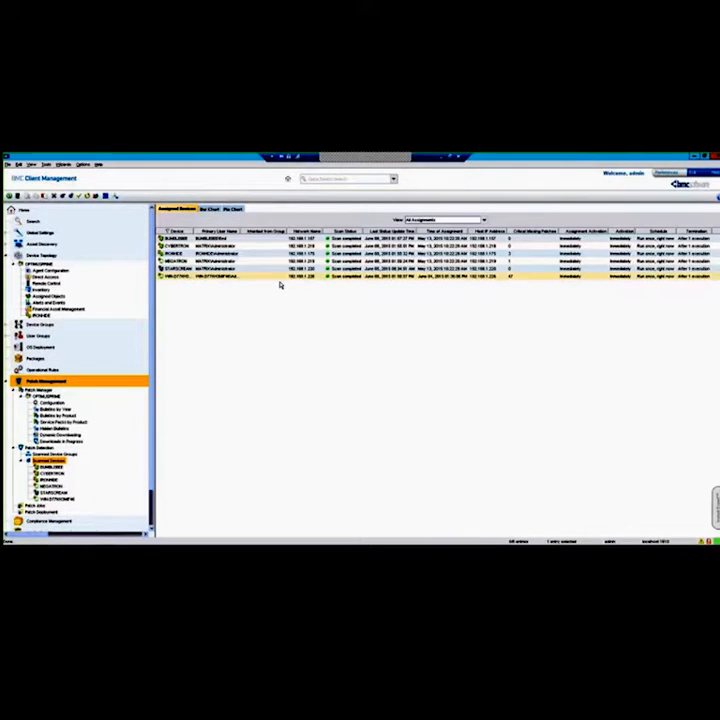
left_click(540, 279)
Examine the list of missing patches for the scanned device WIN-D77KH3MIF46.
left_click(55, 500)
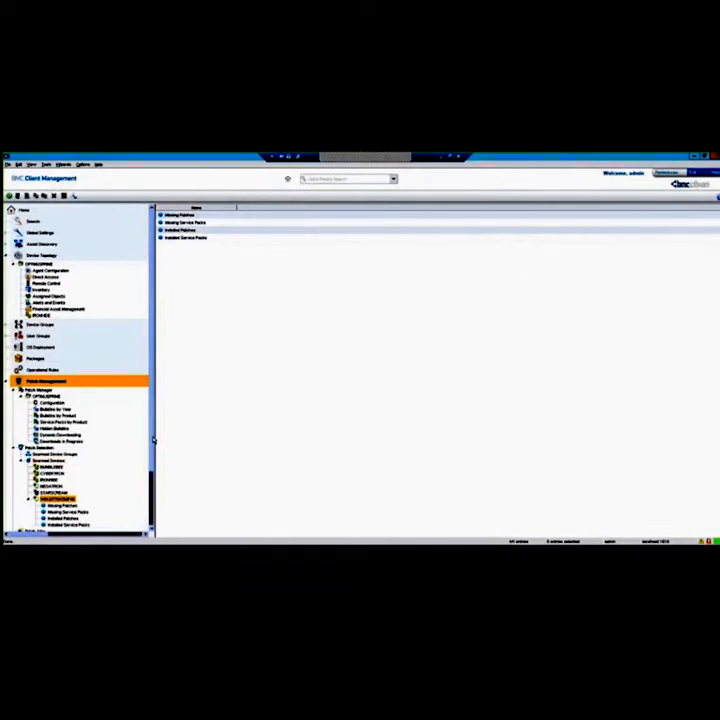
scroll(145, 498, "down", 3)
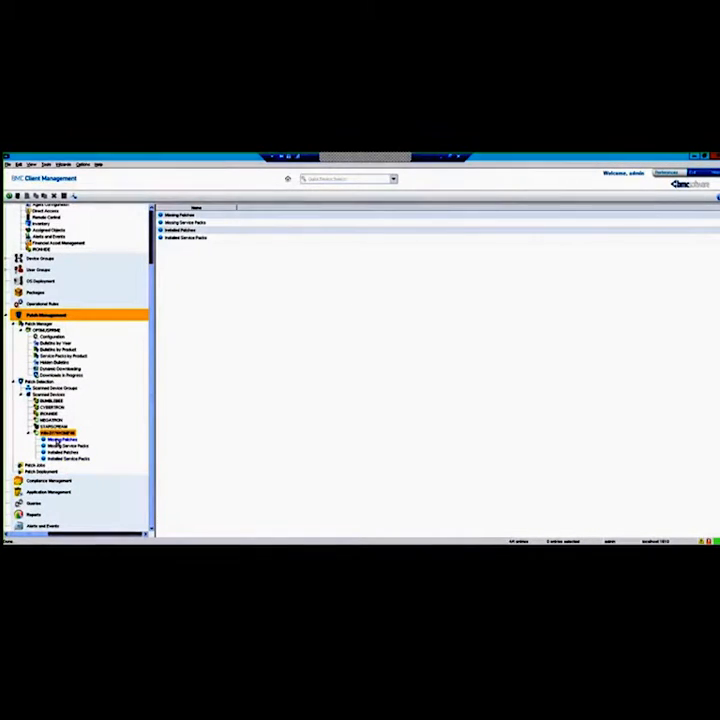
left_click(60, 439)
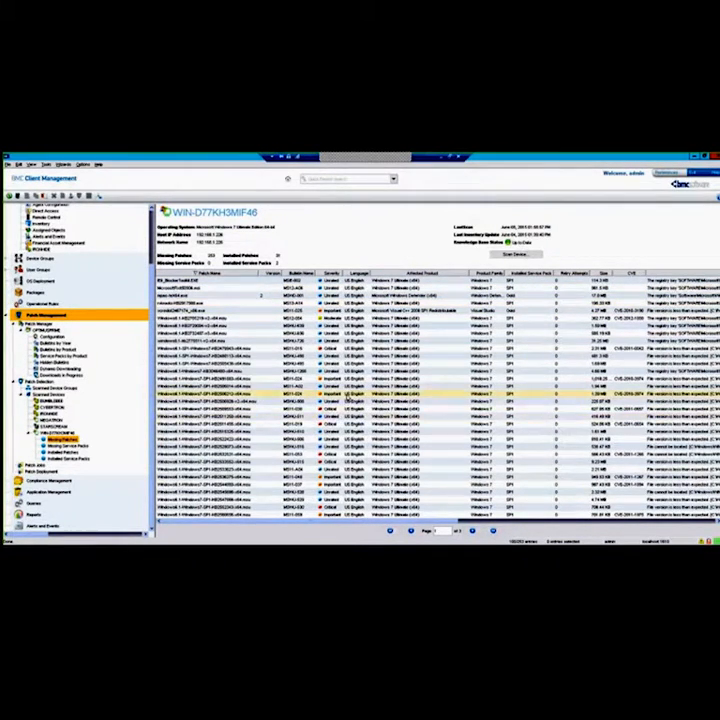
scroll(340, 405, "down", 3)
scroll(262, 401, "down", 3)
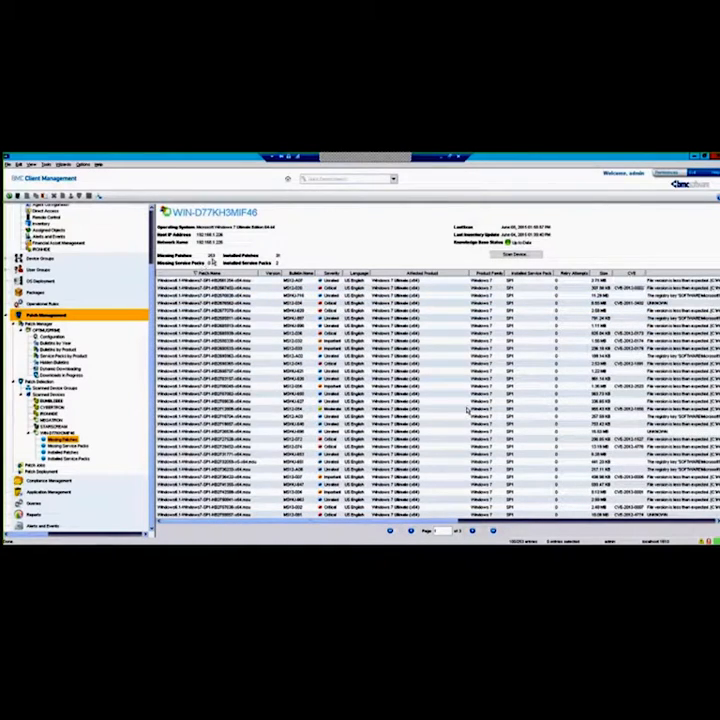
scroll(464, 402, "down", 3)
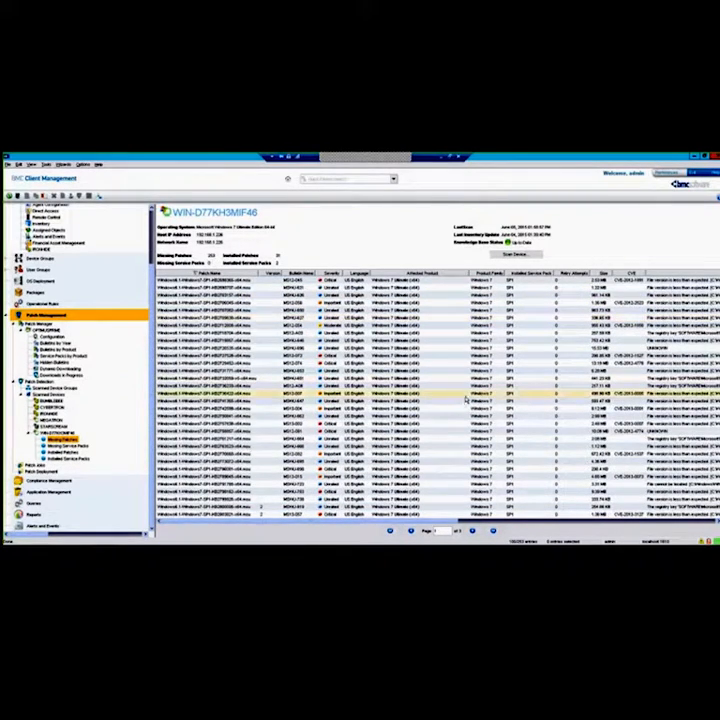
scroll(466, 400, "down", 3)
scroll(466, 400, "up", 3)
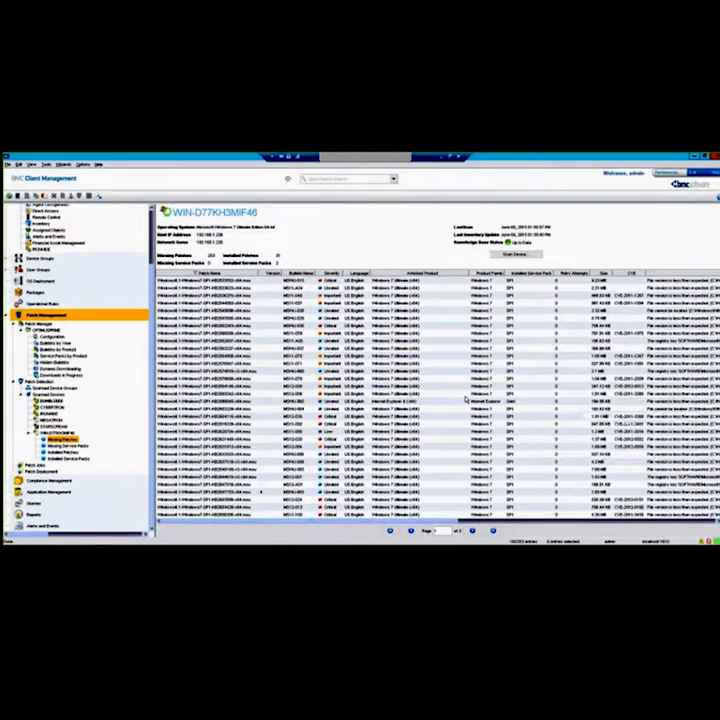
scroll(466, 400, "up", 3)
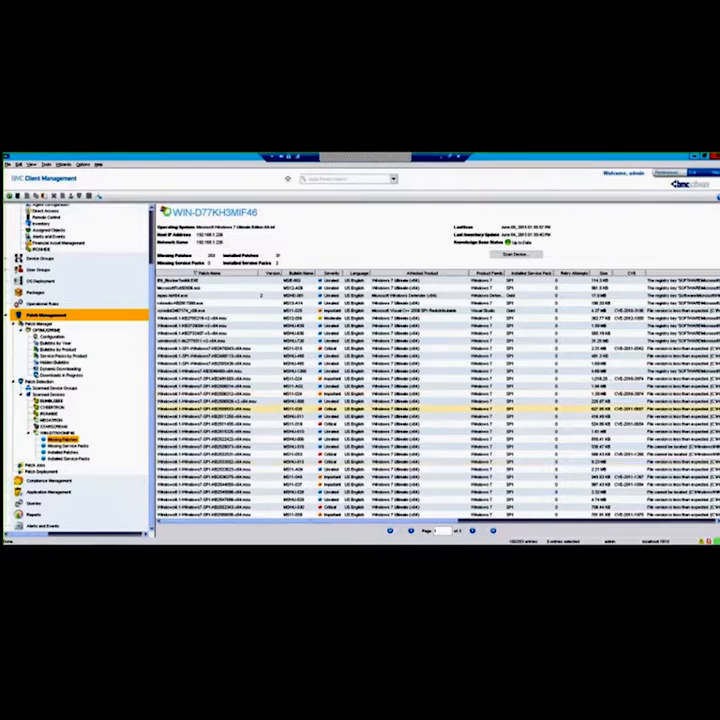
Hide bulletin MS11-024 from the missing patches with the remark "Patch not compatible with environment".
right_click(232, 396)
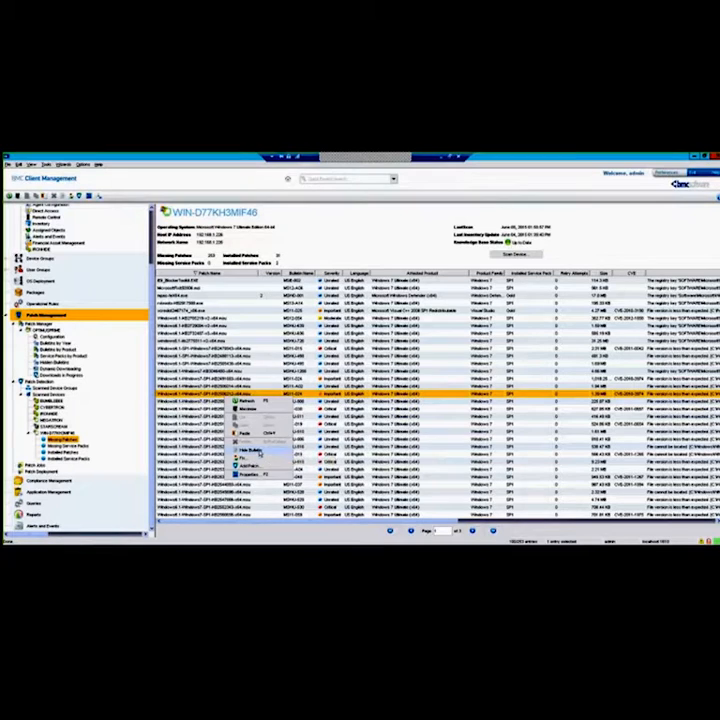
left_click(248, 451)
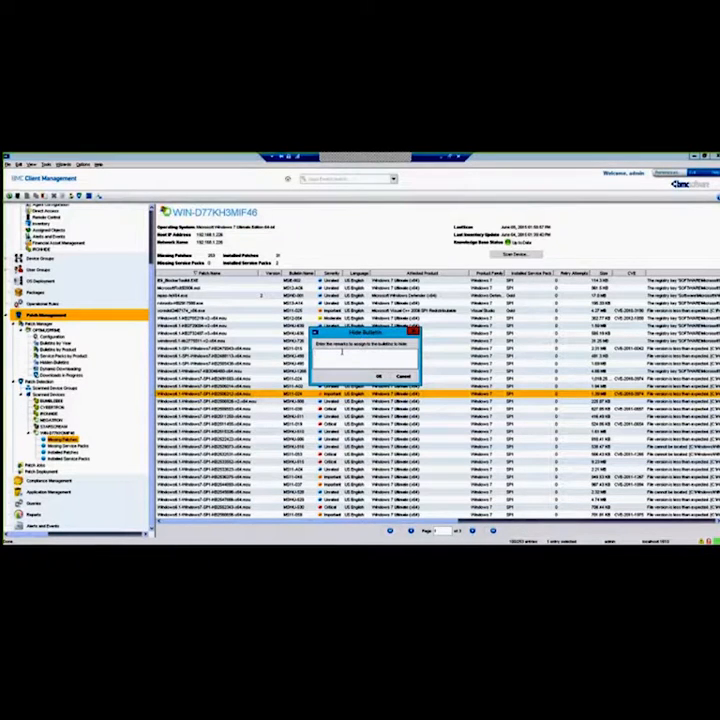
type("Patch list comple")
type("ible with service pack")
left_click(377, 377)
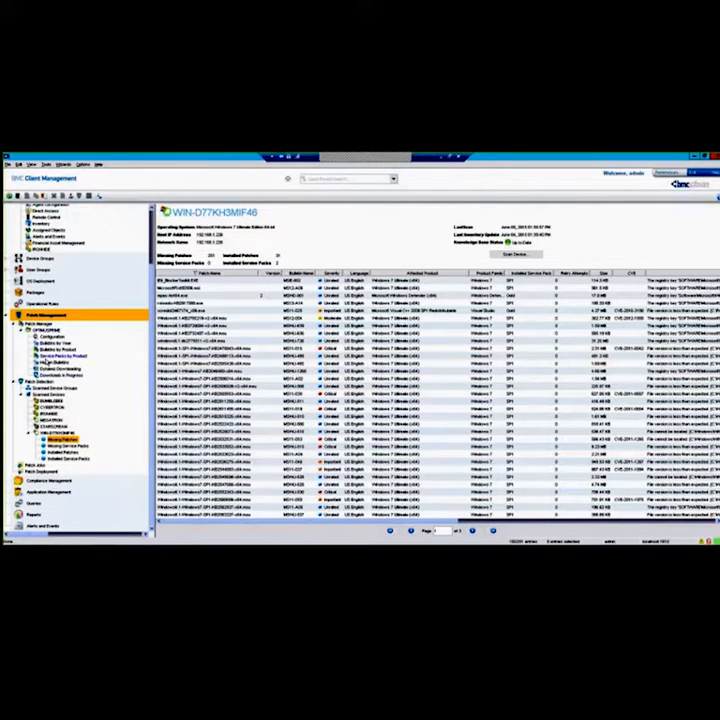
Search the hidden bulletins of OPTIMUSPRIME with only the Affected Devices filter enabled and check the bulletin's note.
left_click(46, 363)
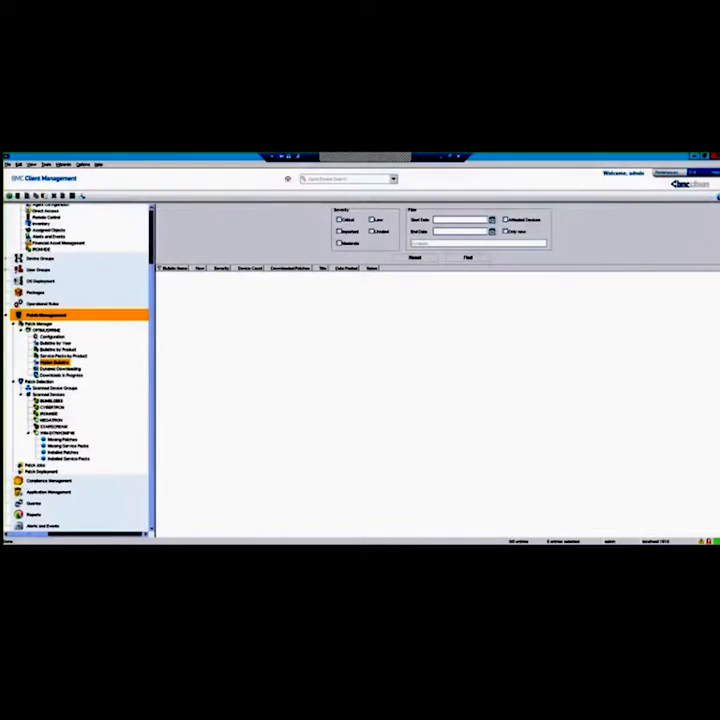
left_click(505, 219)
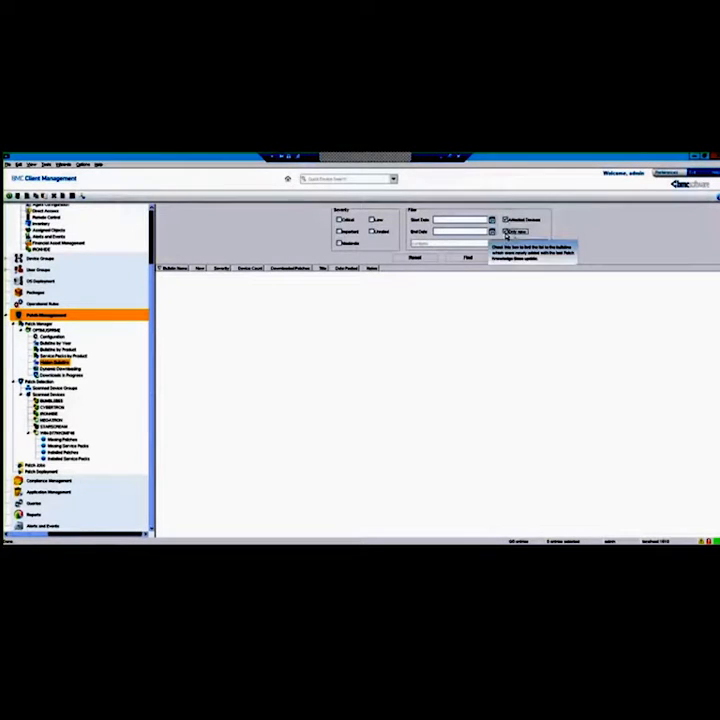
left_click(468, 258)
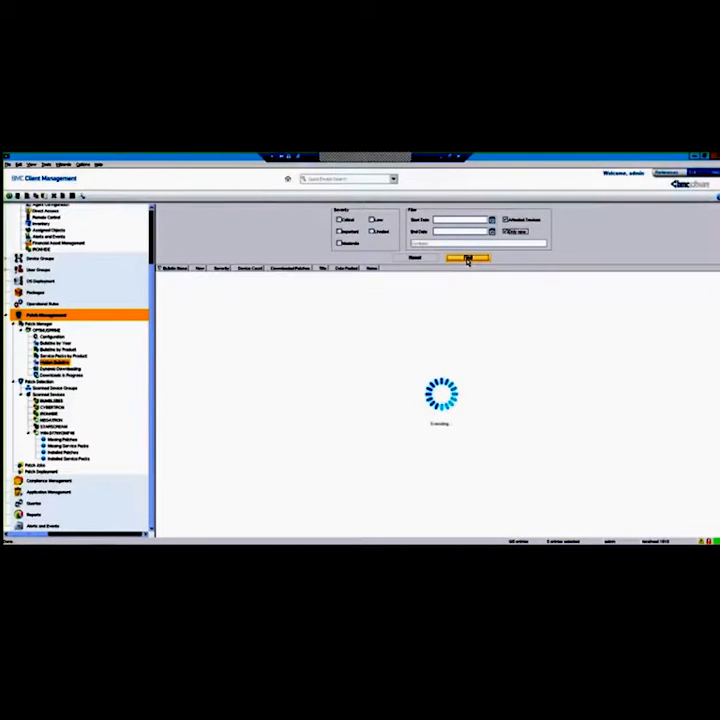
left_click(468, 259)
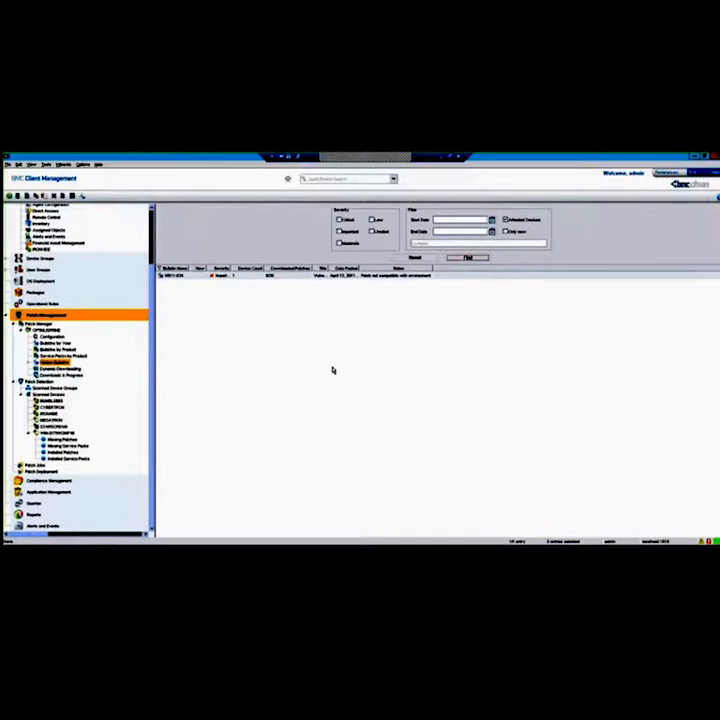
left_click(384, 277)
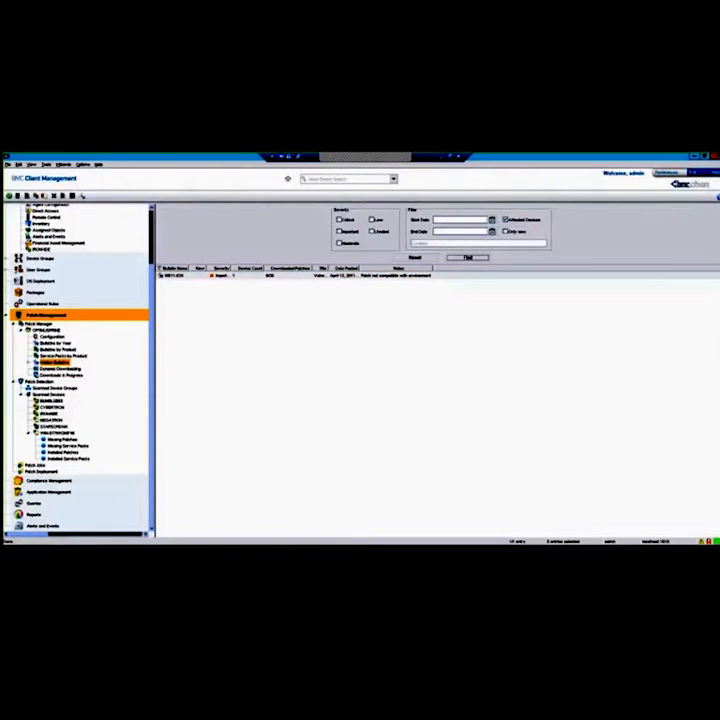
Collapse Patch Detection and Patch Manager, and expand Patch Deployment to view its existing patch groups.
left_click(13, 382)
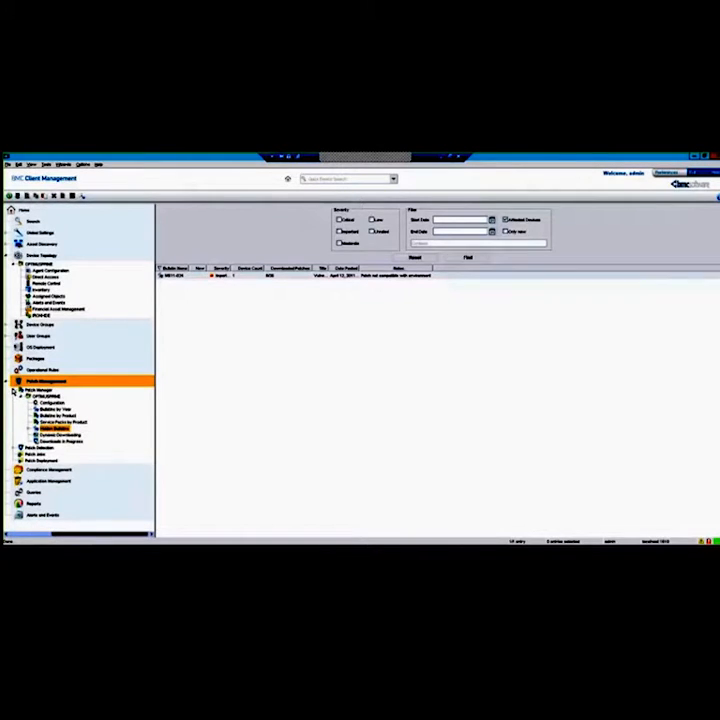
left_click(13, 391)
left_click(44, 410)
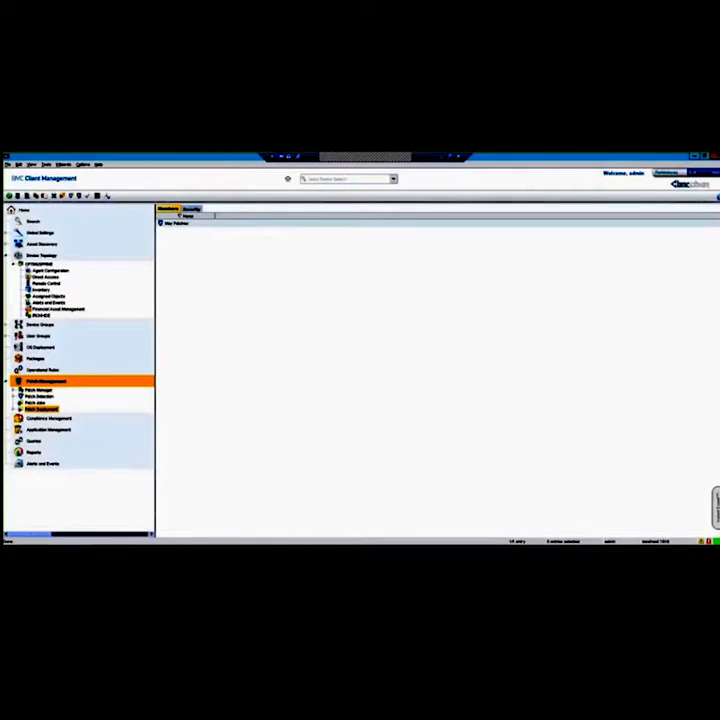
left_click(14, 410)
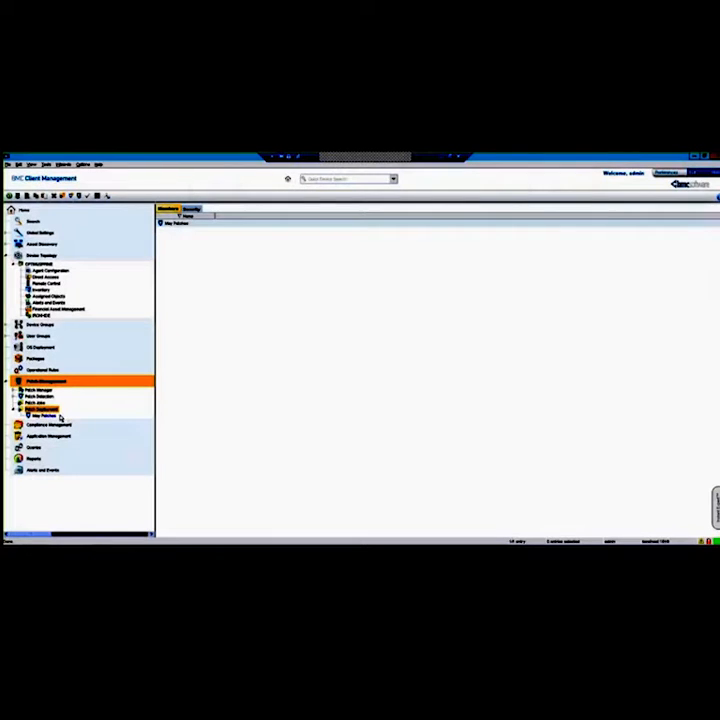
Create a patch job named "Quick Patch" using the Preferences deployment options and continue to the patch criteria.
left_click(36, 402)
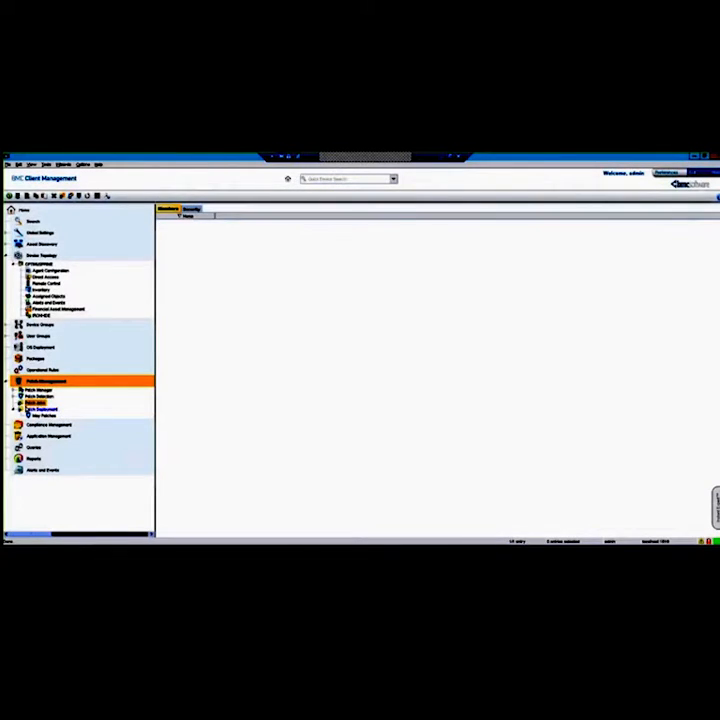
right_click(218, 249)
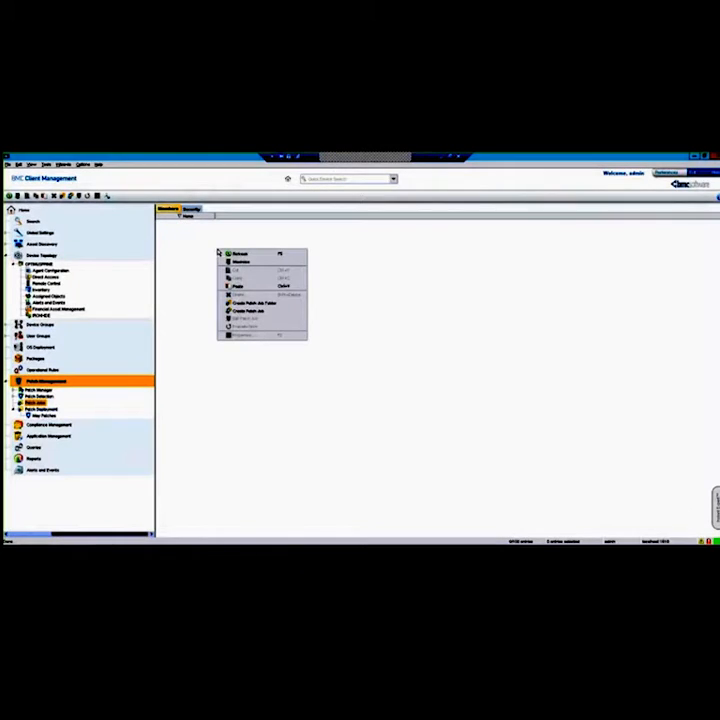
left_click(249, 311)
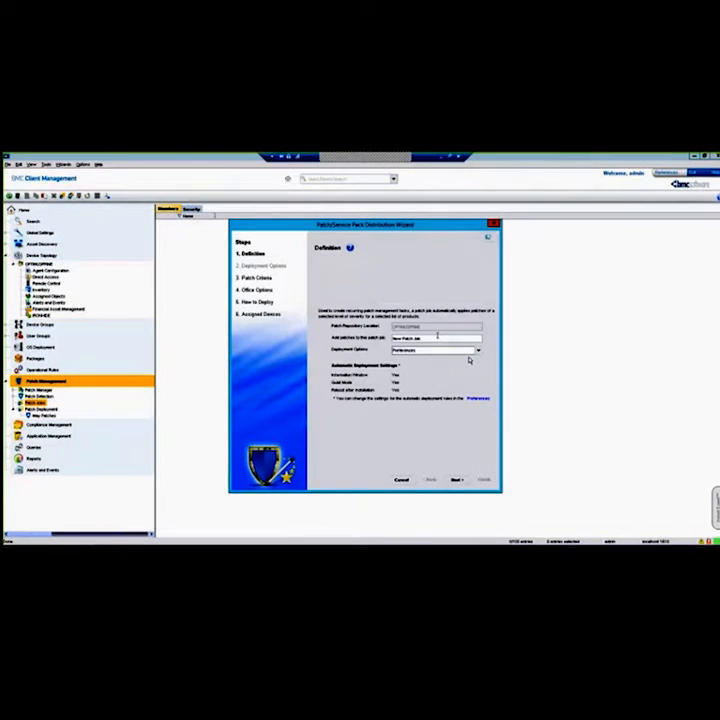
key("BackSpace")
type("Quick")
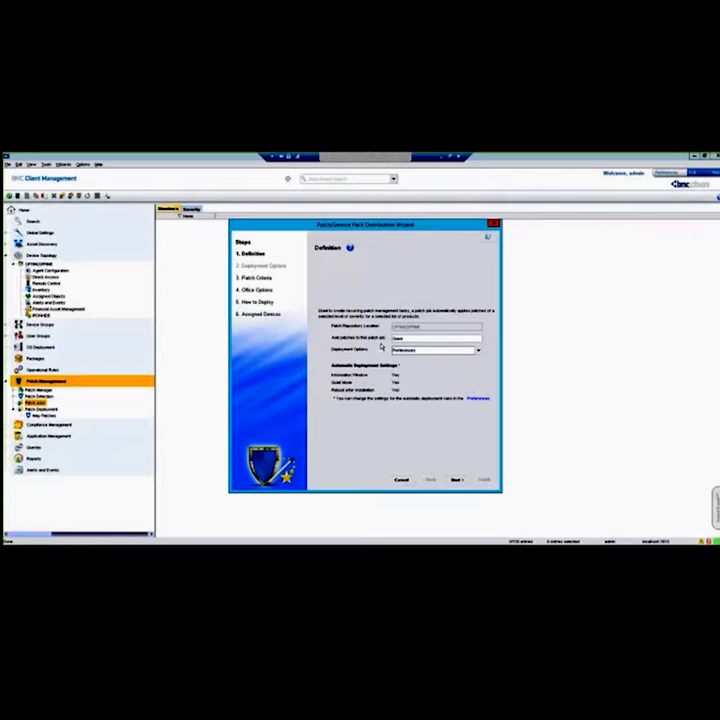
type(" Patch")
left_click(457, 480)
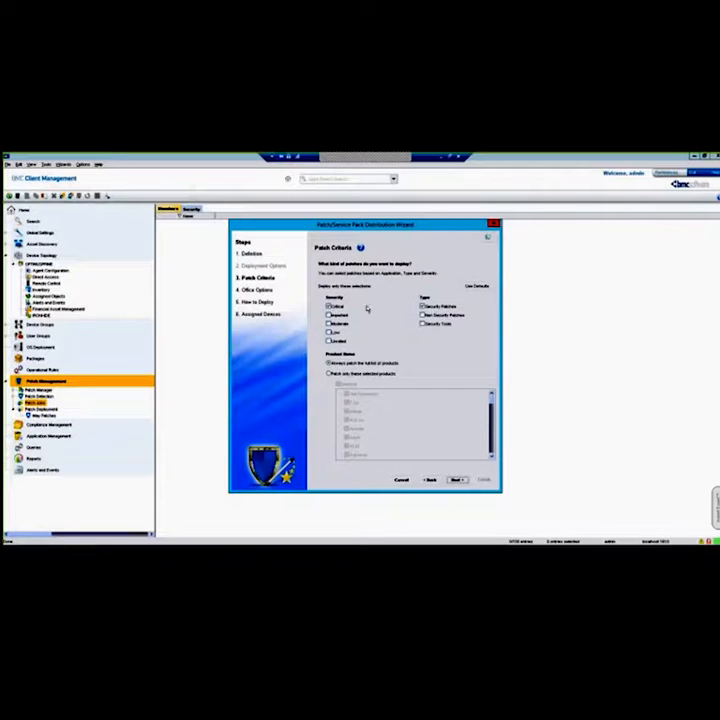
Add Non Security Patches and Security Tools to the patch criteria, restrict the patched products to Windows 7, and continue to the deployment schedule.
left_click(422, 315)
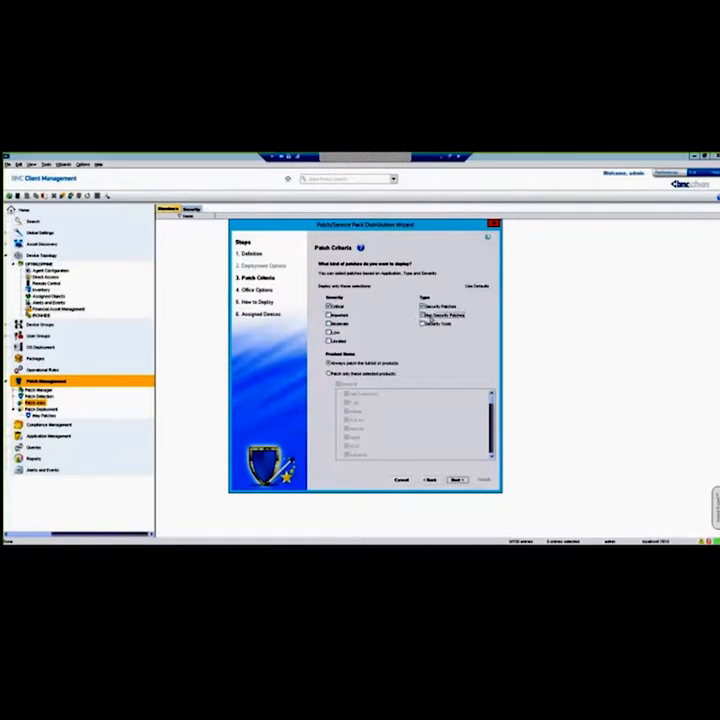
left_click(425, 325)
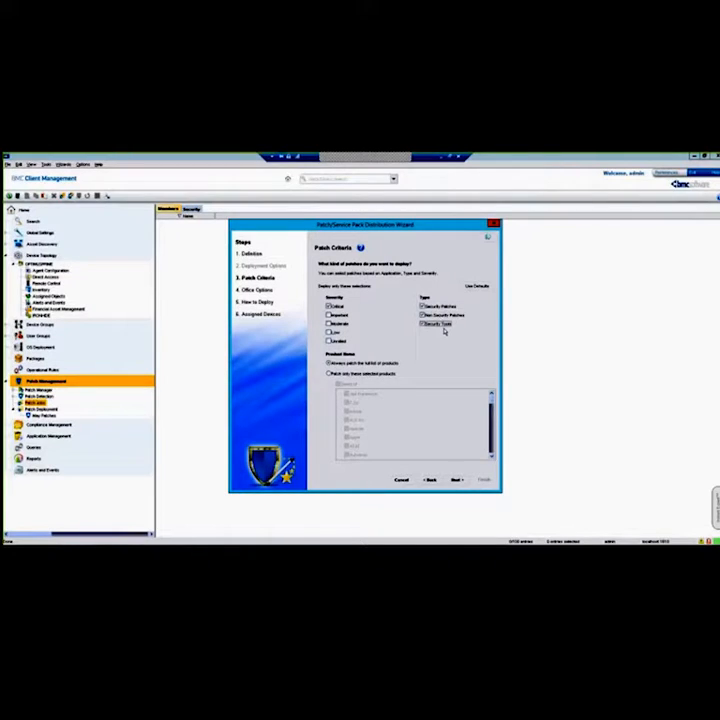
left_click(330, 373)
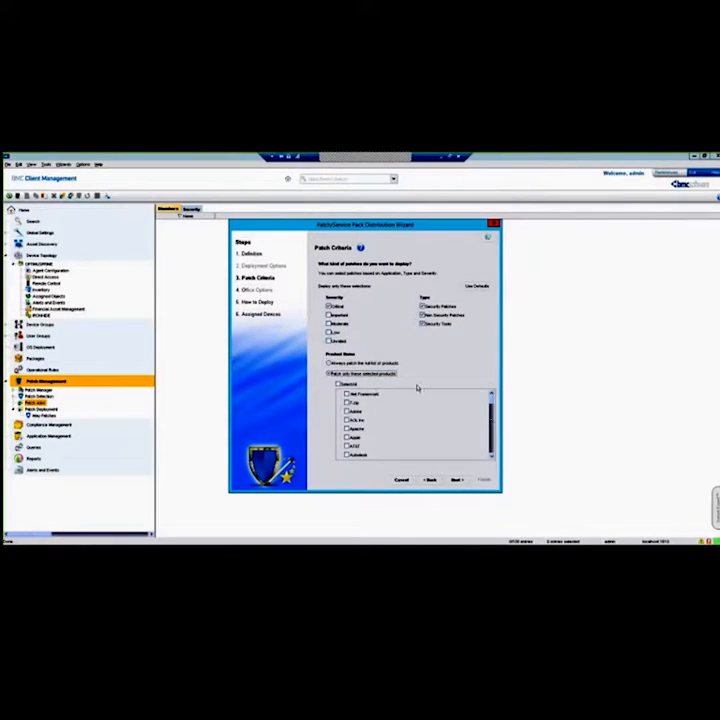
left_click_drag(491, 402, 491, 446)
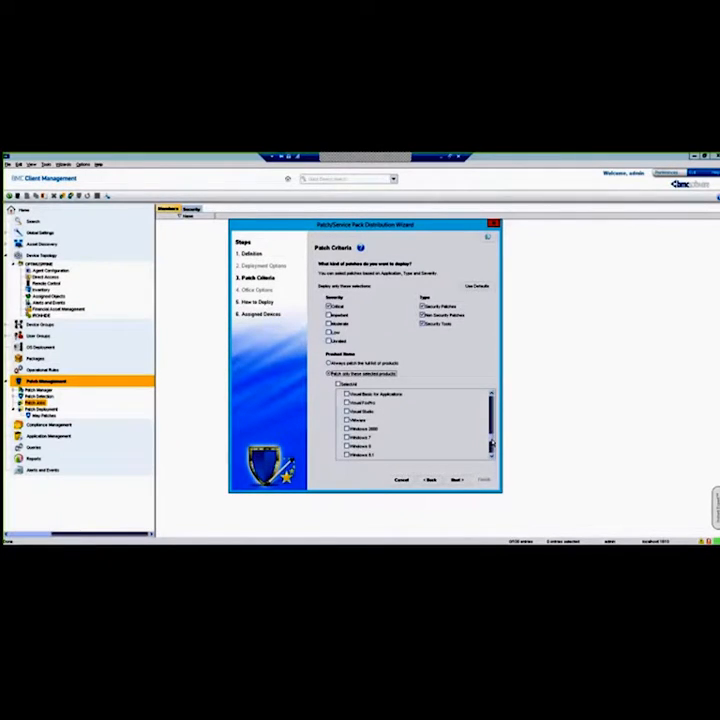
left_click(347, 437)
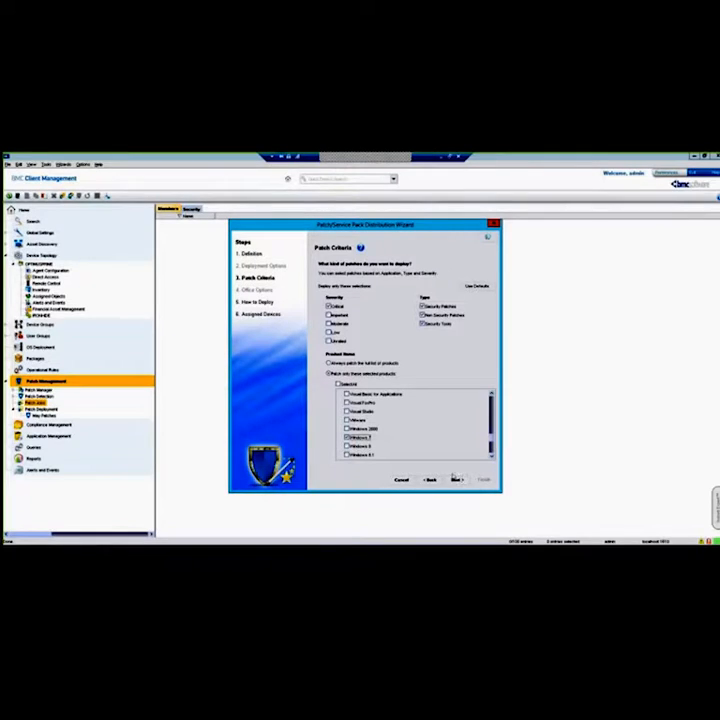
left_click(454, 479)
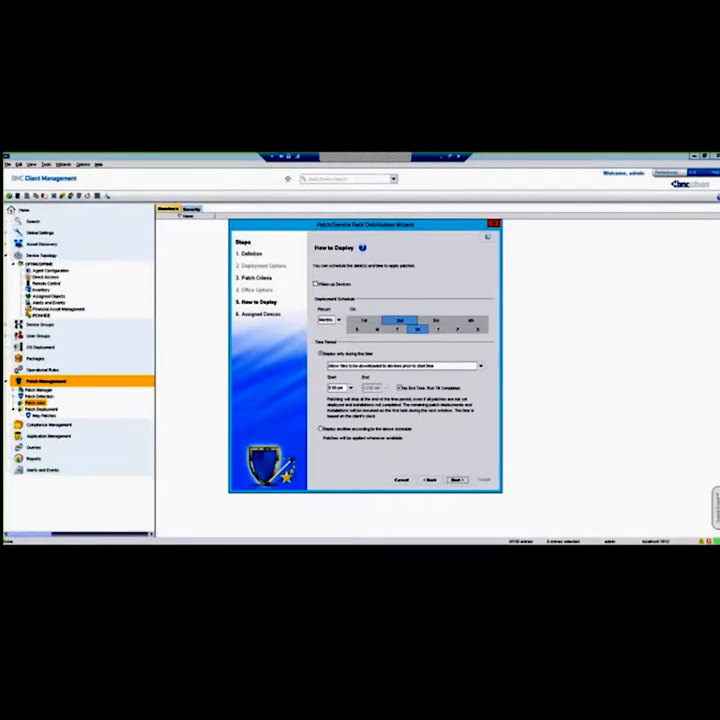
Set the deployment start time to 8:00 pm and enable waking up the devices.
left_click(349, 388)
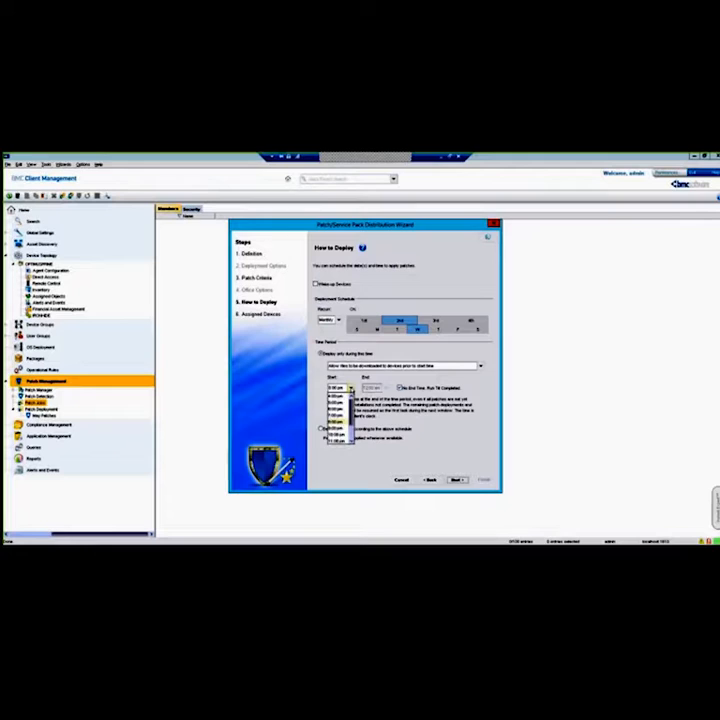
left_click(336, 420)
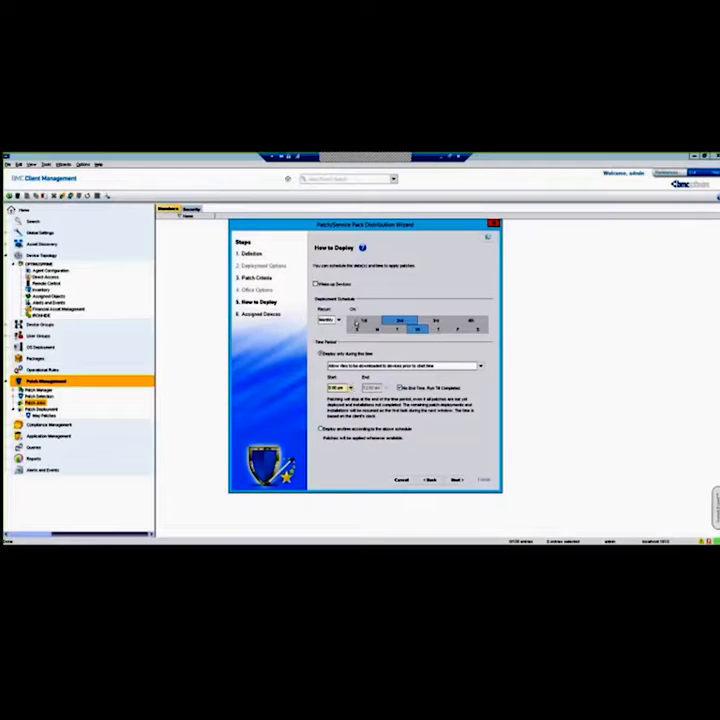
left_click(318, 286)
left_click(352, 366)
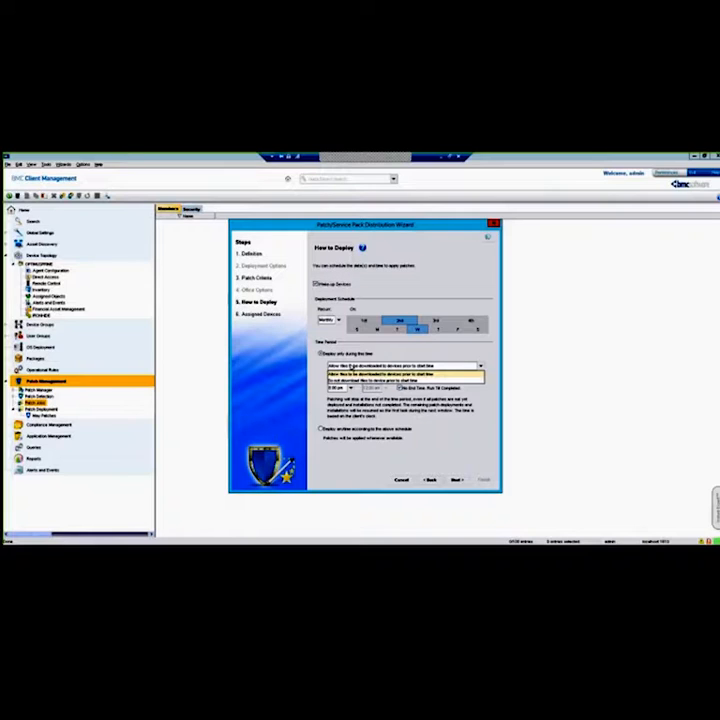
Set the deployment schedule to recur weekly on Monday, Wednesday and Friday.
left_click(332, 319)
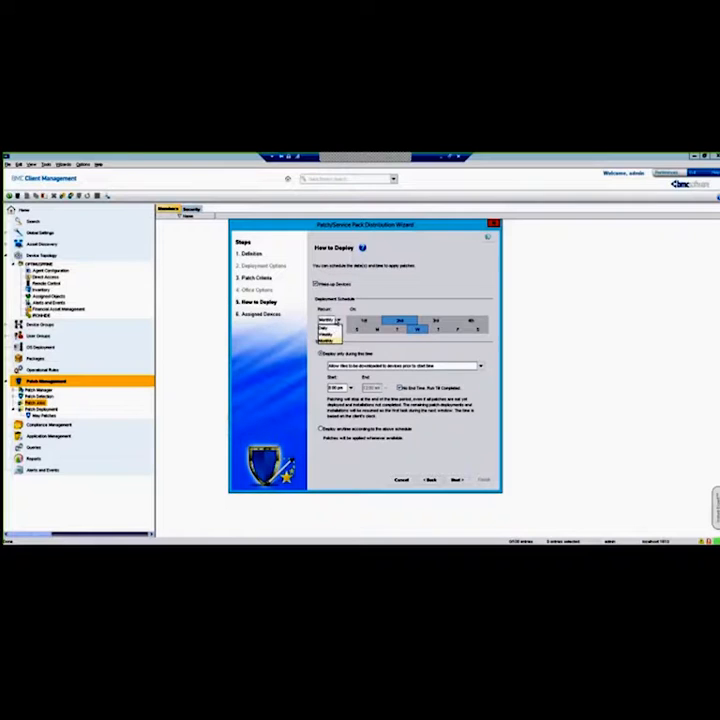
left_click(331, 328)
left_click(331, 320)
left_click(325, 334)
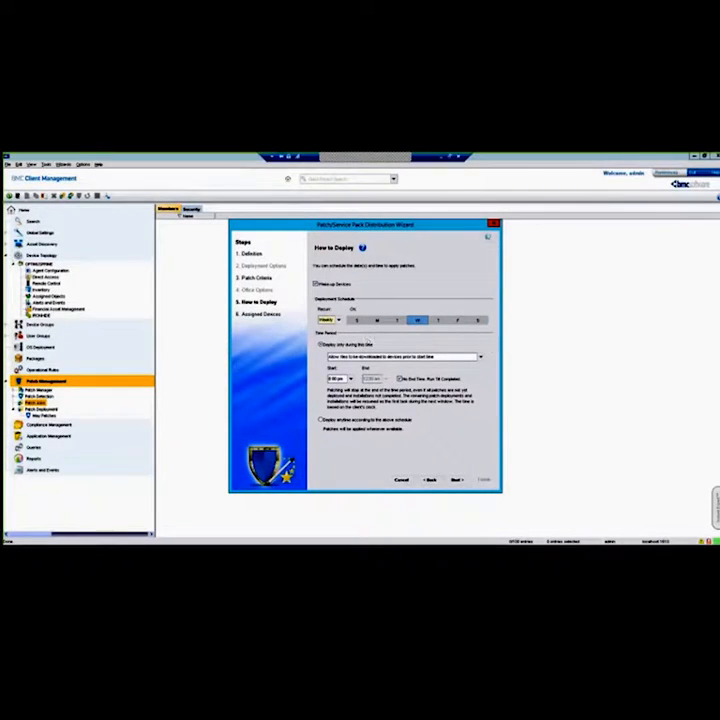
left_click(397, 321)
left_click(419, 322)
left_click(377, 321)
left_click(458, 321)
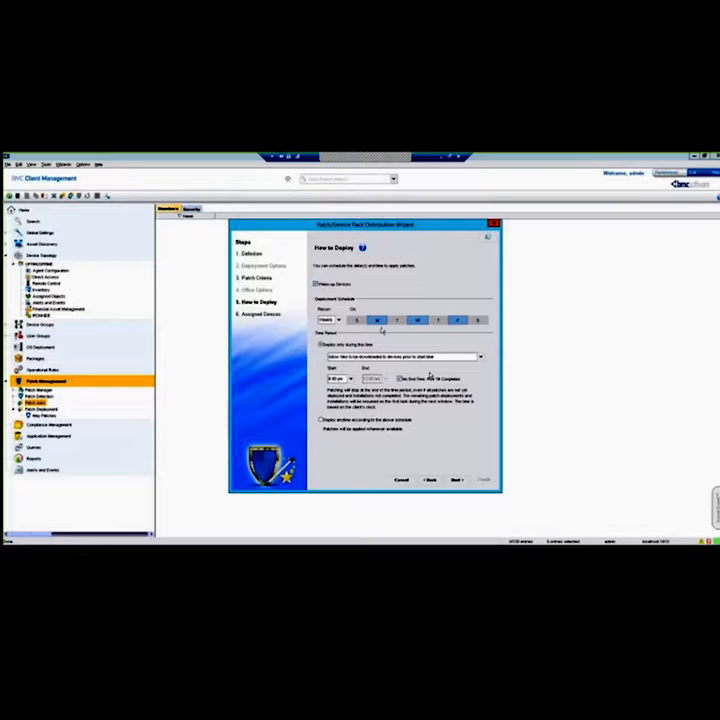
Change the weekly deployment days to Saturday and Sunday, and cancel the patch distribution wizard.
left_click(377, 321)
left_click(417, 321)
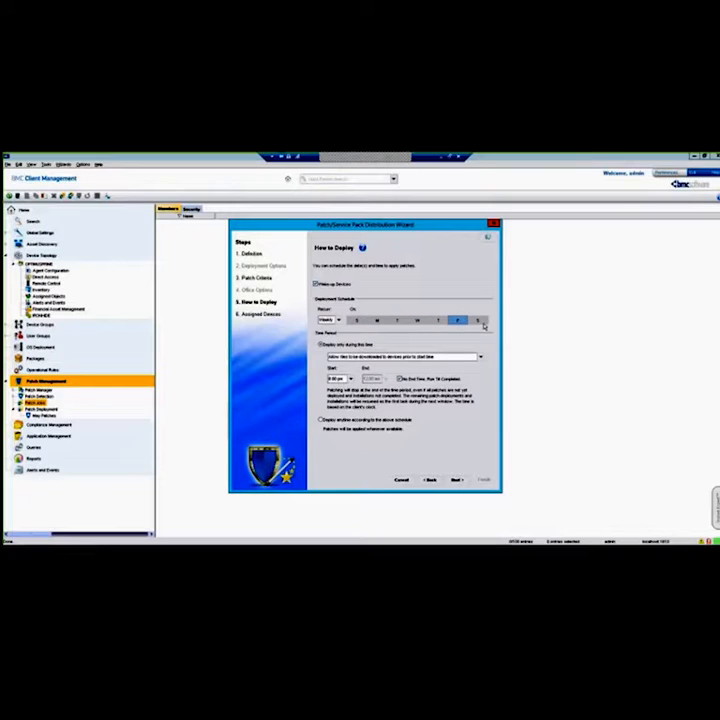
left_click(372, 320)
left_click(377, 320)
left_click(357, 320)
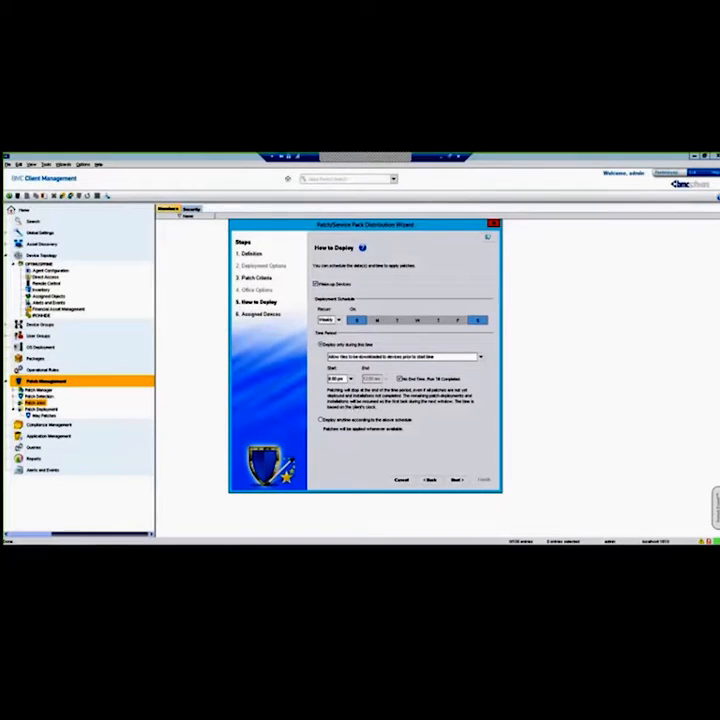
left_click(401, 480)
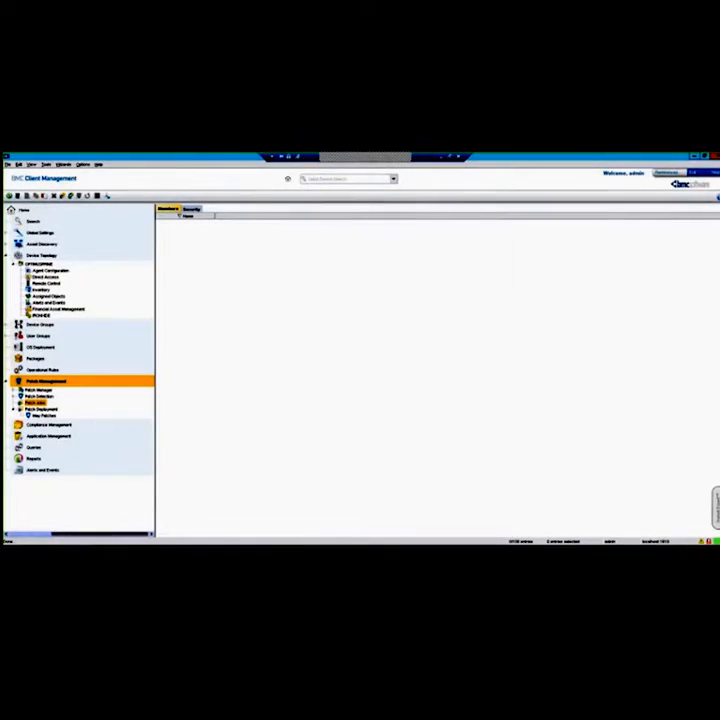
Review the patches and assigned devices of the May Patches group, and collapse Patch Deployment.
left_click(44, 414)
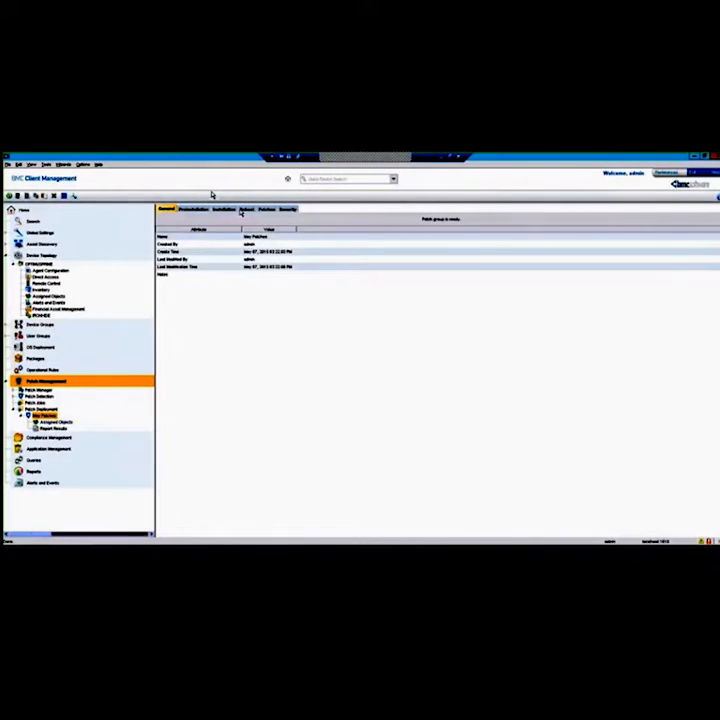
left_click(268, 210)
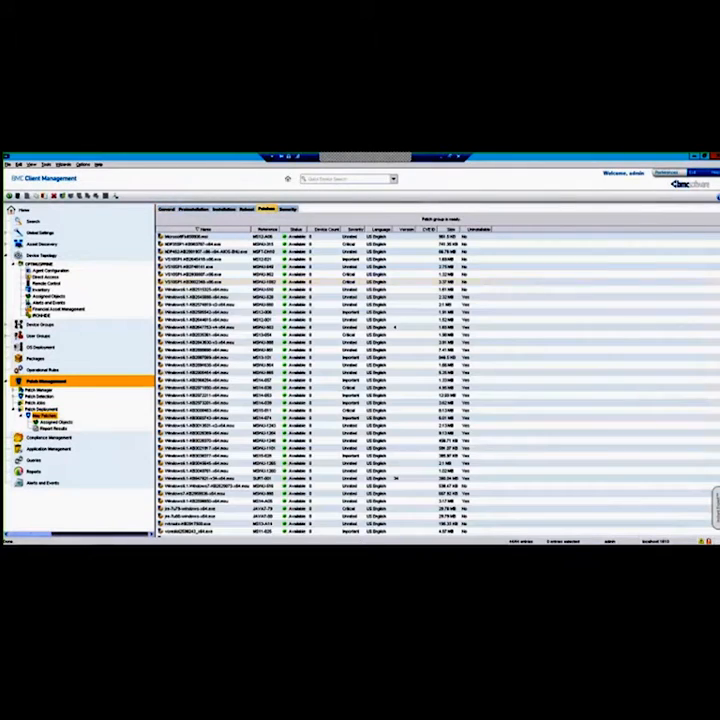
left_click(57, 424)
left_click(55, 436)
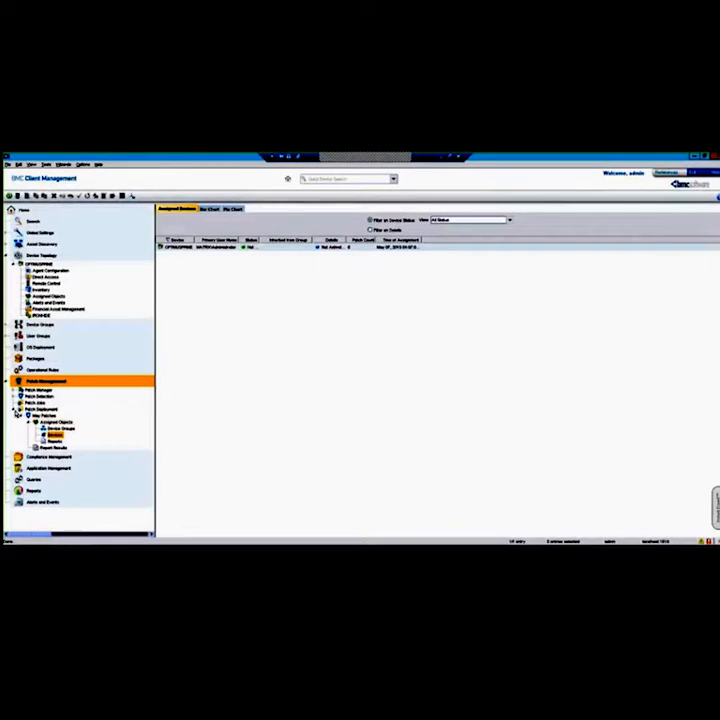
left_click(15, 409)
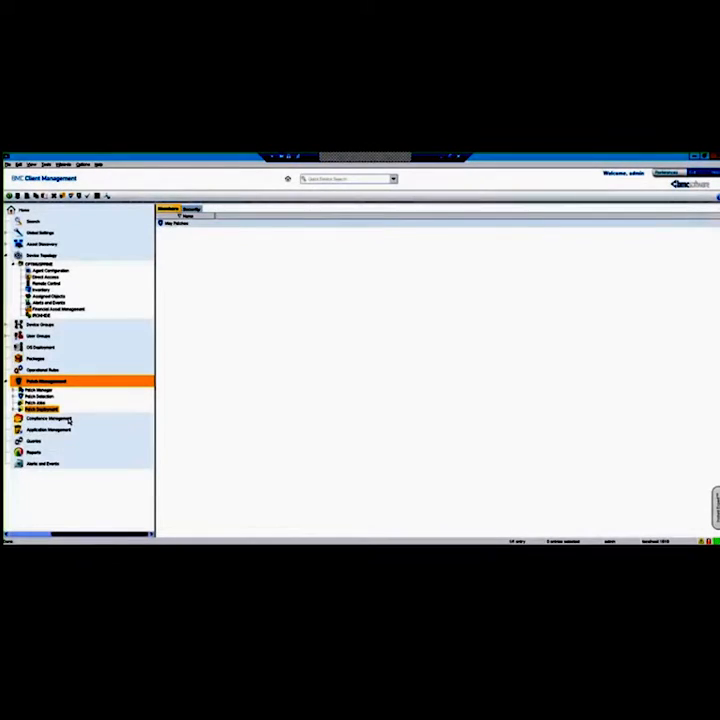
Collapse Patch Management and open the MSI Packages folder of OPTIMUSPRIME in the Package Factory.
left_click(8, 384)
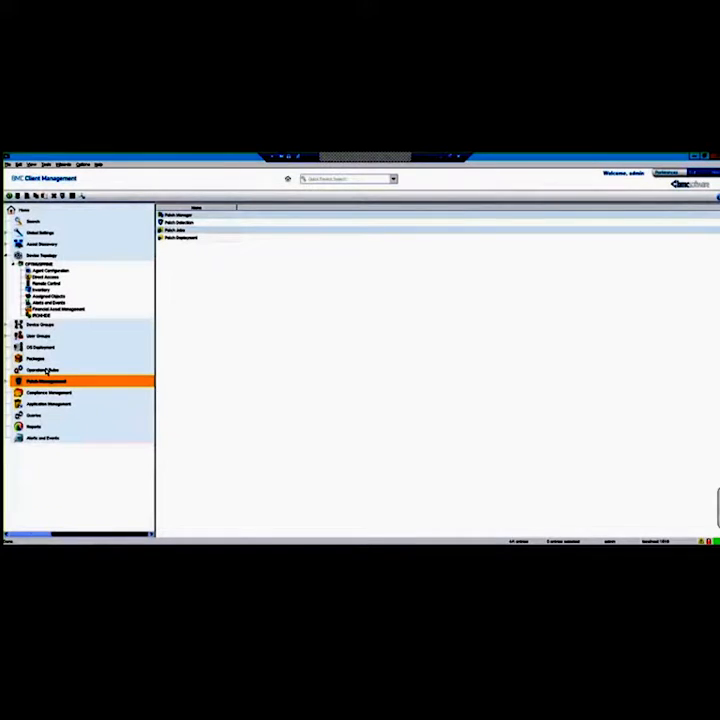
left_click(37, 359)
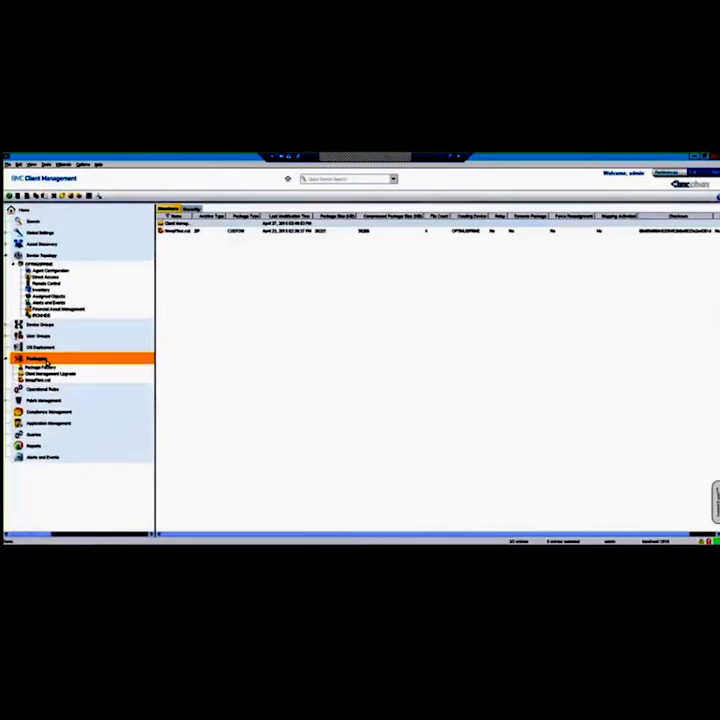
left_click(21, 367)
left_click(44, 373)
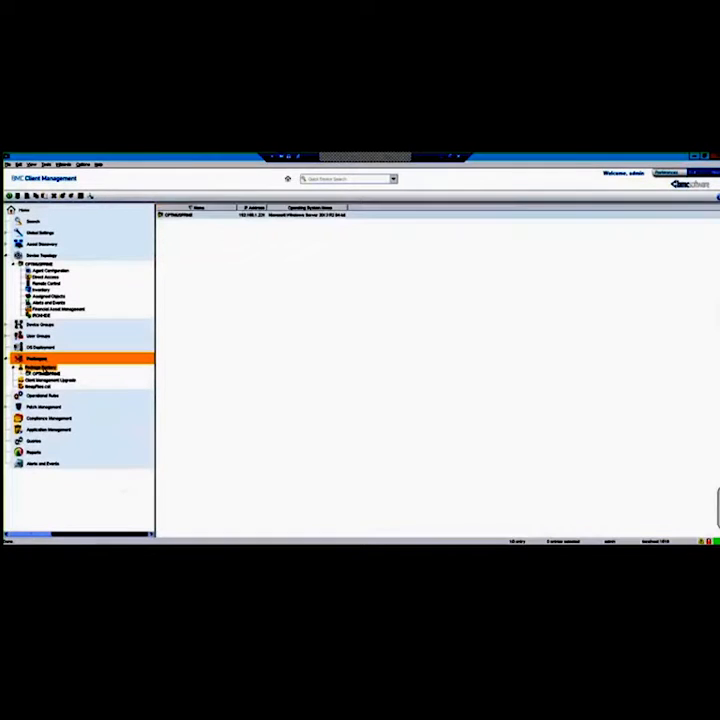
double_click(44, 373)
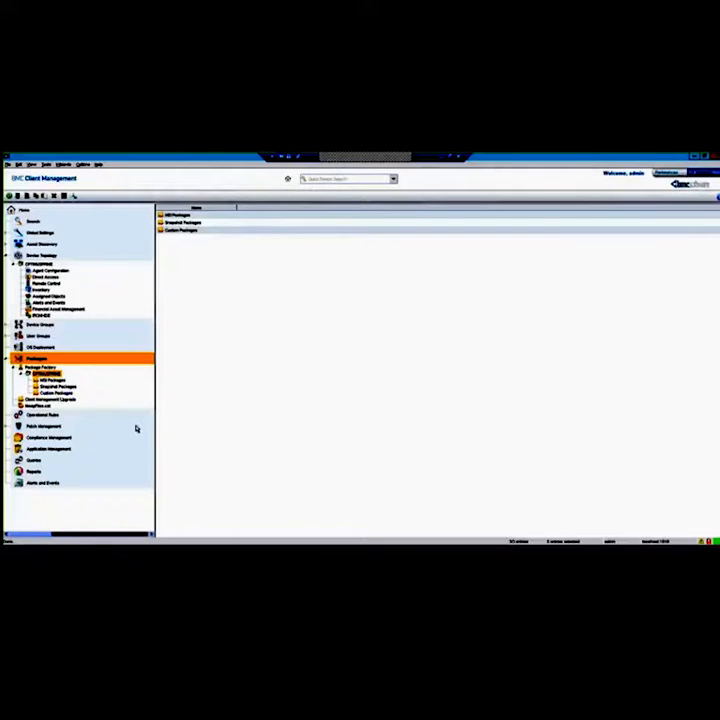
left_click(70, 381)
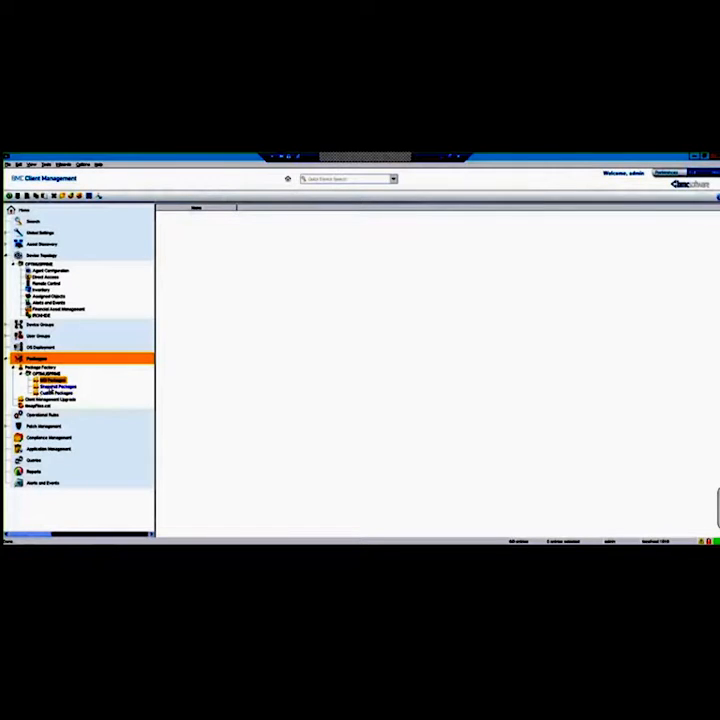
Try to add an MSI package by browsing the C: drive's Users and ProgramData folders, and cancel the package selection.
right_click(219, 270)
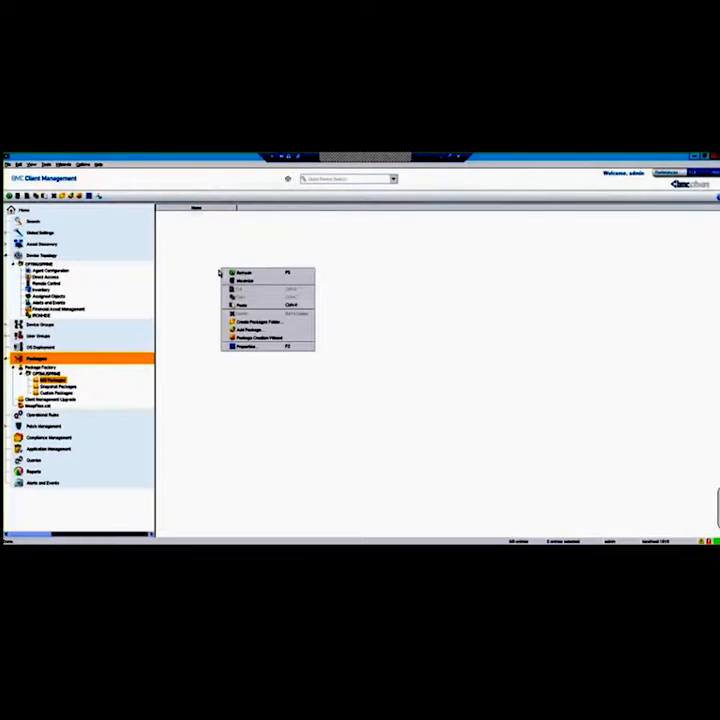
left_click(262, 330)
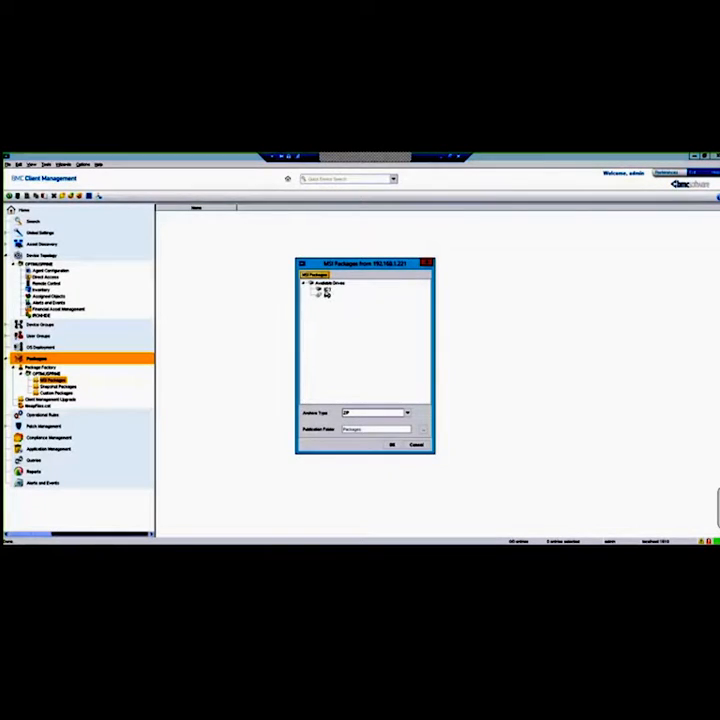
double_click(324, 289)
left_click(335, 331)
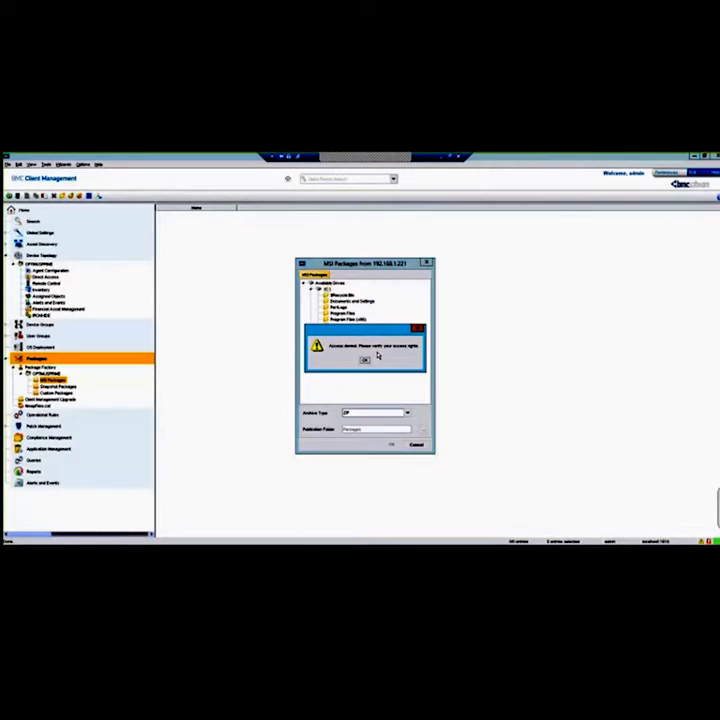
left_click(366, 361)
left_click(403, 374)
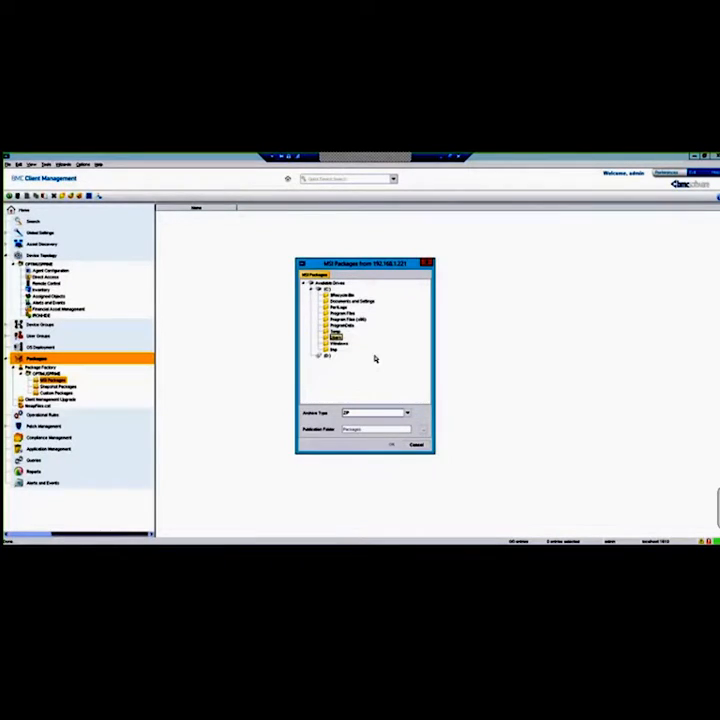
double_click(342, 325)
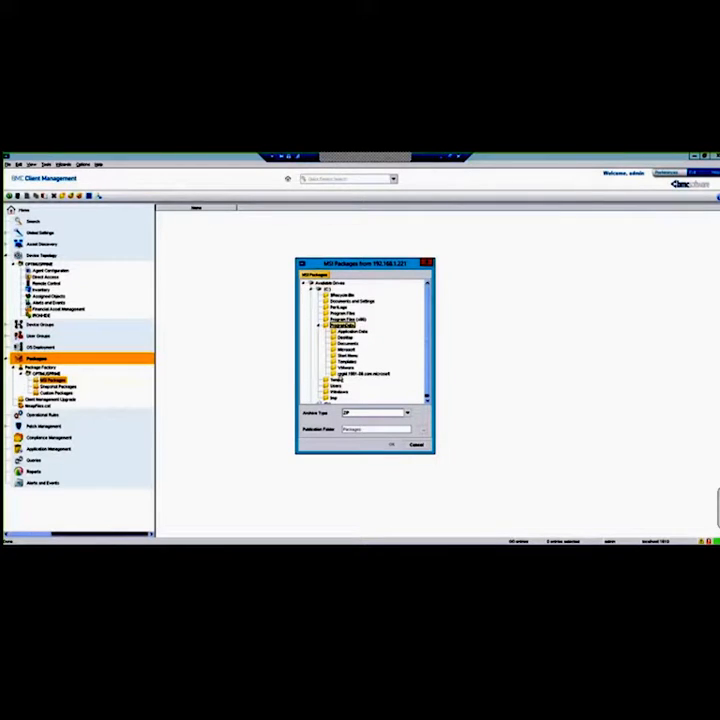
left_click(319, 325)
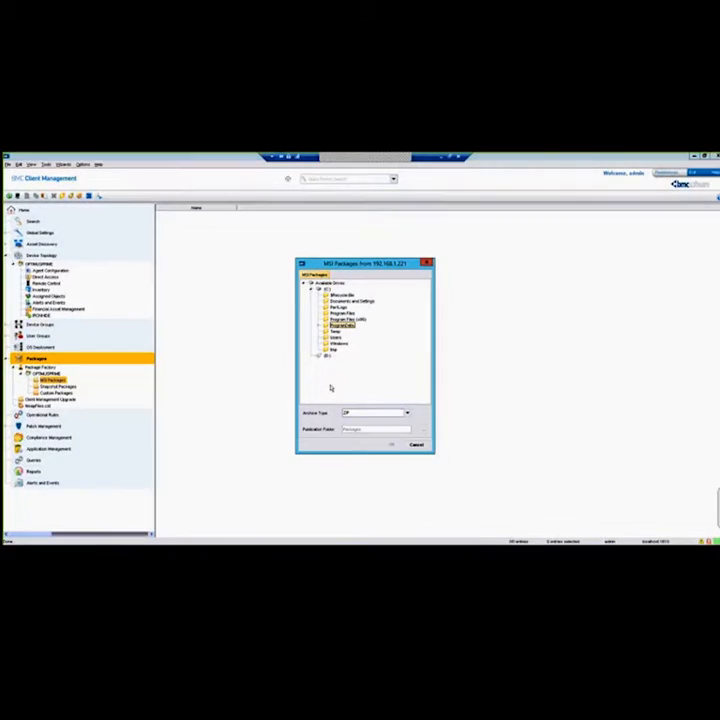
left_click(415, 445)
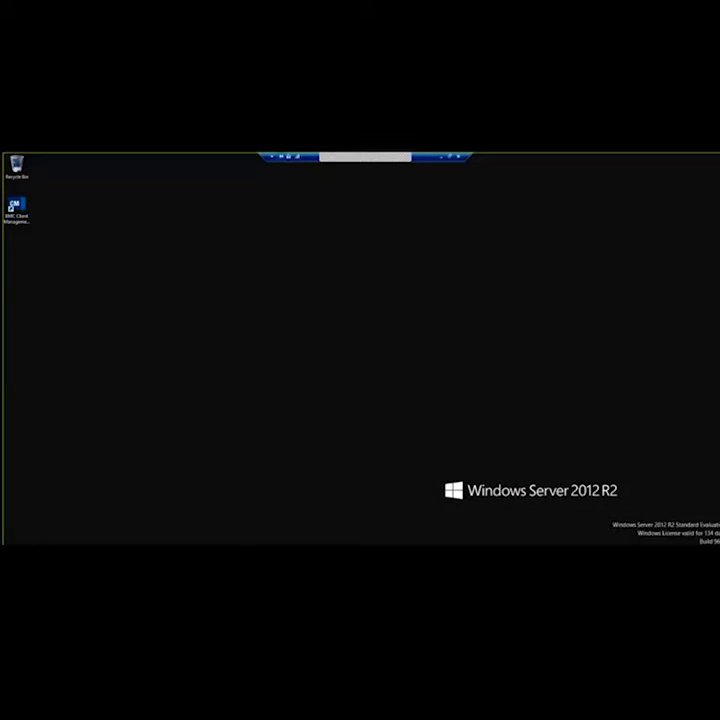
Switch to File Explorer and open the Temp folder on the C: drive.
right_click(80, 541)
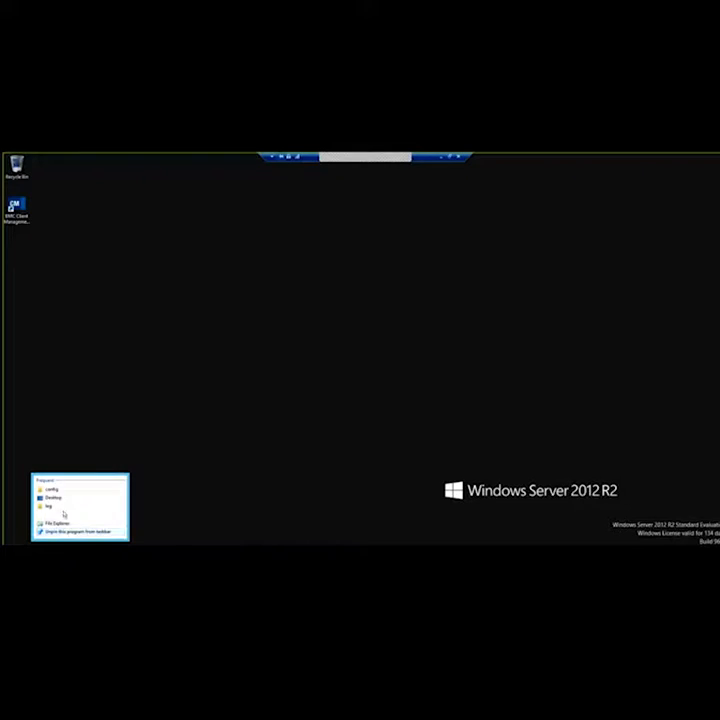
left_click(61, 507)
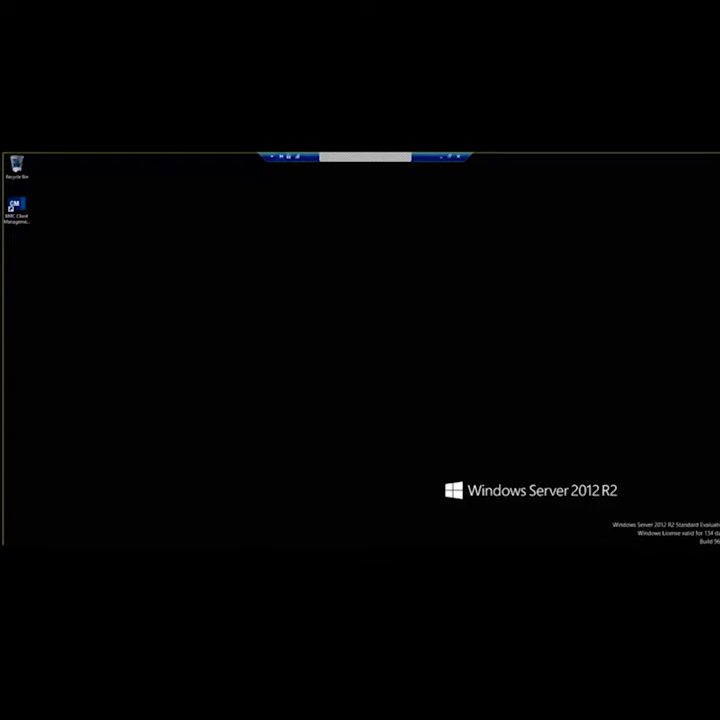
double_click(340, 342)
double_click(227, 306)
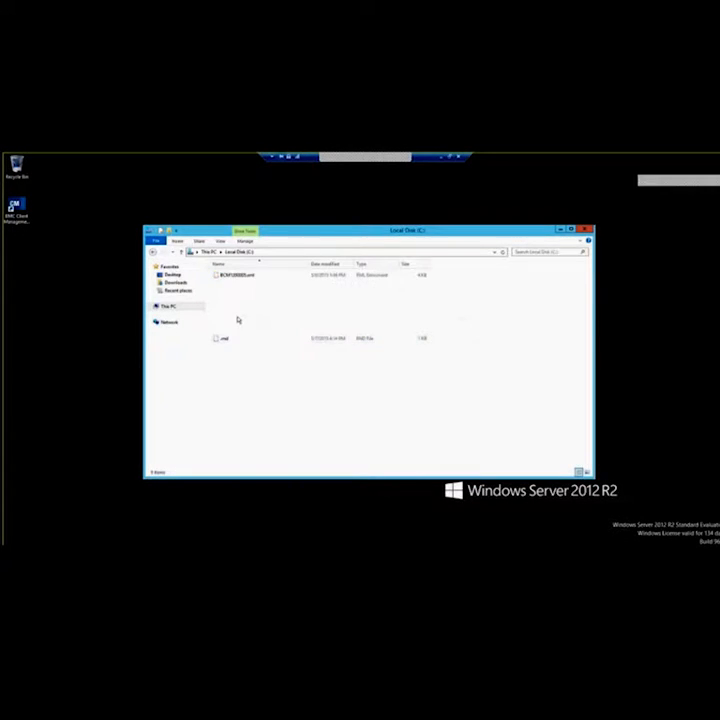
Create a text document in C:\Temp, name it test.msi, and accept the extension change.
right_click(248, 303)
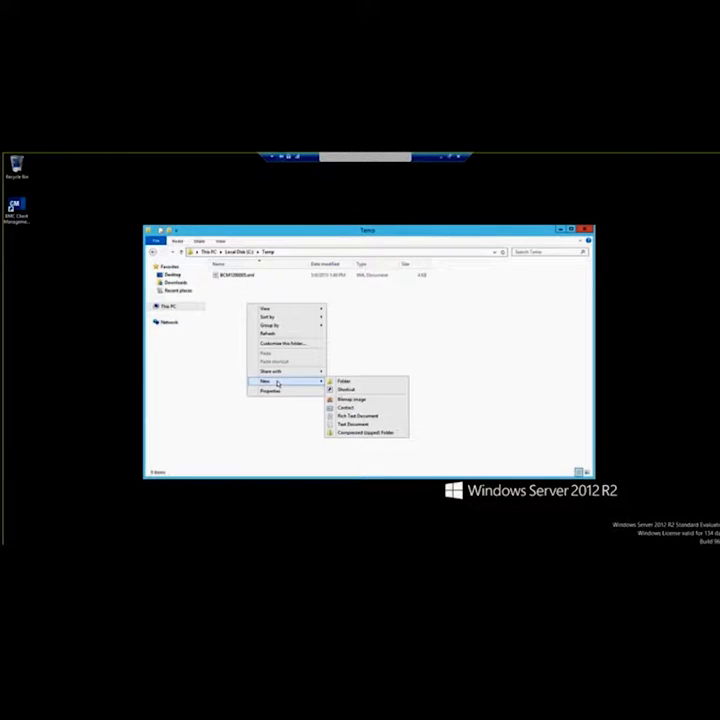
left_click(347, 427)
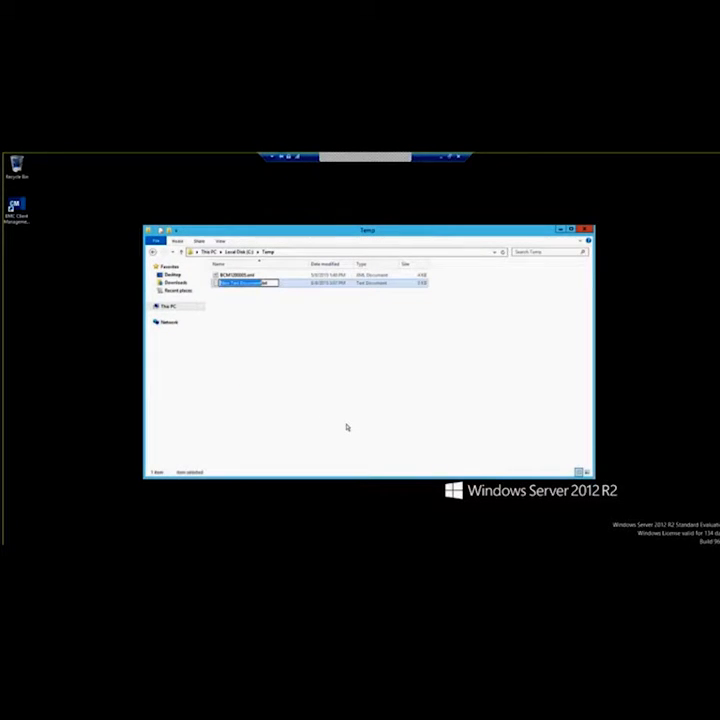
key("BackSpace")
type("test")
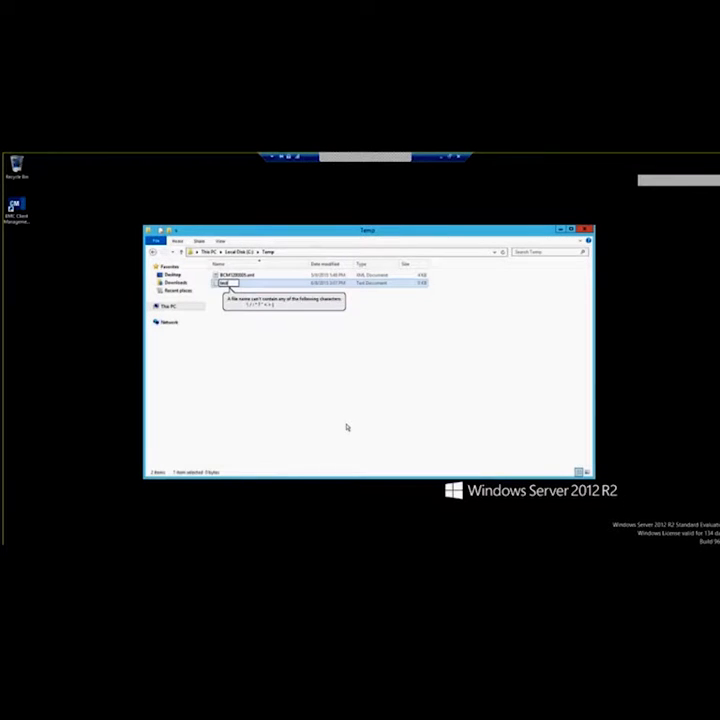
type(".xml")
key("BackSpace")
key("BackSpace")
key("BackSpace")
key("BackSpace")
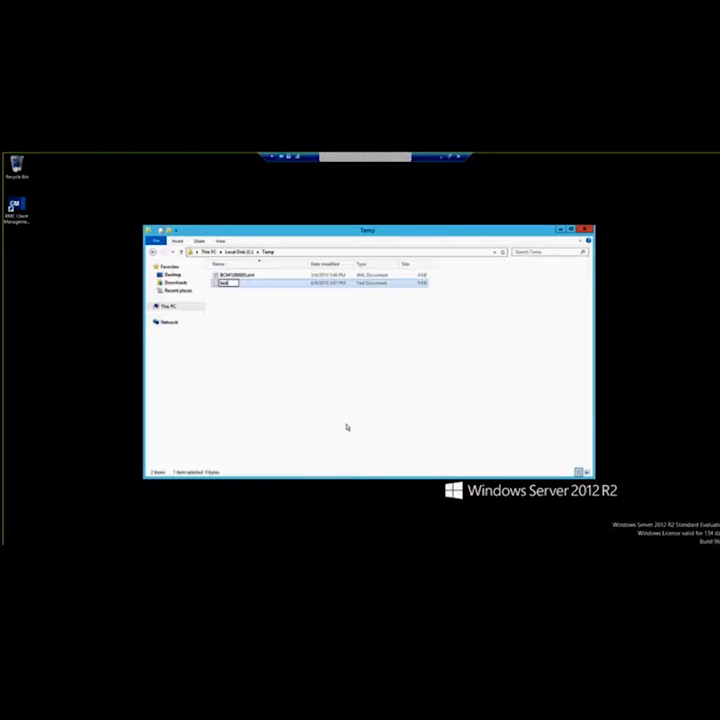
type(".msi")
key("Return")
left_click(398, 356)
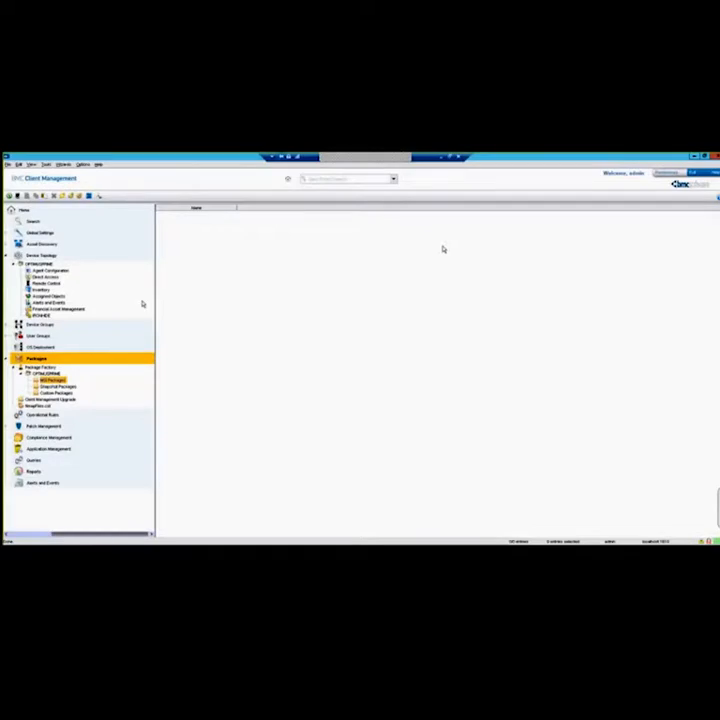
right_click(229, 278)
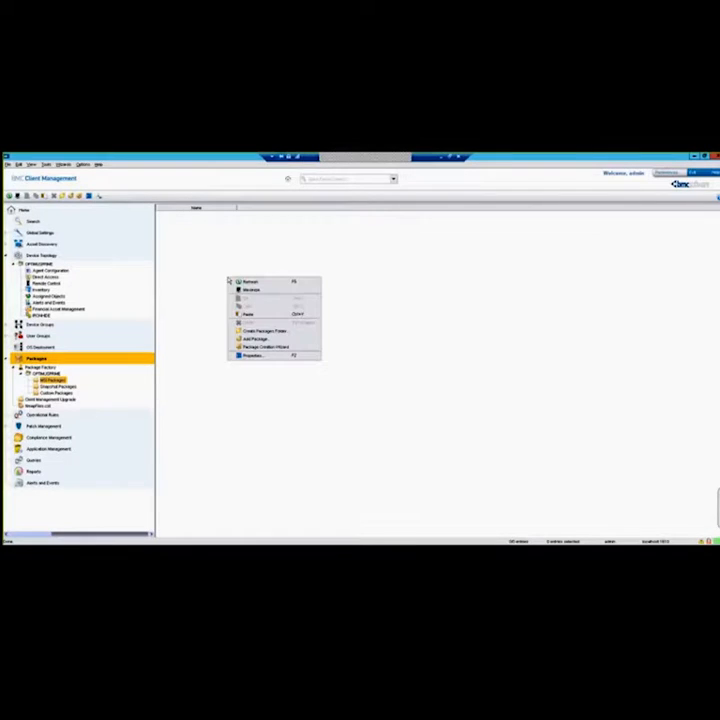
left_click(273, 341)
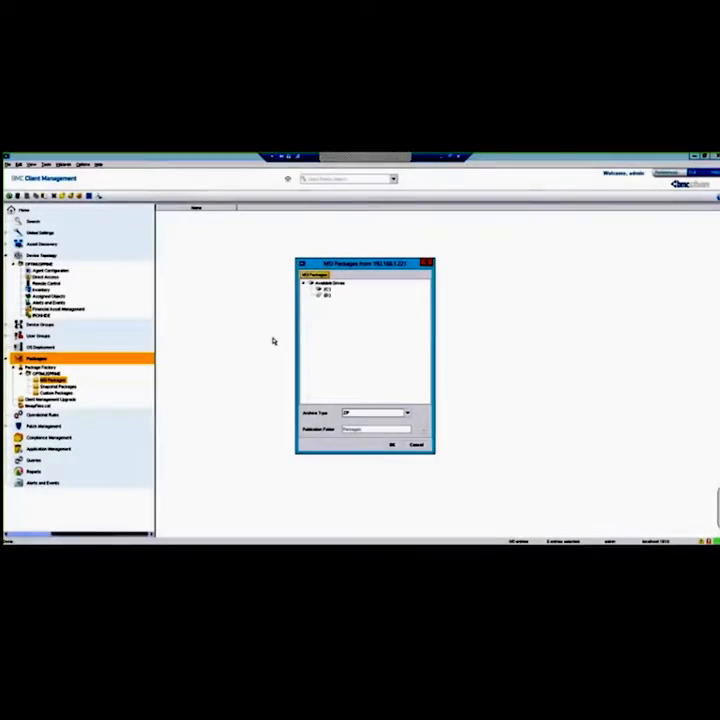
left_click(392, 444)
Start the Package Creation wizard for OPTIMUSPRIME with the MSI Package type and open the MSI file selection.
left_click(68, 165)
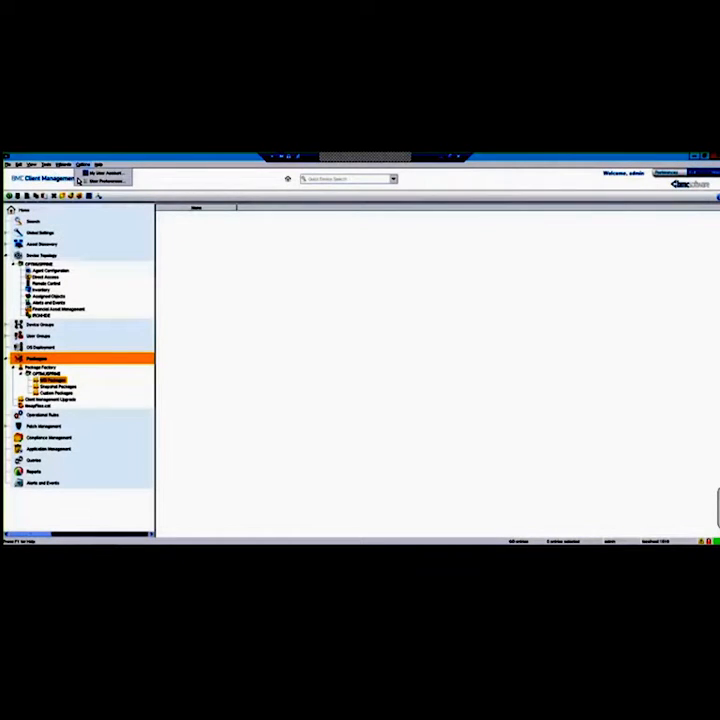
mouse_move(66, 167)
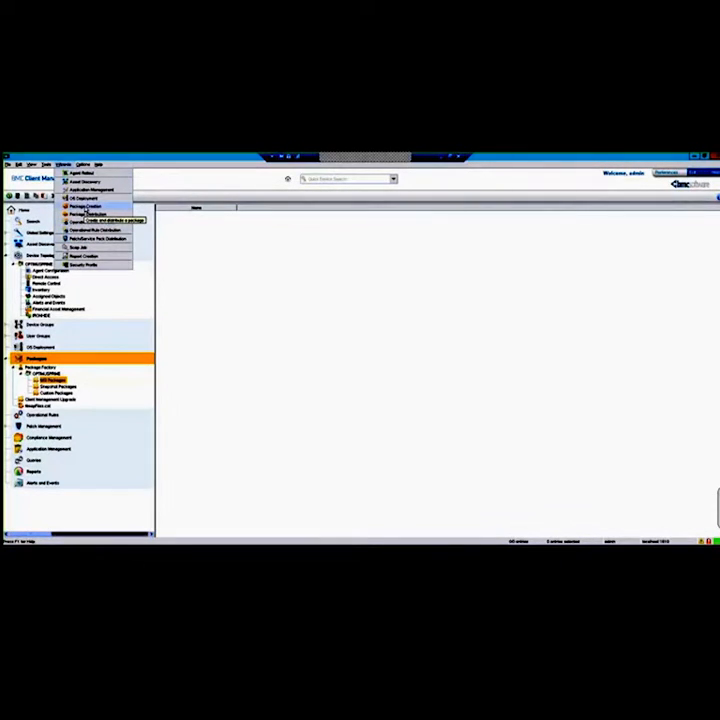
left_click(85, 207)
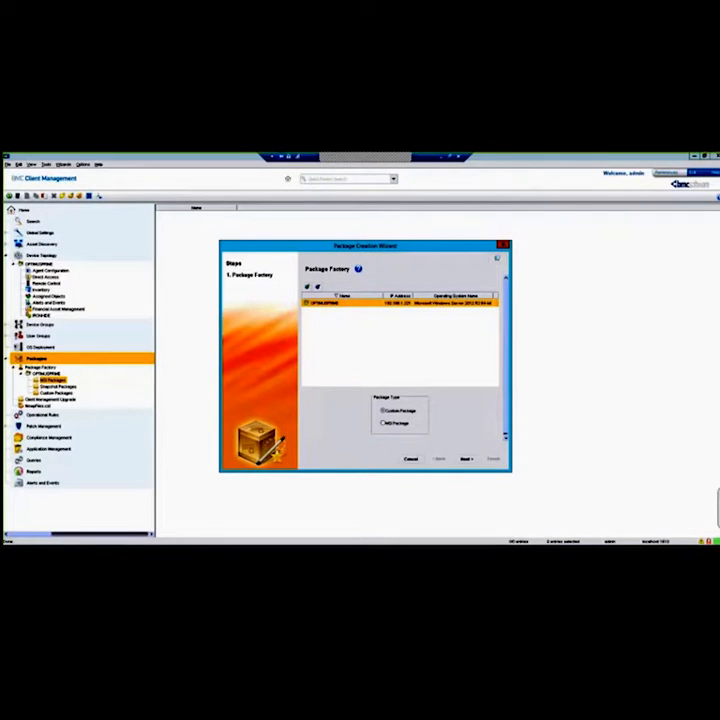
left_click(395, 424)
left_click(466, 459)
left_click(451, 289)
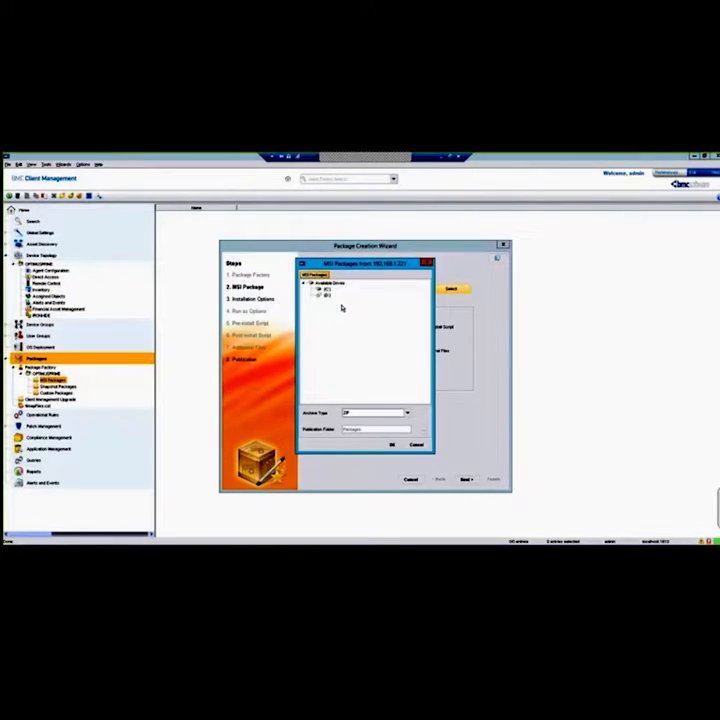
Try to select test.msi from the C: drive's Temp folder as the MSI package, and cancel the wizard.
double_click(328, 290)
double_click(335, 331)
double_click(335, 331)
double_click(335, 331)
double_click(335, 331)
double_click(335, 331)
left_click(343, 338)
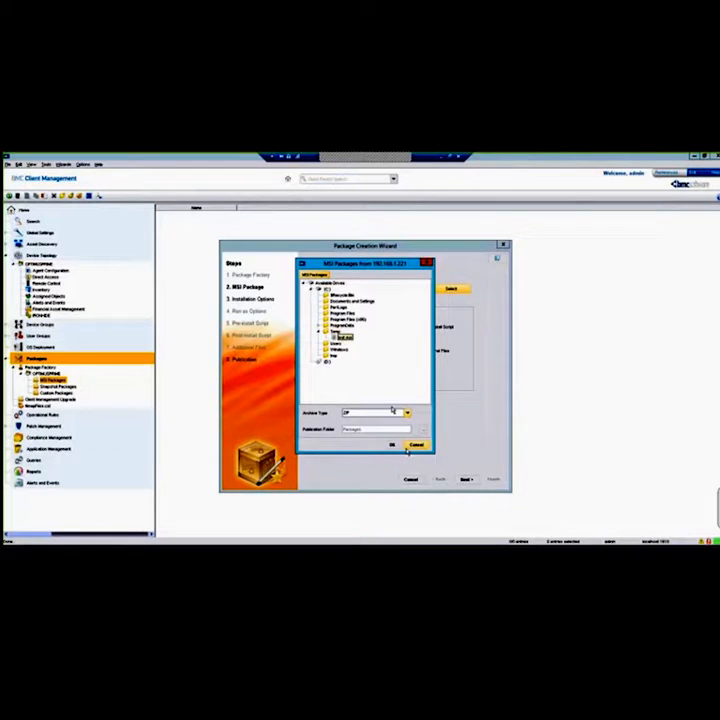
left_click(392, 444)
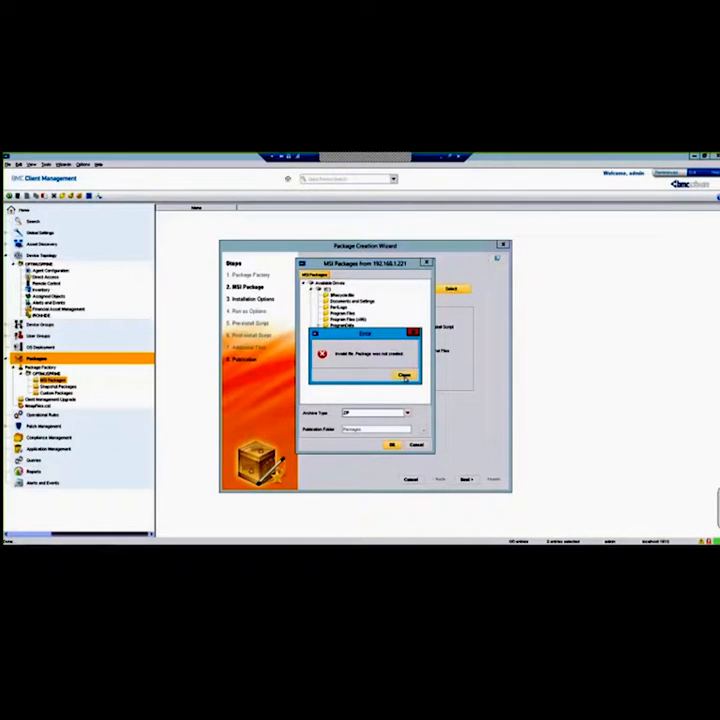
left_click(404, 376)
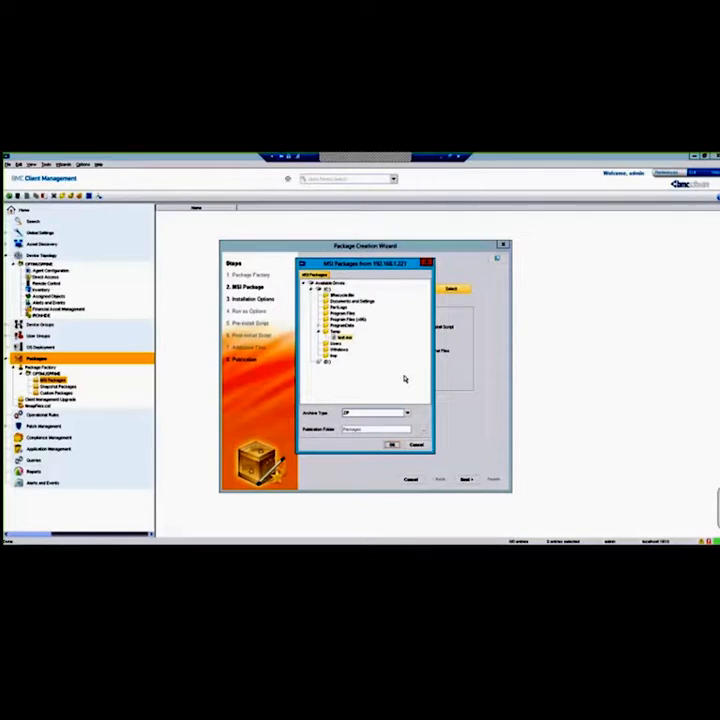
left_click(421, 445)
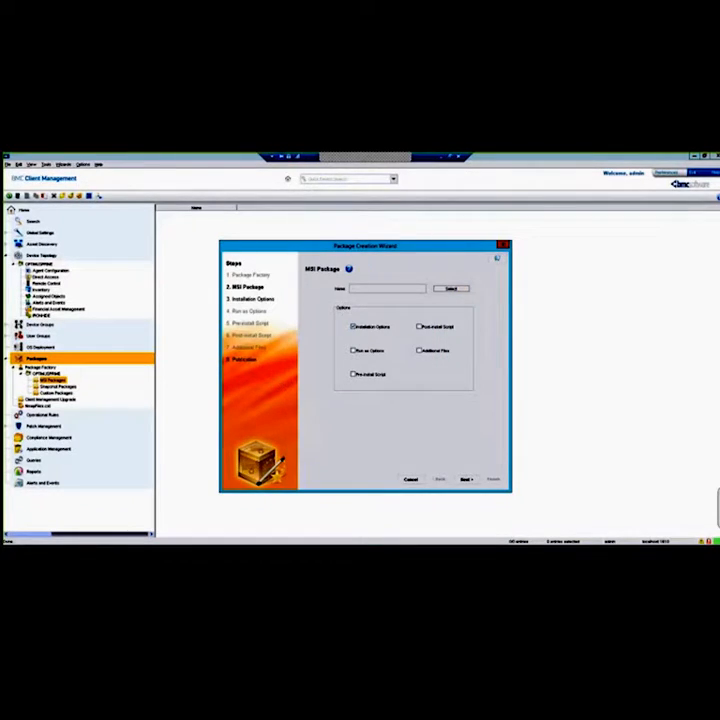
left_click(410, 479)
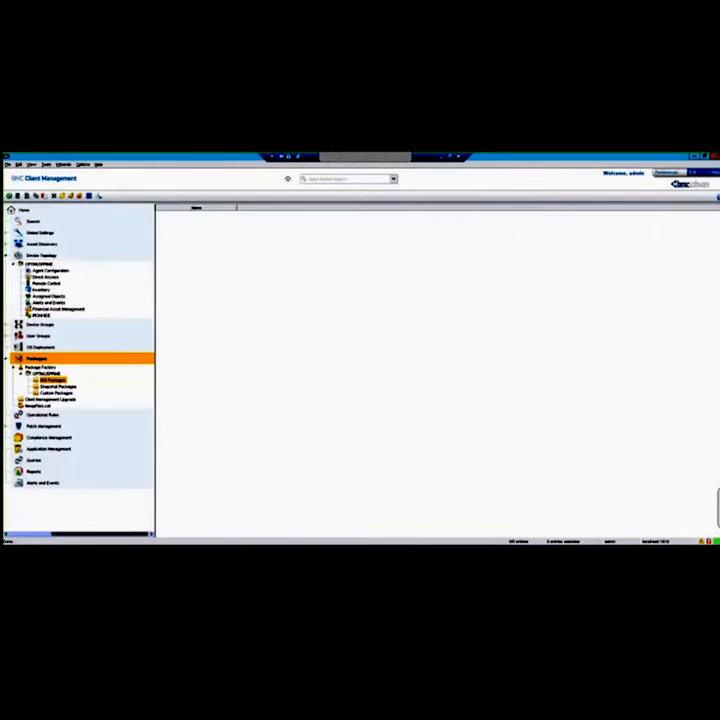
Try to add test.msi from C:\Temp directly to the MSI Packages folder, and cancel the package selection.
right_click(229, 291)
left_click(258, 352)
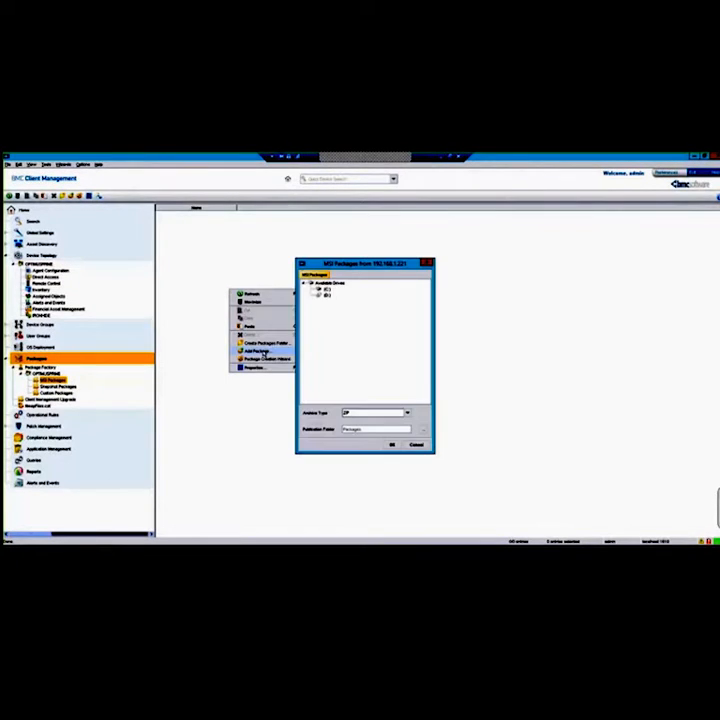
double_click(324, 290)
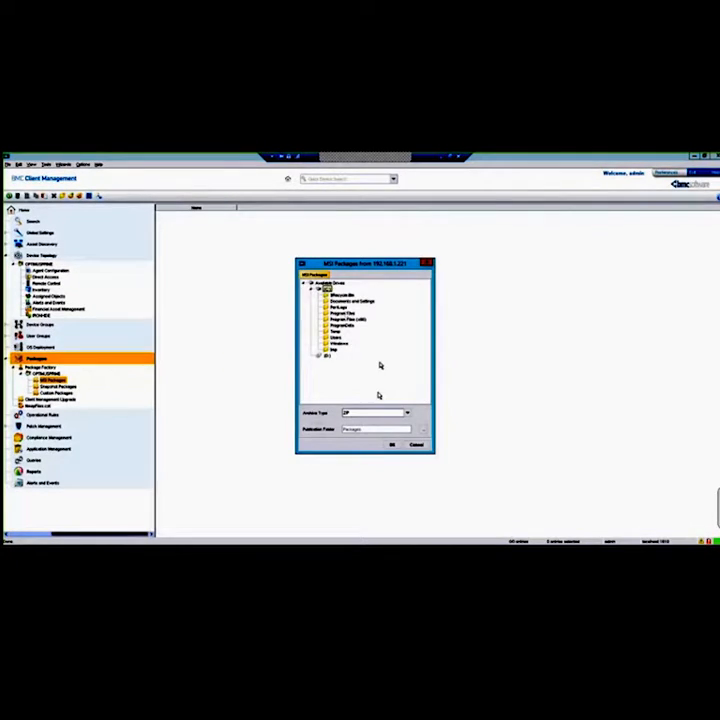
double_click(334, 331)
left_click(345, 338)
left_click(392, 445)
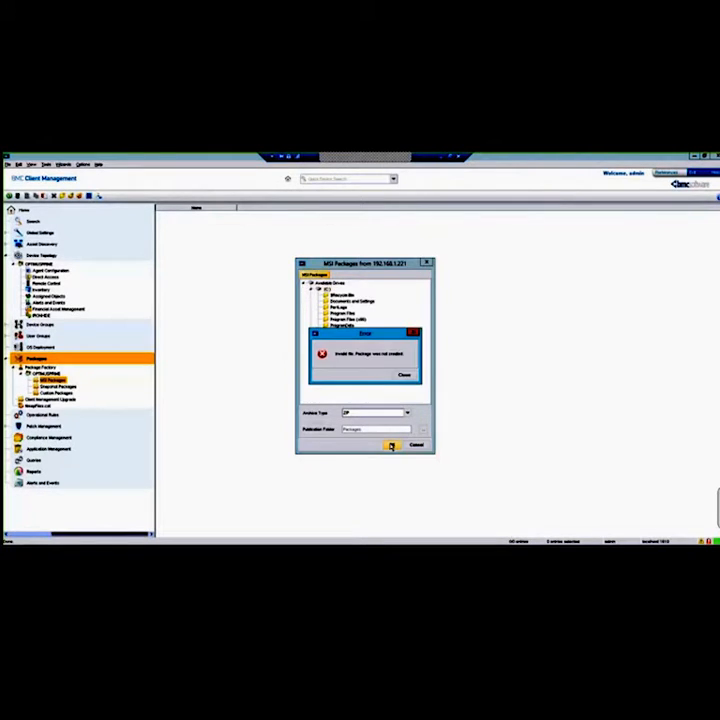
left_click(403, 374)
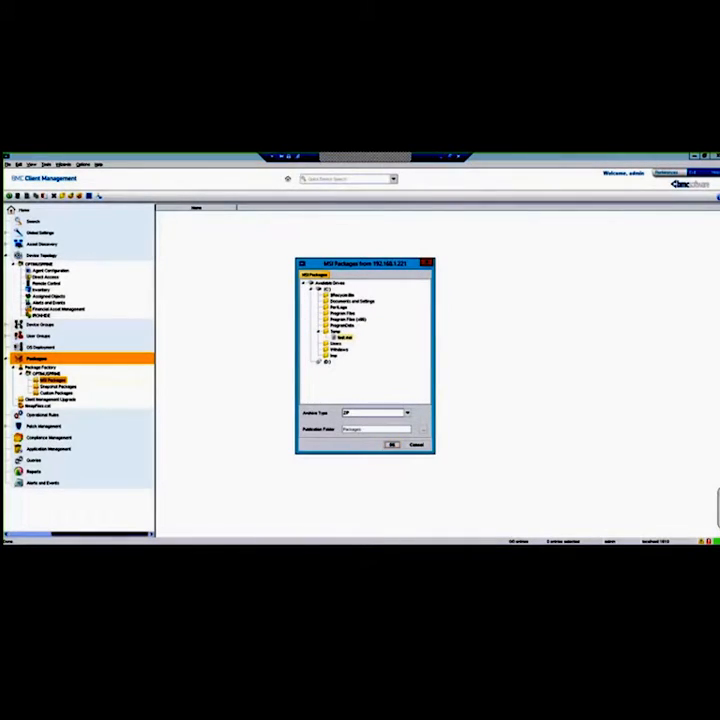
left_click(416, 445)
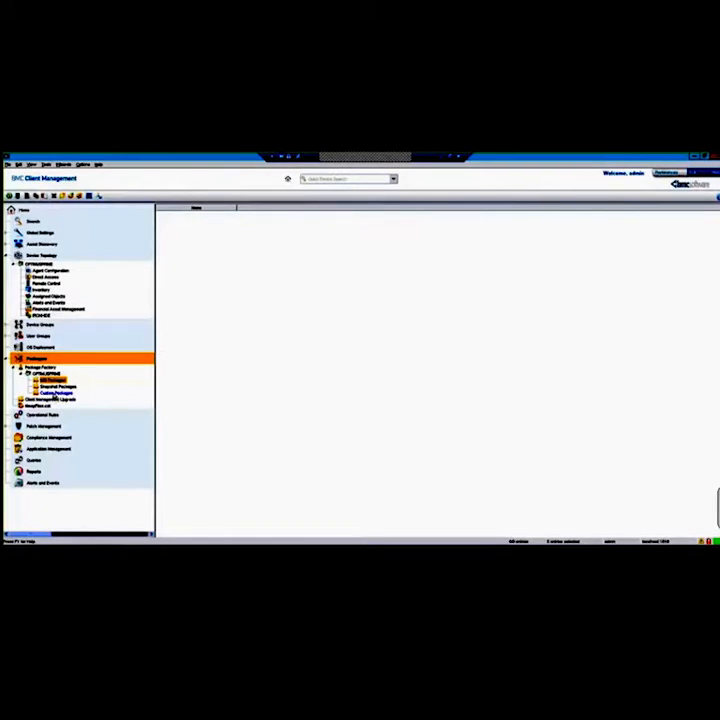
Create a custom package named Test in the Custom Packages folder of OPTIMUSPRIME.
double_click(57, 394)
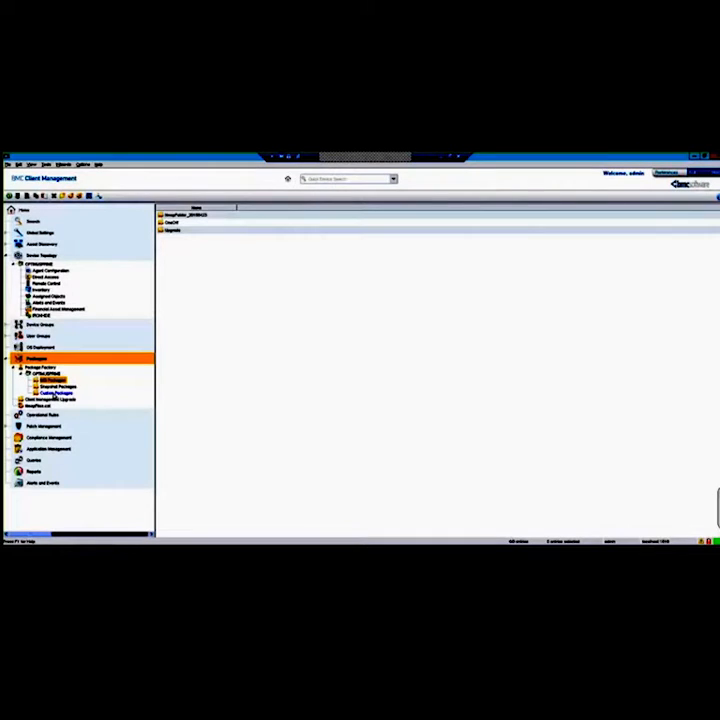
right_click(193, 253)
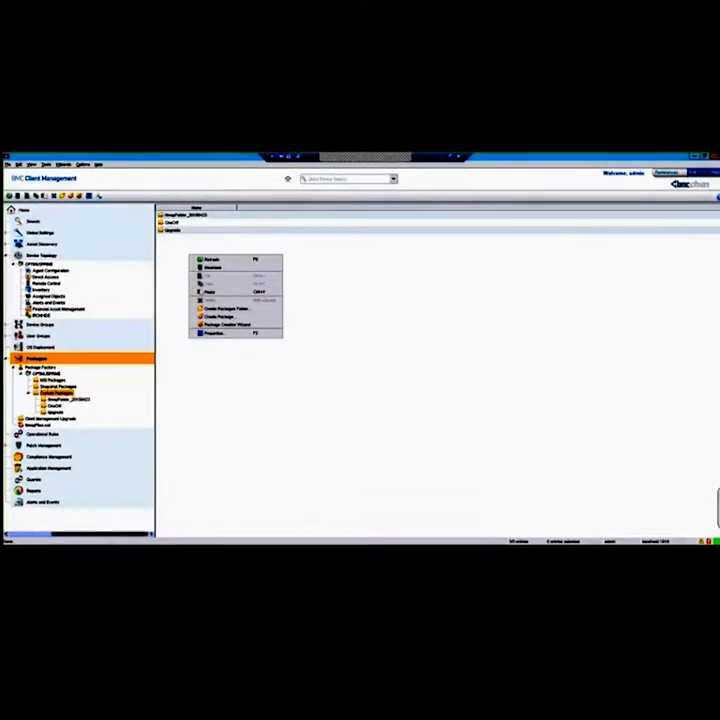
left_click(223, 320)
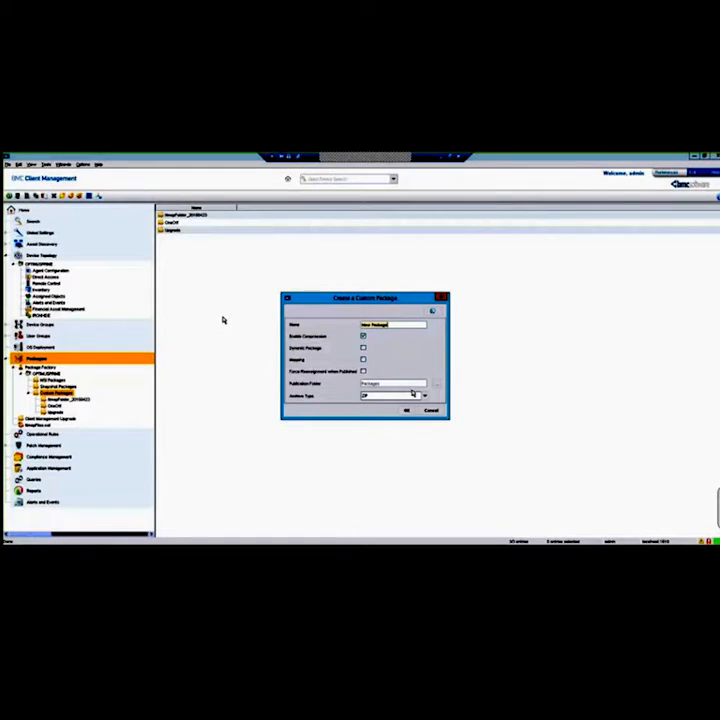
type("Test")
key("Return")
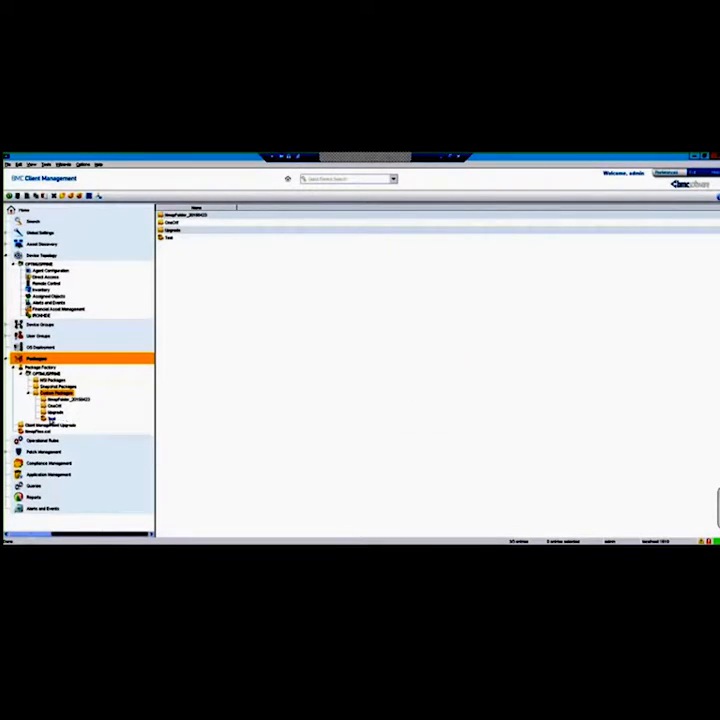
Set the Test package's installation destination path to C:\temp and run command to C:\temp\firefox.exe, and widen the value column.
double_click(54, 418)
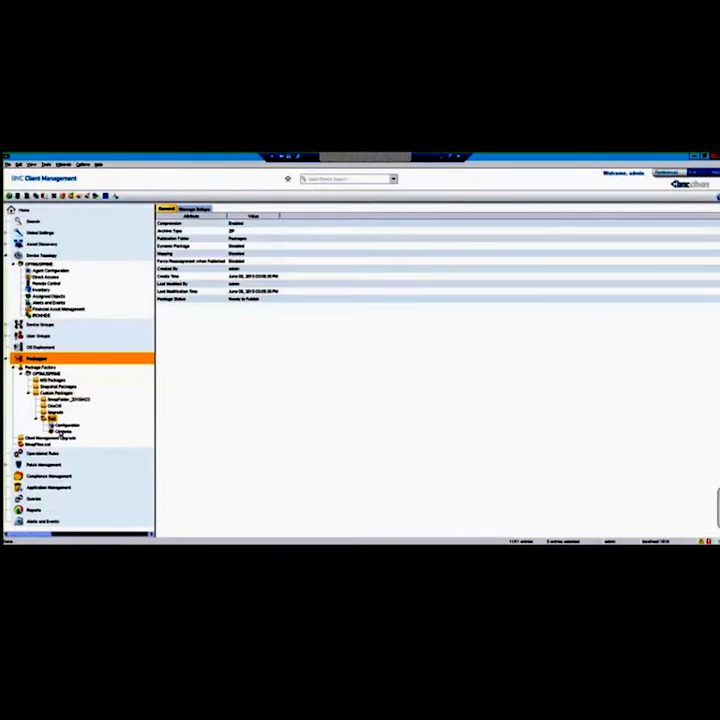
left_click(66, 426)
left_click(194, 208)
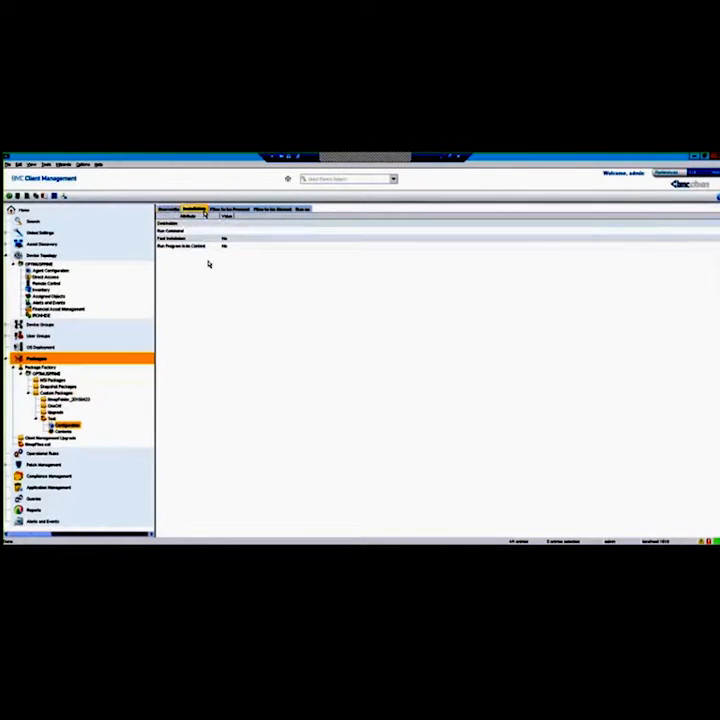
right_click(204, 259)
left_click(228, 301)
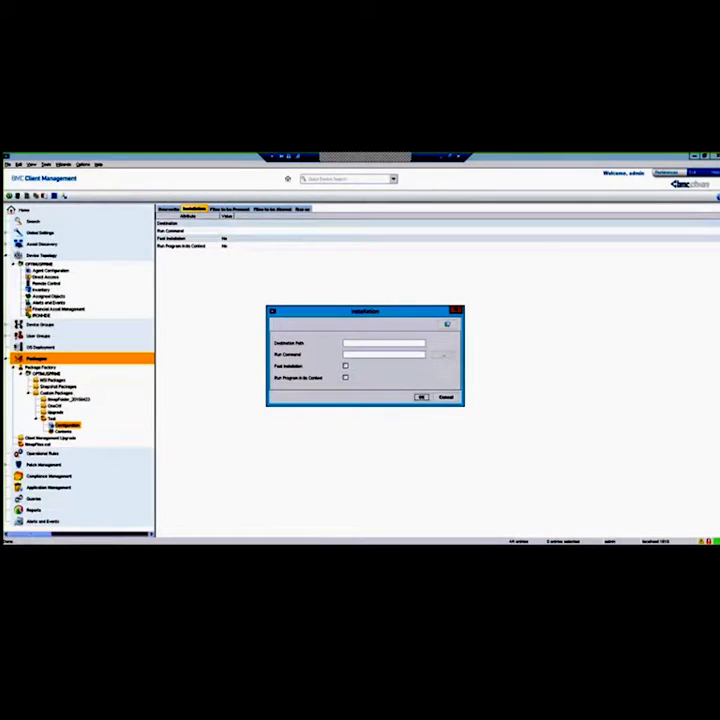
left_click(363, 344)
type("c:")
type("\temp")
key("Tab")
type("c:\temp\\setup.exe")
key("BackSpace")
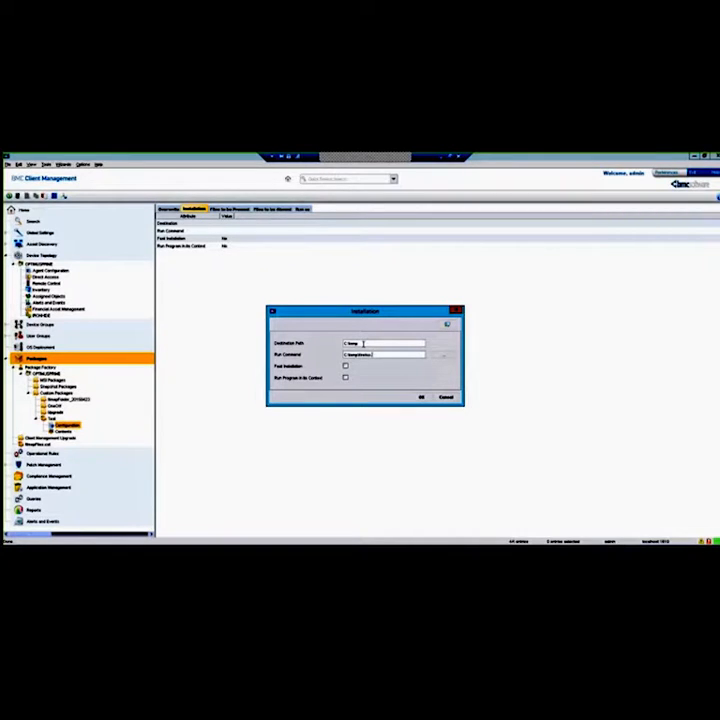
left_click(423, 398)
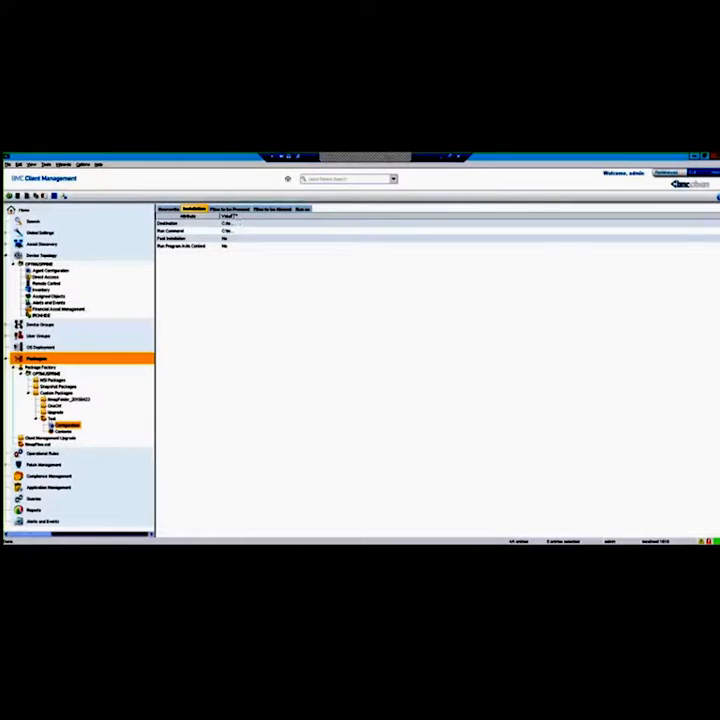
left_click_drag(236, 216, 338, 215)
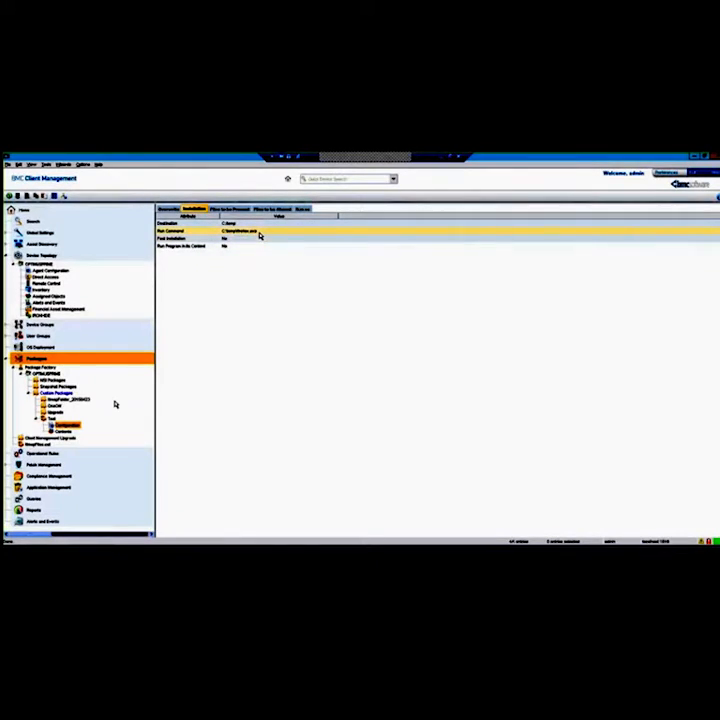
Try to add test.msi from C:\Temp to the Test package's files, and cancel the file selection.
left_click(64, 432)
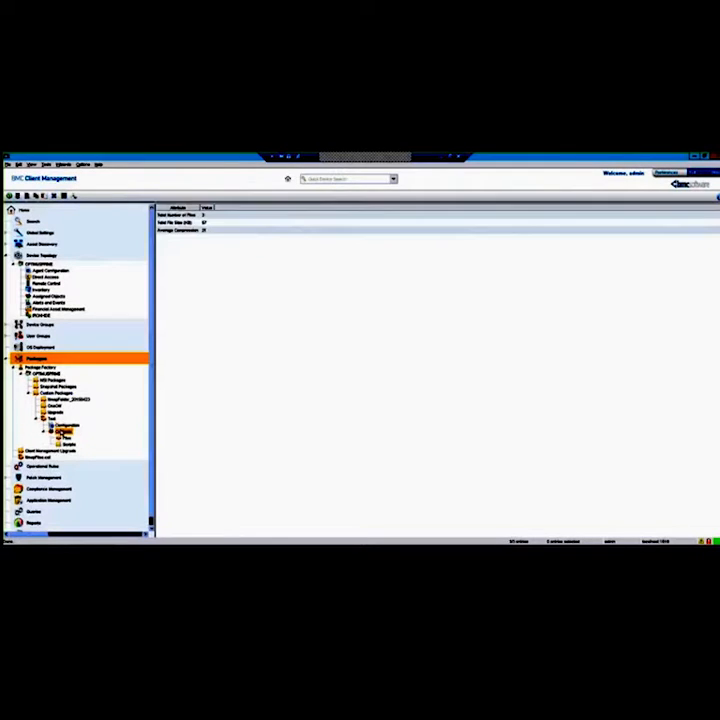
left_click(68, 438)
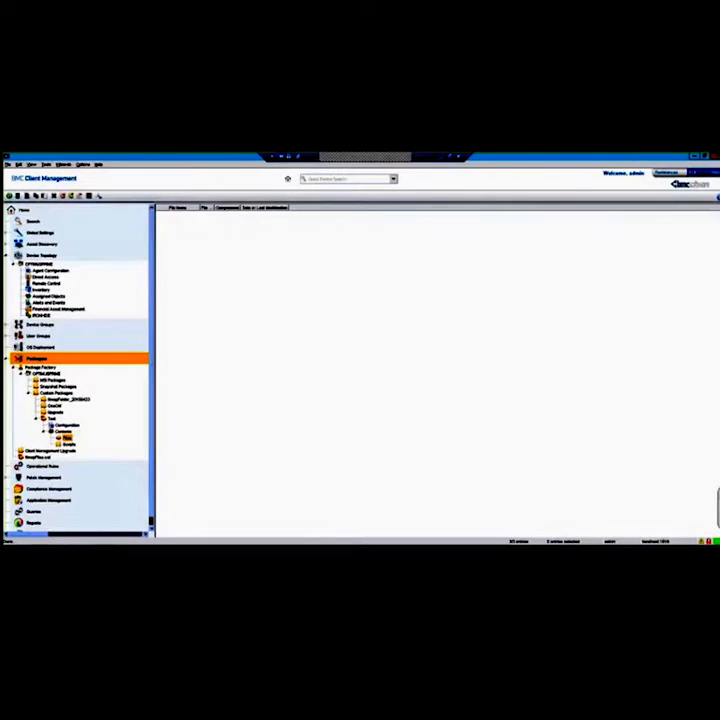
right_click(196, 260)
left_click(218, 320)
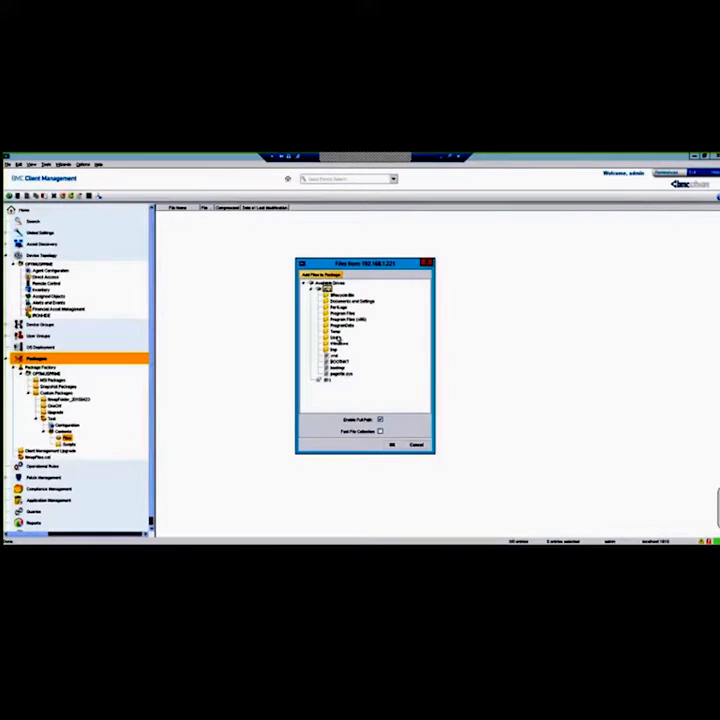
double_click(336, 331)
left_click(348, 343)
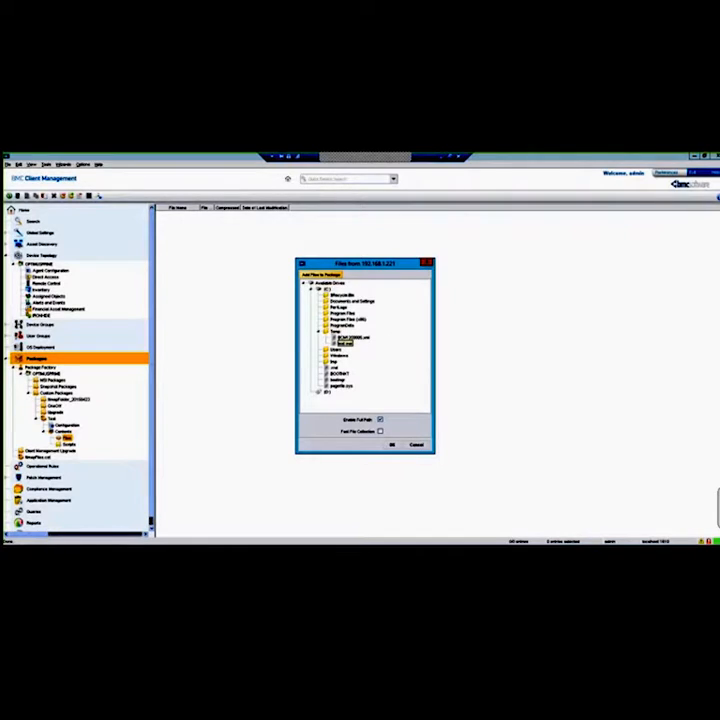
left_click(416, 446)
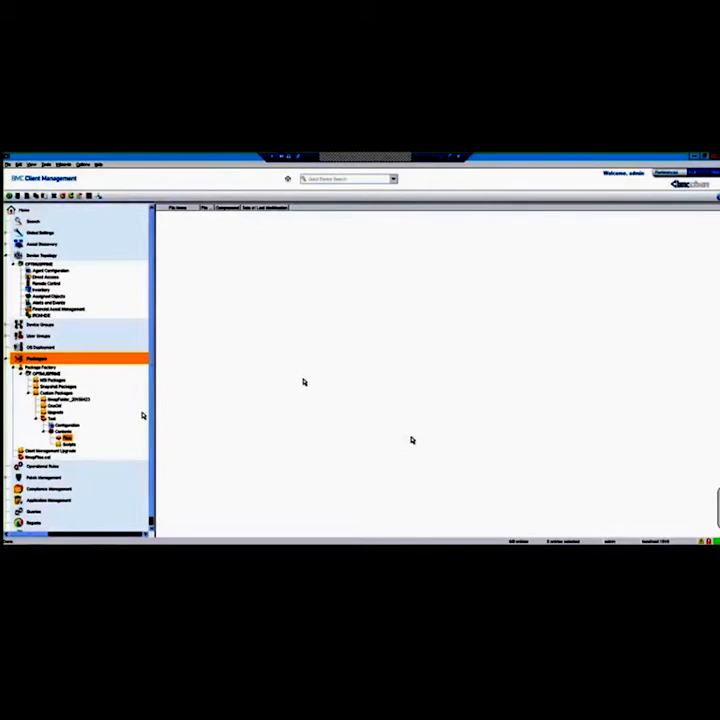
Collapse Custom Packages, view Snapshot Packages, and examine IRONHIDE's OS Deployment configuration, disk configurations, target lists and projects.
left_click(28, 395)
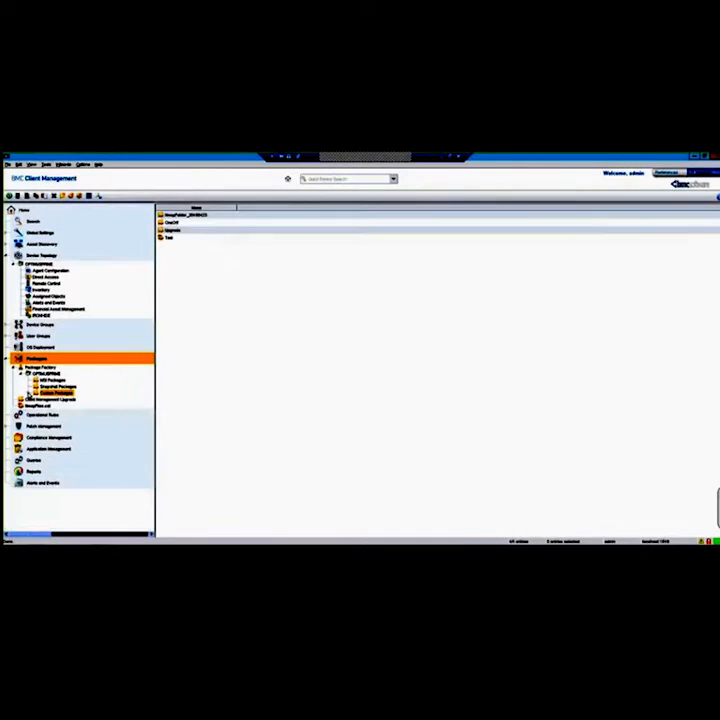
left_click(64, 388)
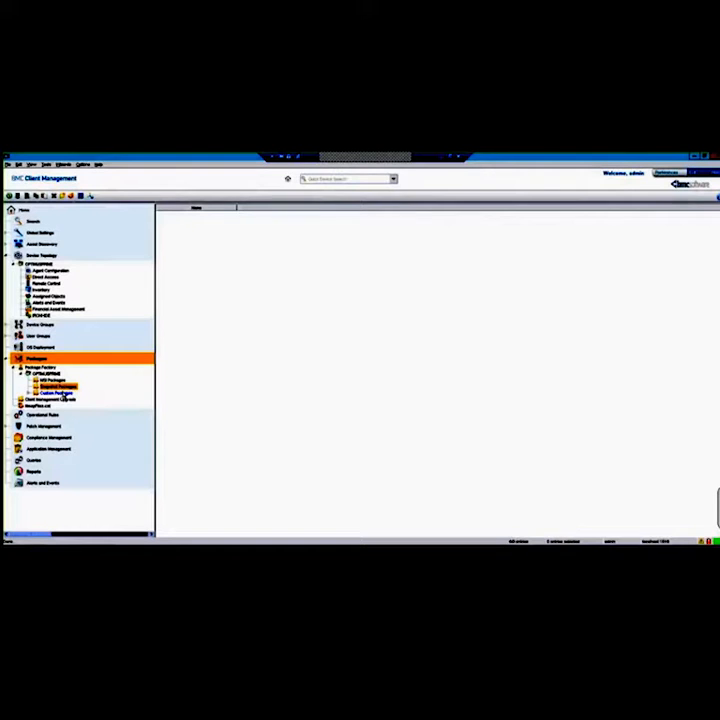
left_click(35, 347)
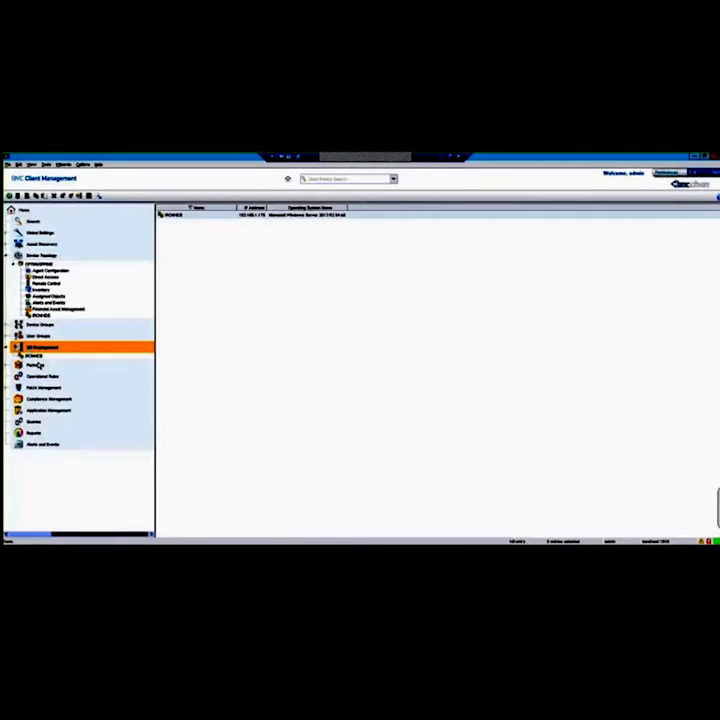
left_click(35, 355)
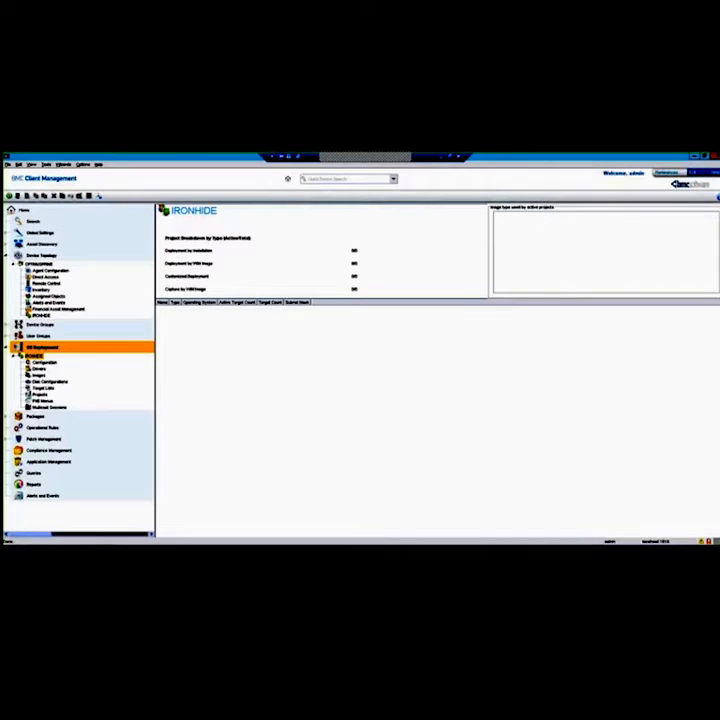
left_click(41, 395)
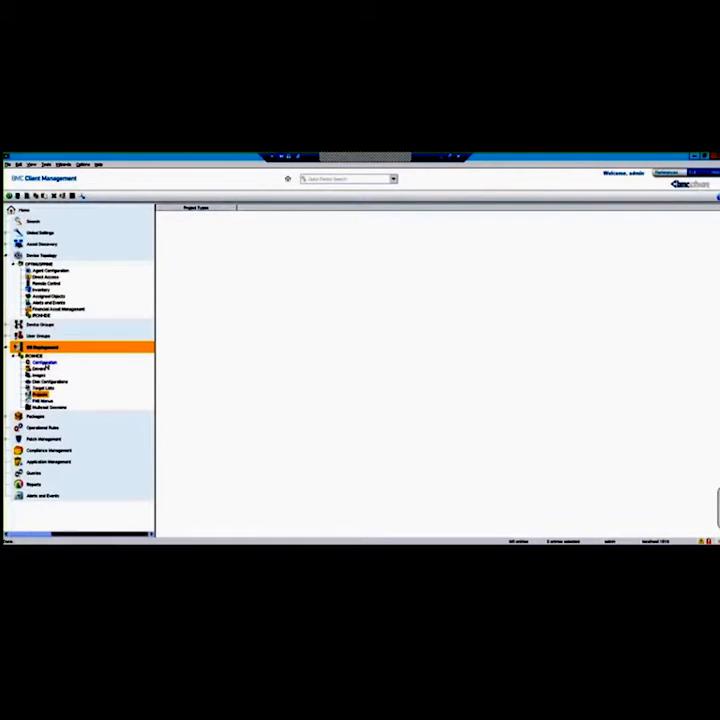
left_click(45, 362)
left_click(48, 381)
left_click(28, 381)
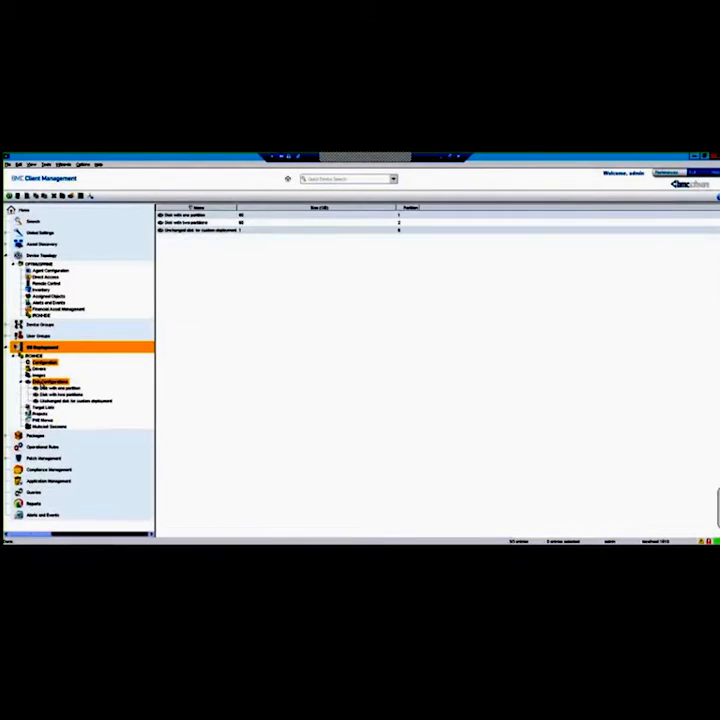
left_click(42, 407)
left_click(40, 414)
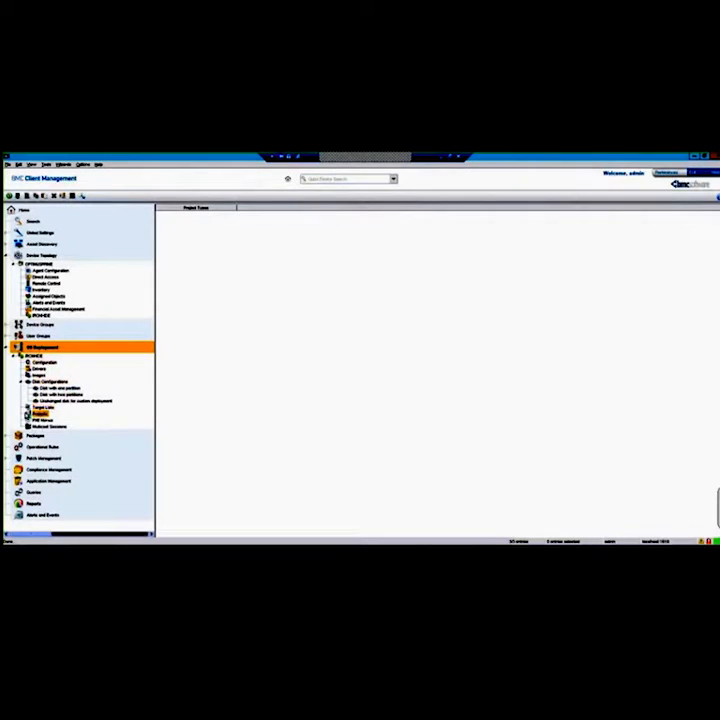
Start an OS deployment project with the WIM Image Capture type, cancel the wizard, and collapse the OS Deployment tree.
right_click(206, 367)
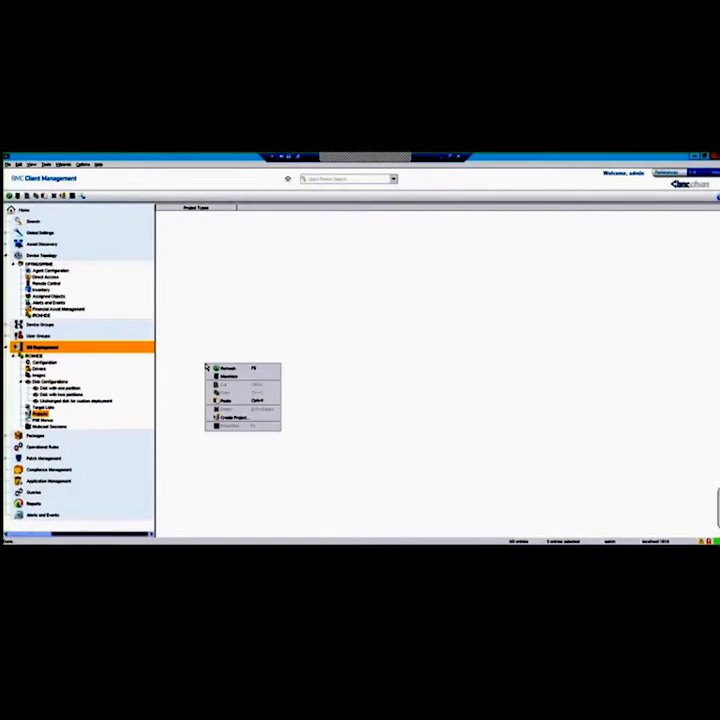
left_click(228, 418)
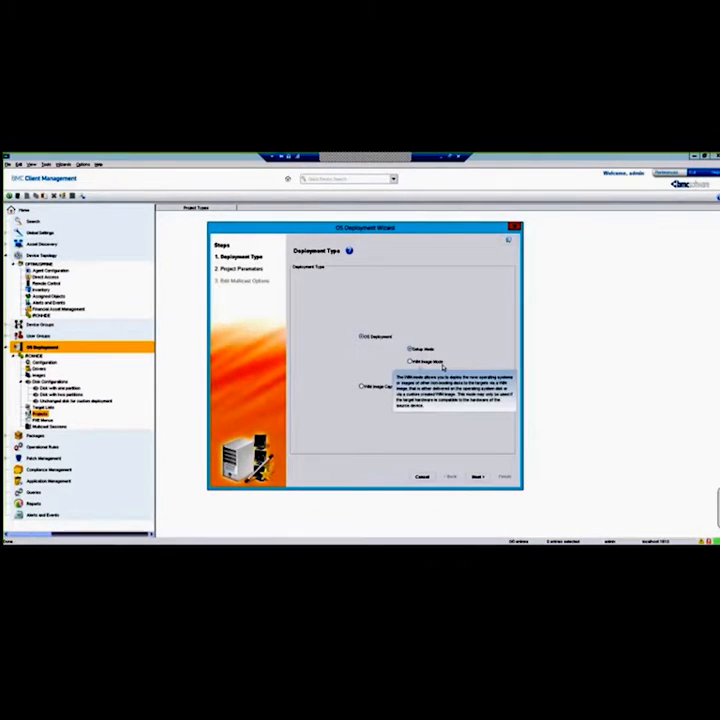
mouse_move(368, 390)
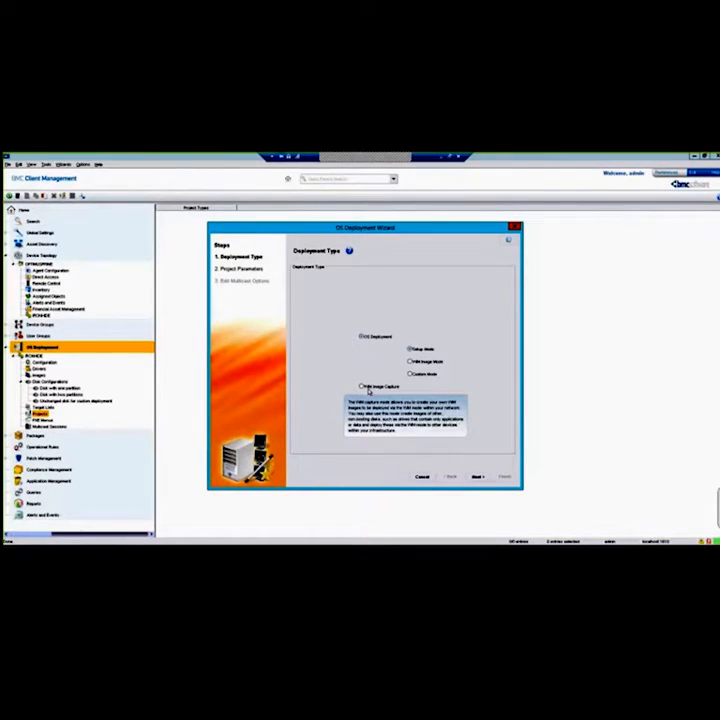
left_click(365, 388)
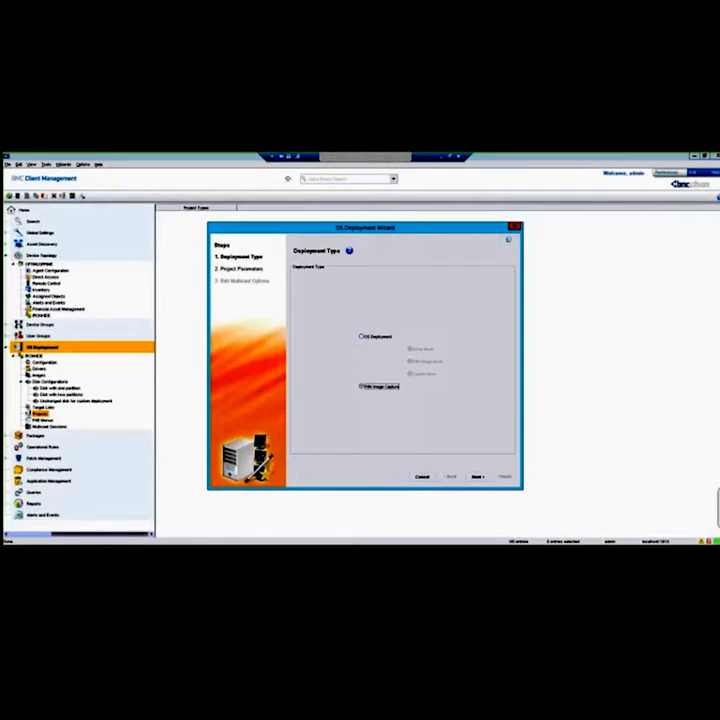
left_click(422, 476)
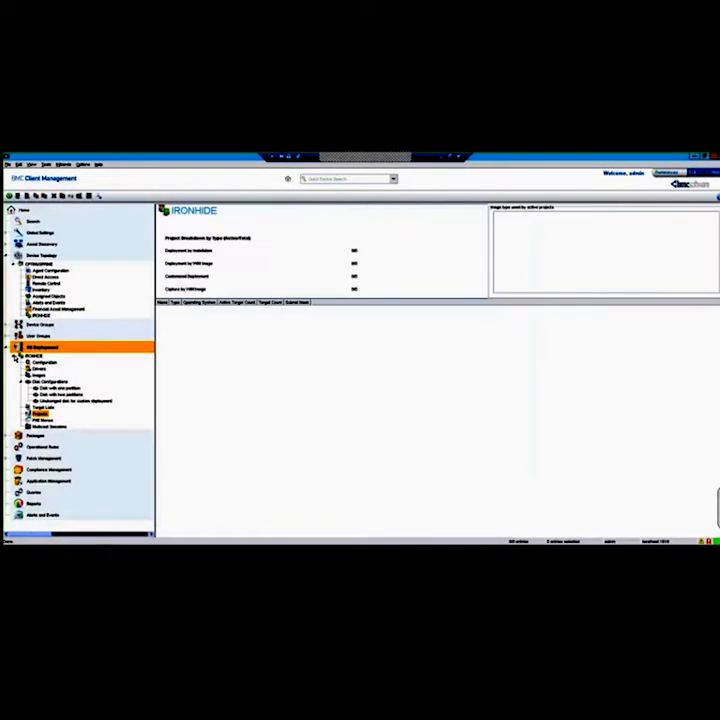
left_click(14, 357)
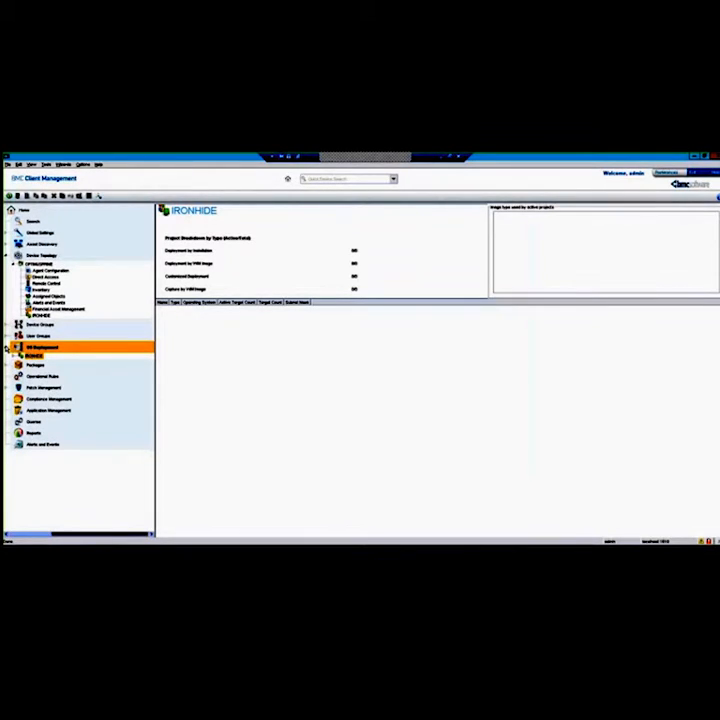
left_click(7, 347)
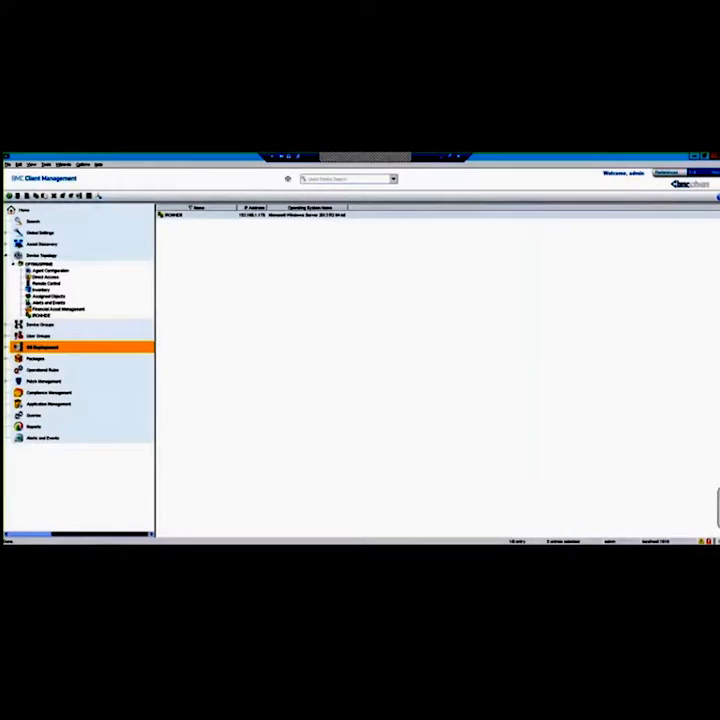
Create an operational rule named Test, keeping the type Operational Rule.
left_click(41, 370)
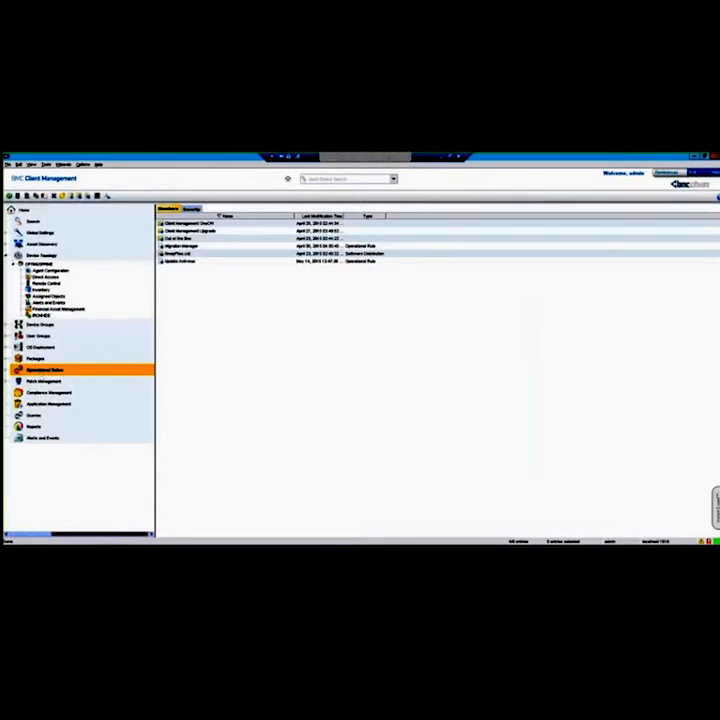
right_click(196, 286)
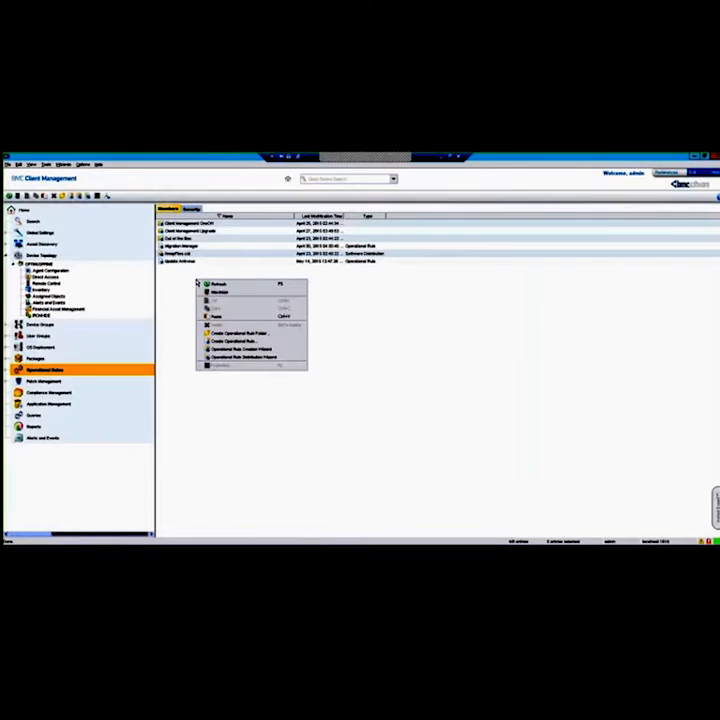
left_click(233, 342)
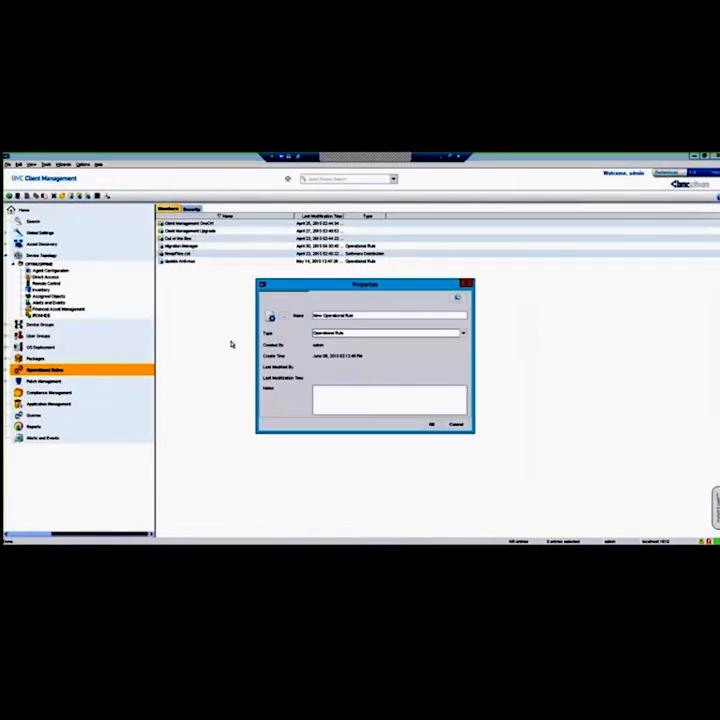
key("BackSpace")
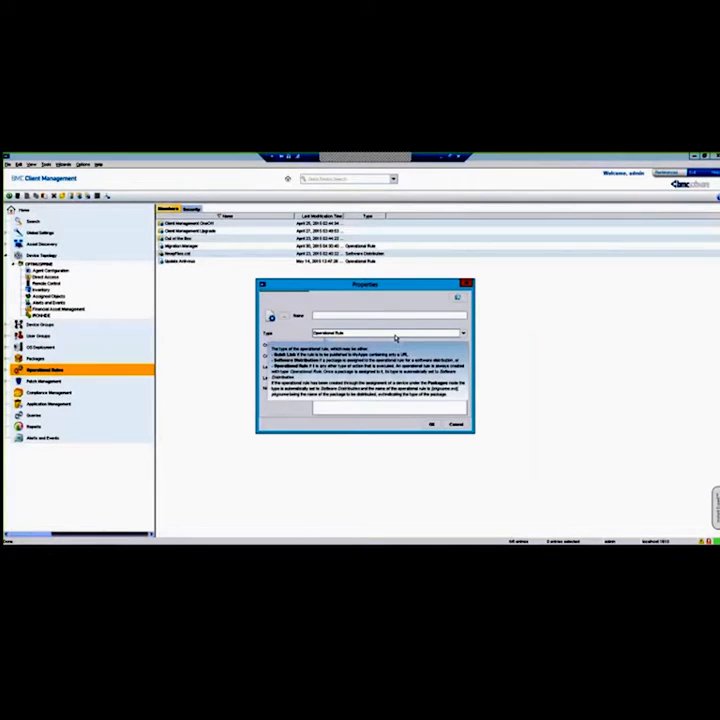
type("Test")
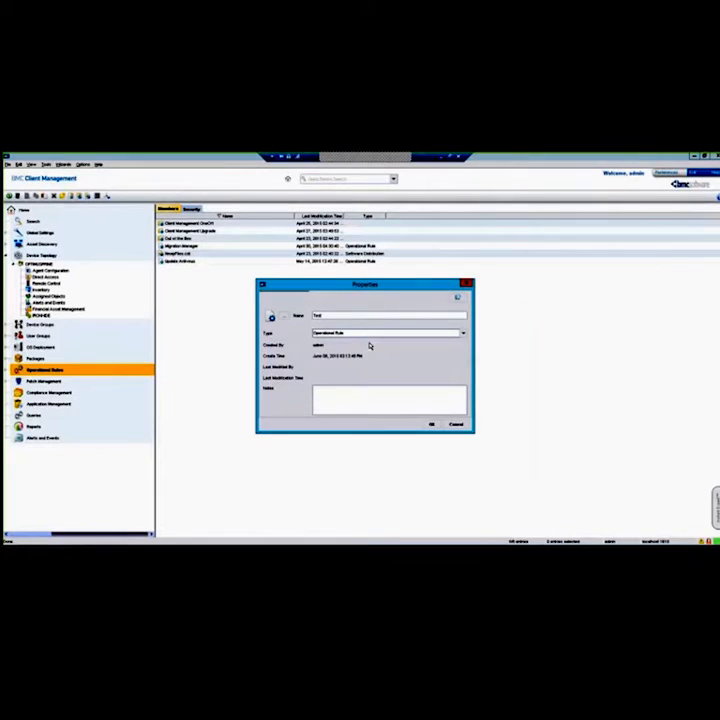
left_click(431, 424)
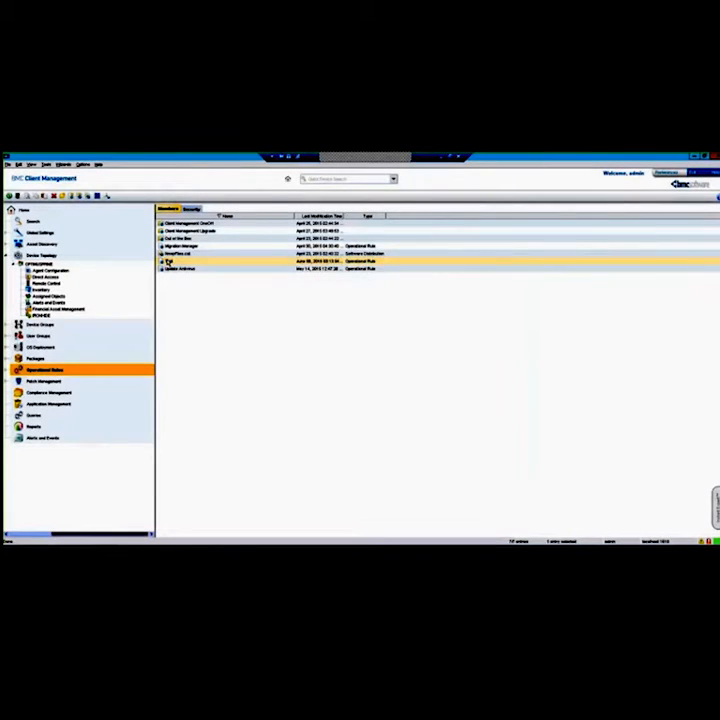
Open the Test operational rule's steps, start adding a step, and expand the available Power Management steps.
double_click(170, 262)
left_click(185, 209)
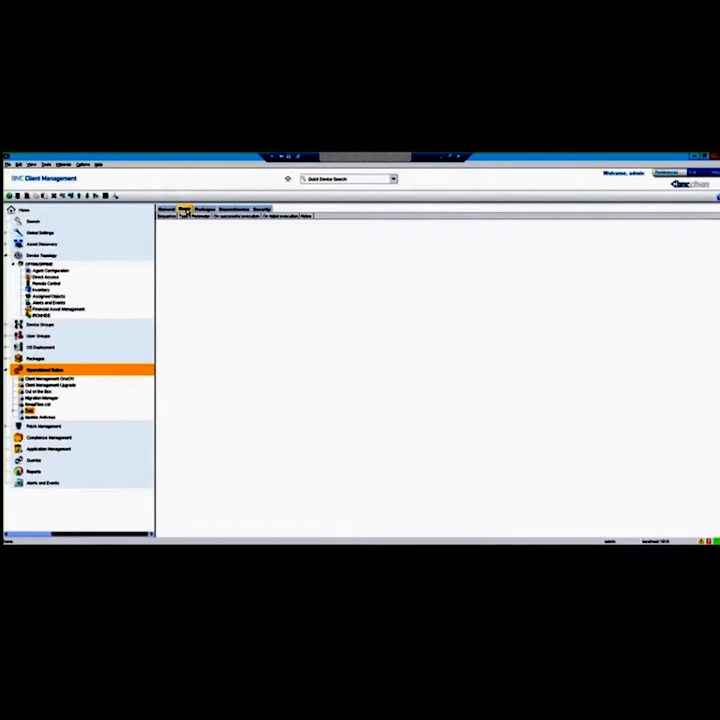
right_click(203, 277)
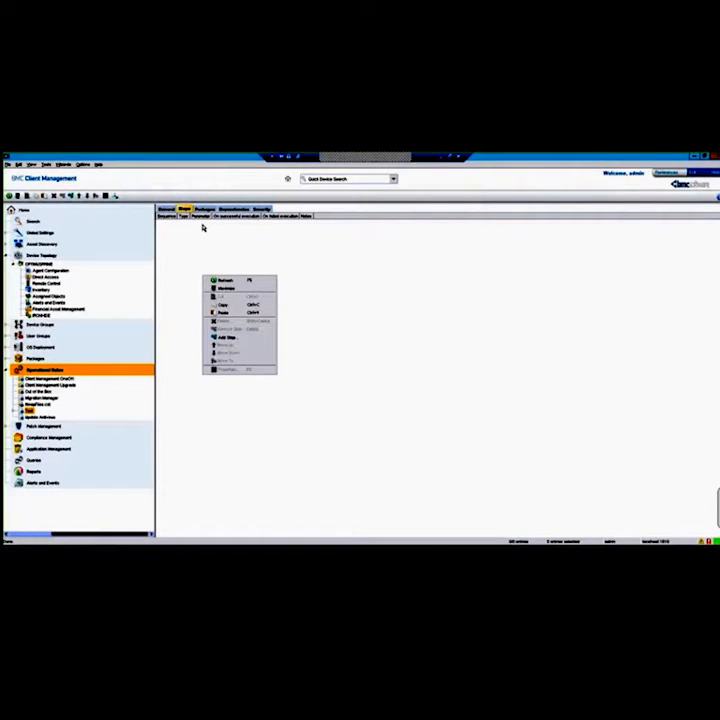
left_click(230, 338)
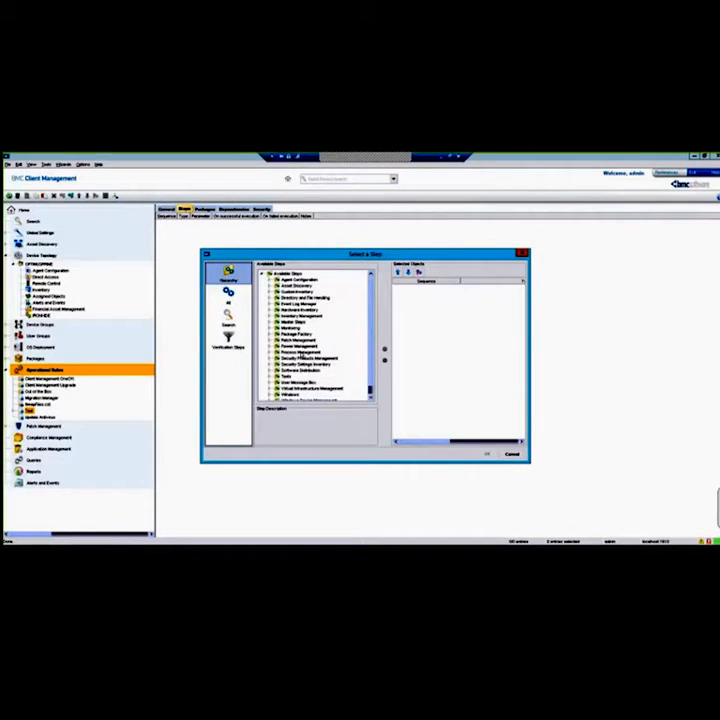
double_click(300, 347)
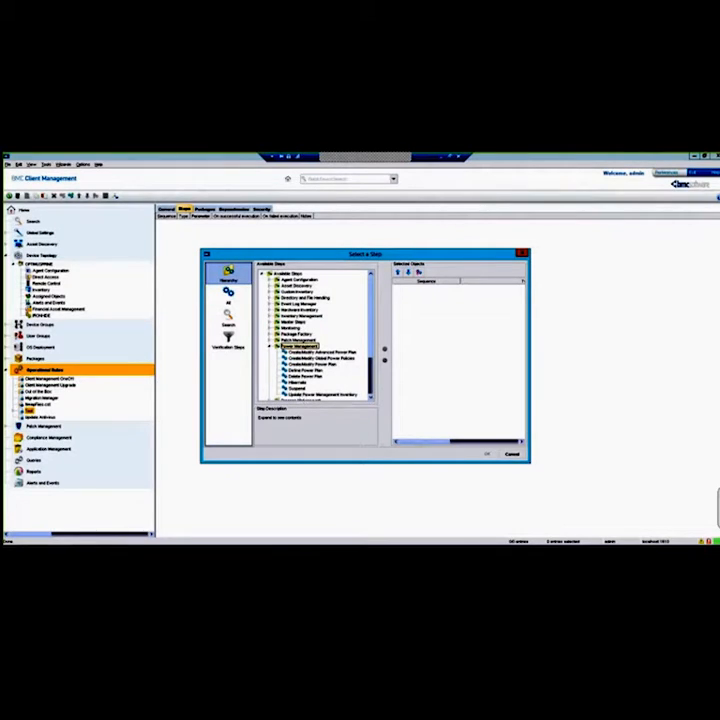
Examine the full parameter list of the Create/Modify Advanced Power Plan step, and close it without adding the step.
left_click(339, 353)
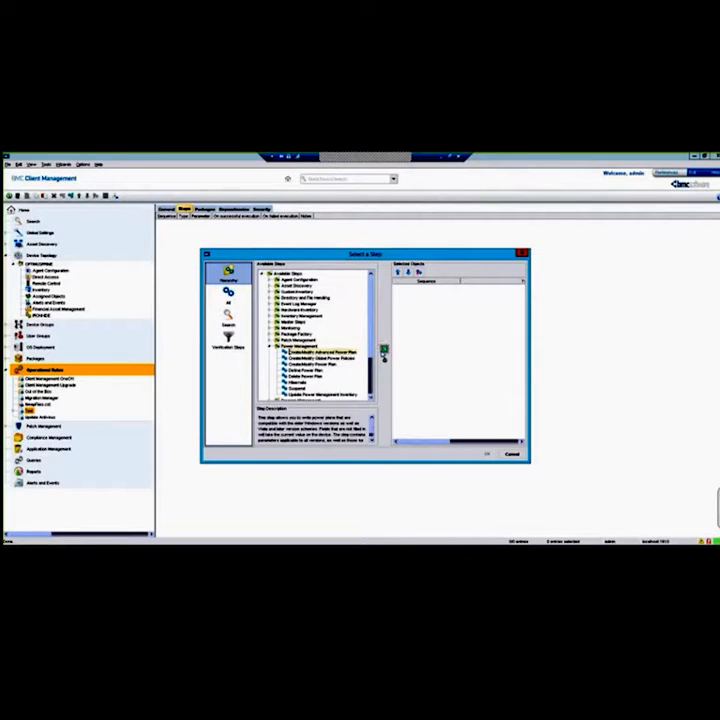
left_click(383, 352)
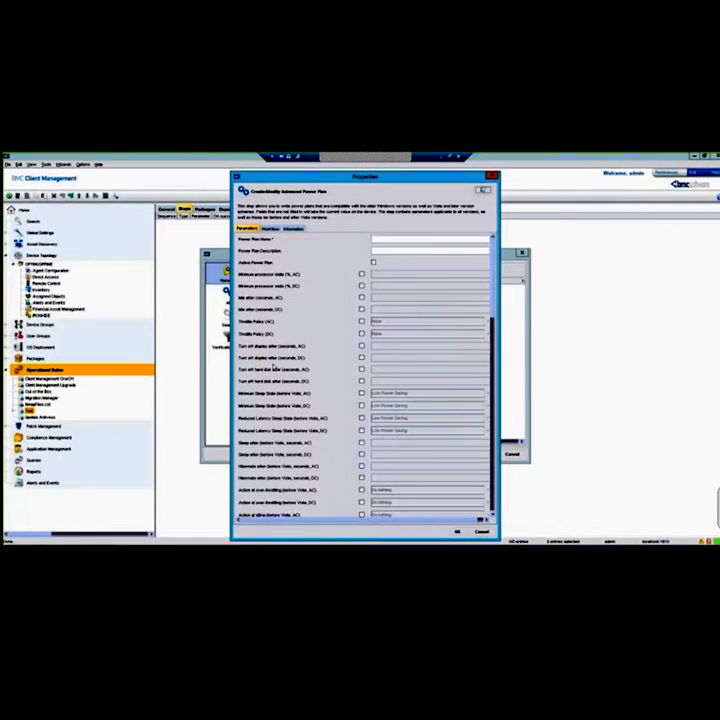
scroll(276, 405, "down", 1)
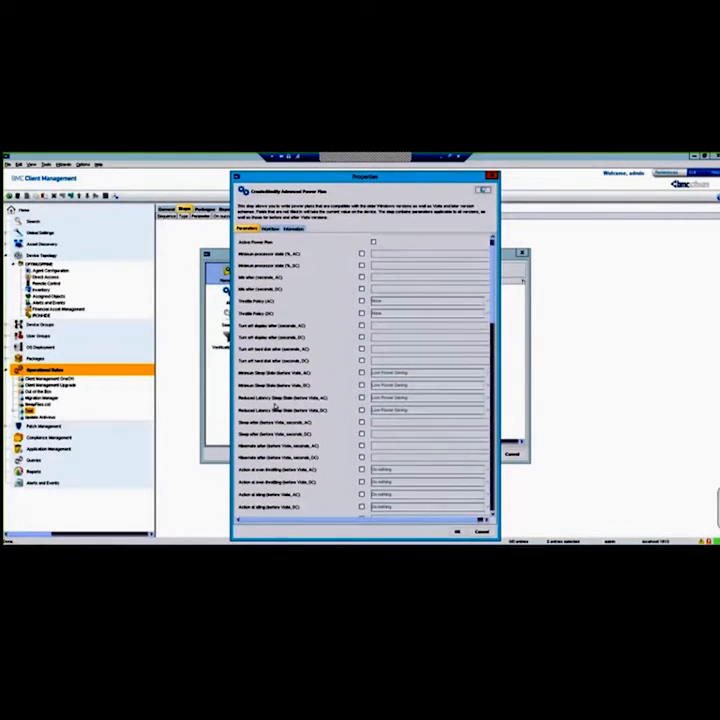
scroll(276, 405, "down", 2)
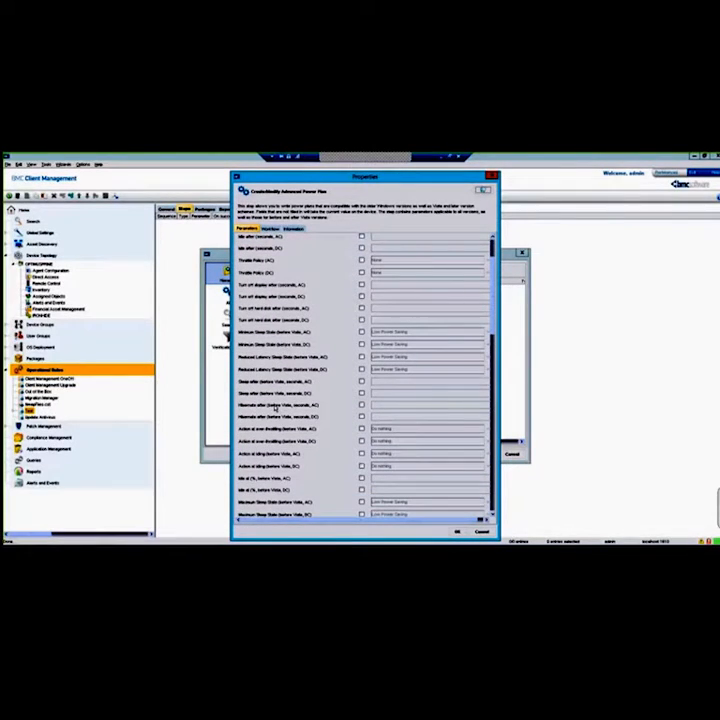
scroll(276, 405, "down", 4)
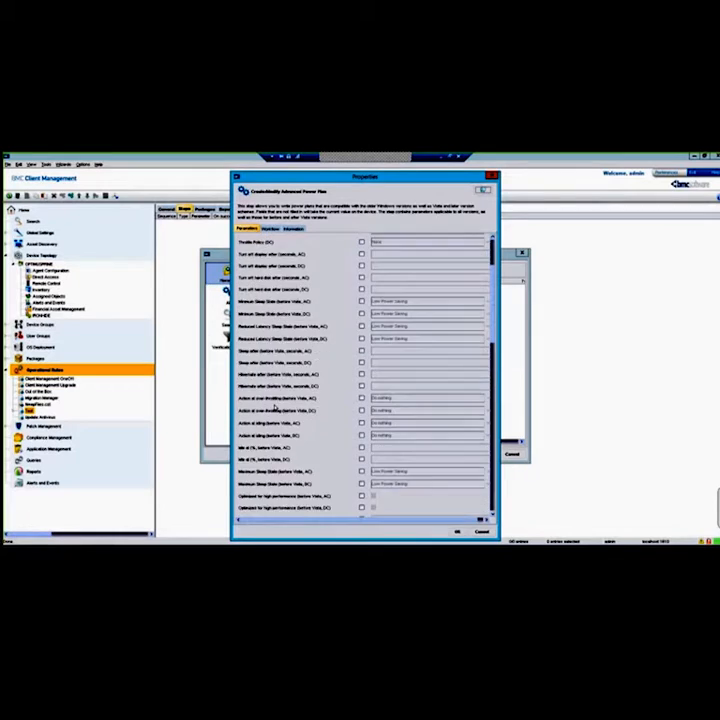
scroll(276, 405, "down", 4)
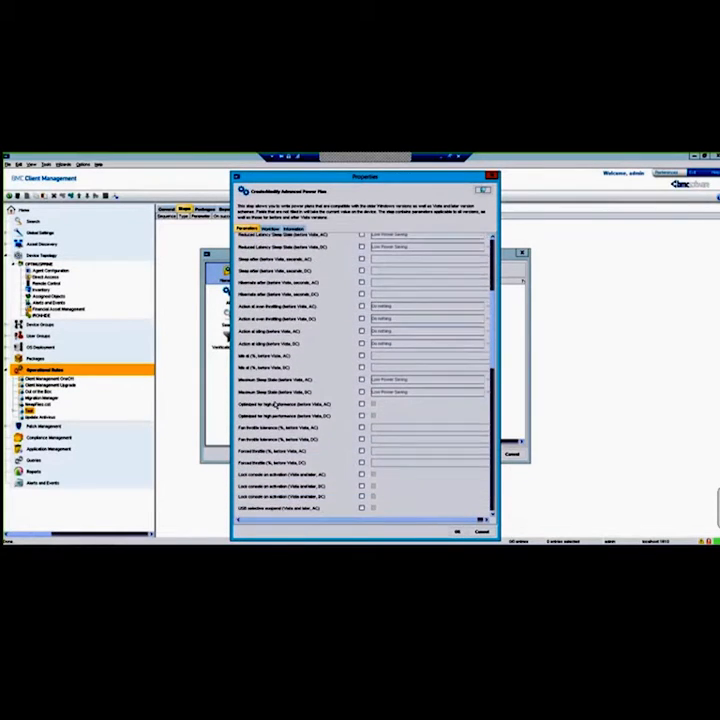
scroll(275, 404, "down", 3)
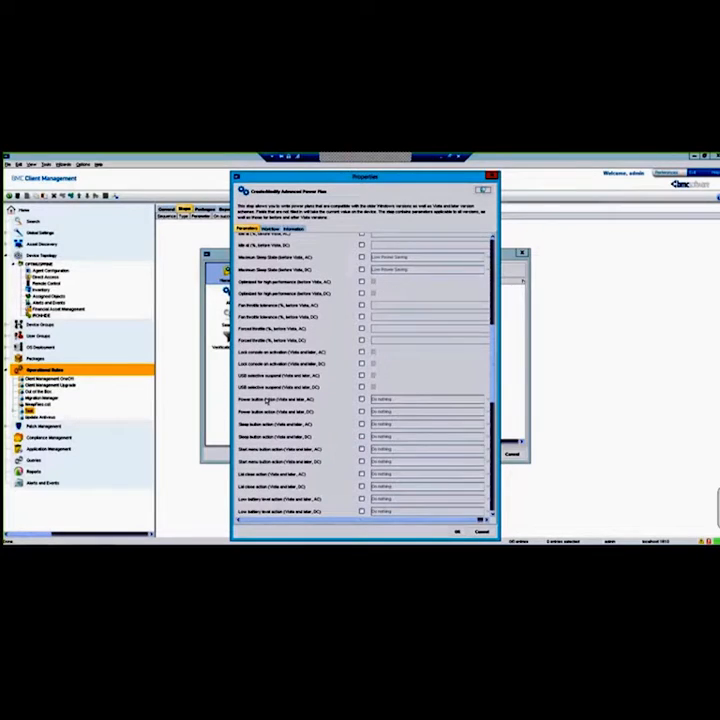
scroll(268, 400, "down", 1)
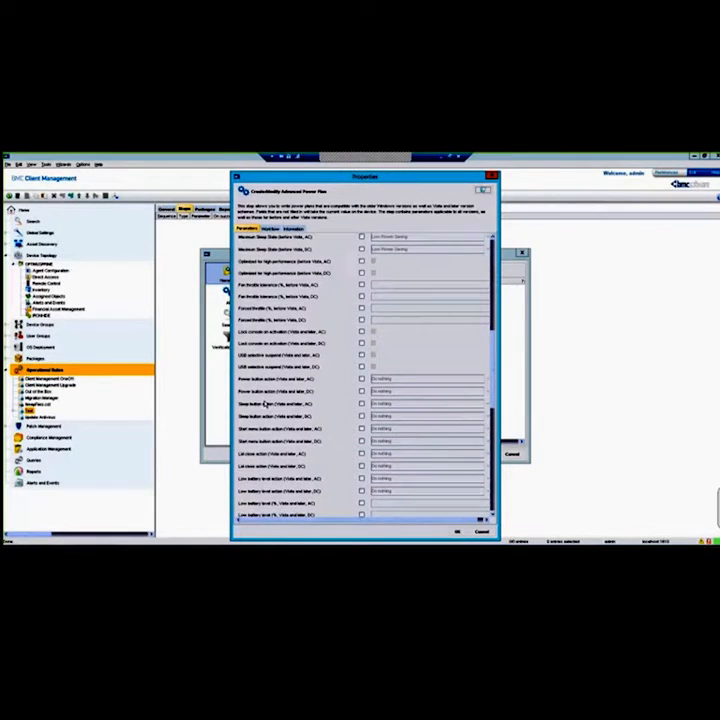
scroll(266, 404, "down", 1)
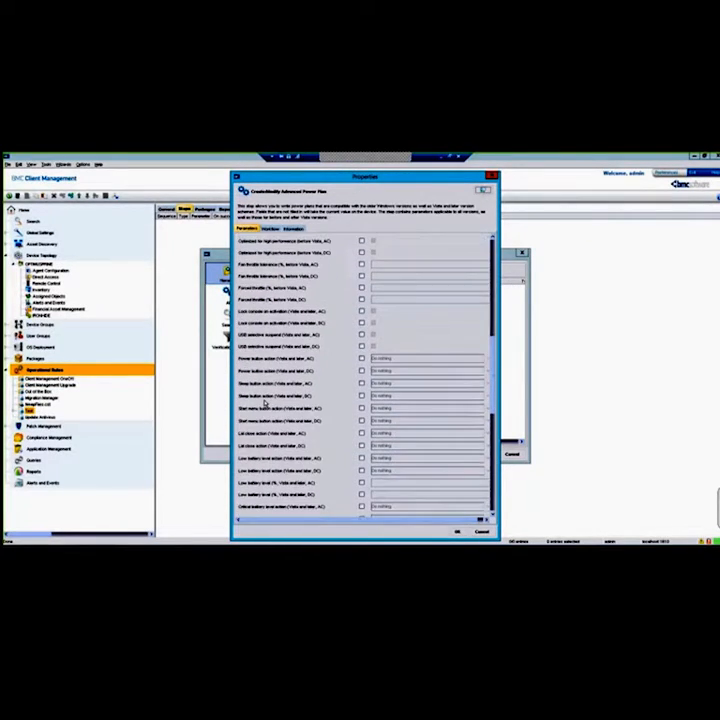
scroll(264, 404, "up", 2)
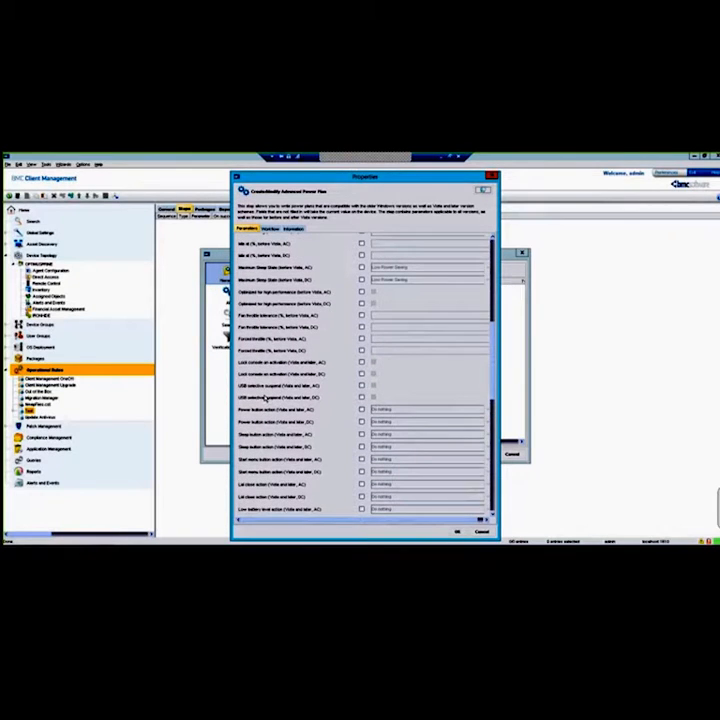
scroll(300, 410, "down", 3)
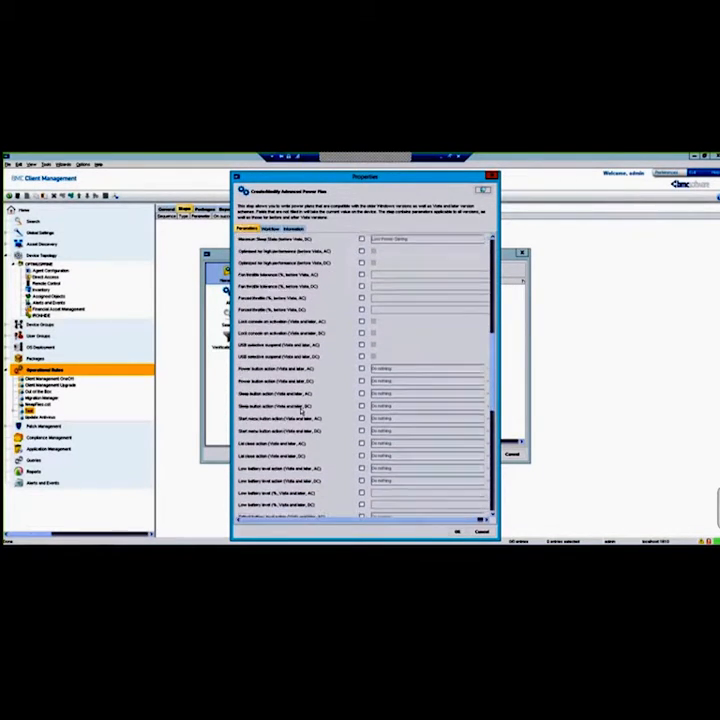
scroll(300, 410, "down", 6)
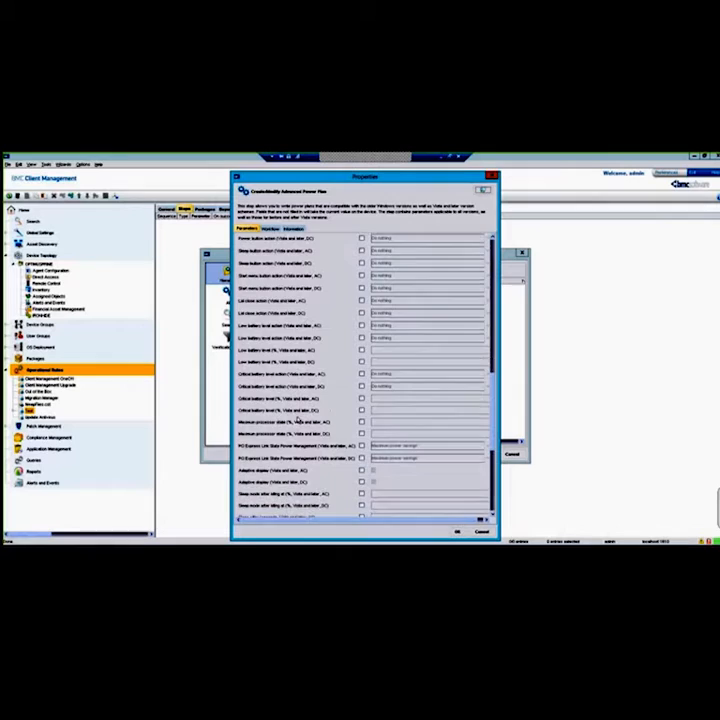
scroll(297, 419, "down", 3)
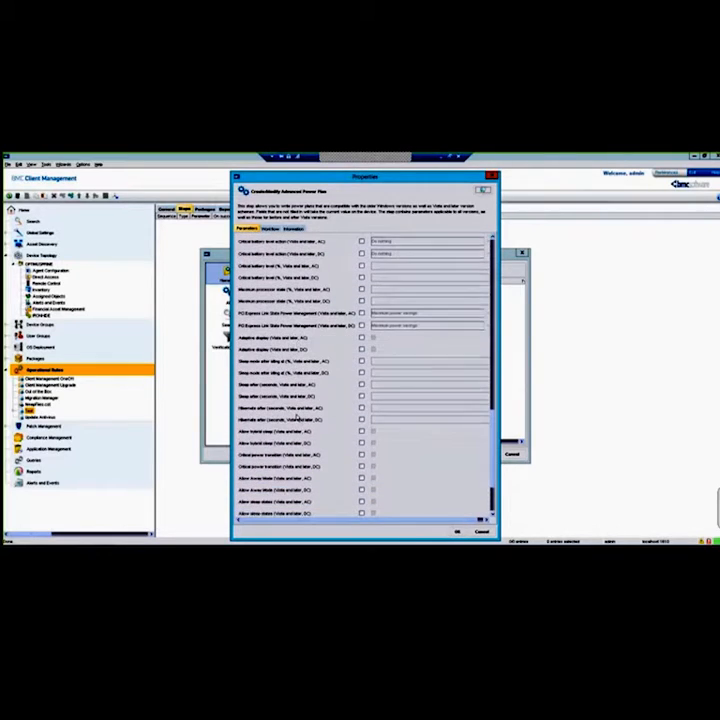
left_click(478, 532)
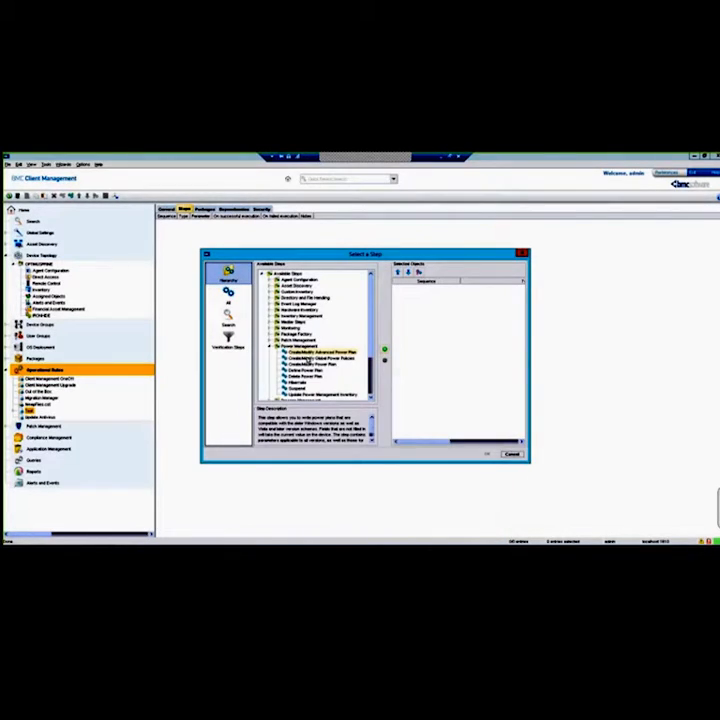
View the parameters of the Create/Modify Power Plan step, and cancel without adding it.
left_click(303, 364)
left_click(384, 350)
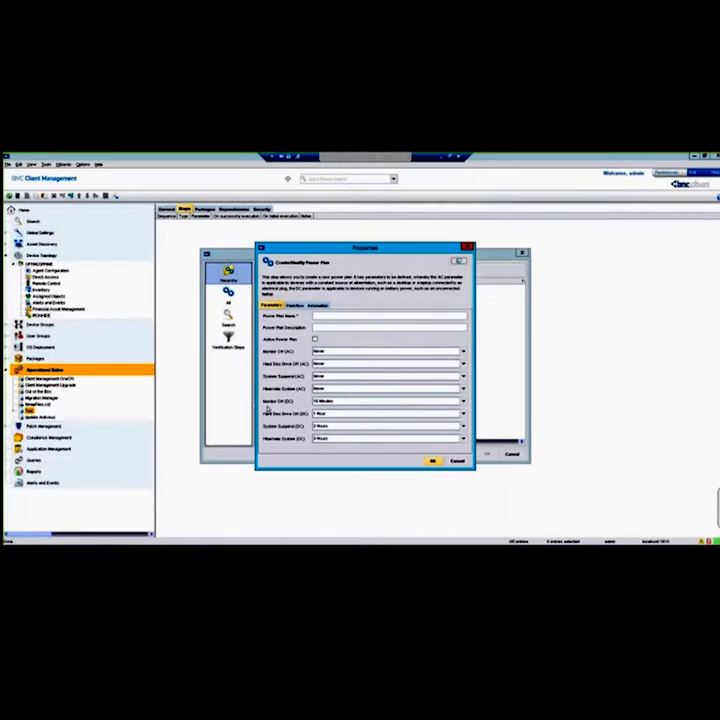
left_click(457, 461)
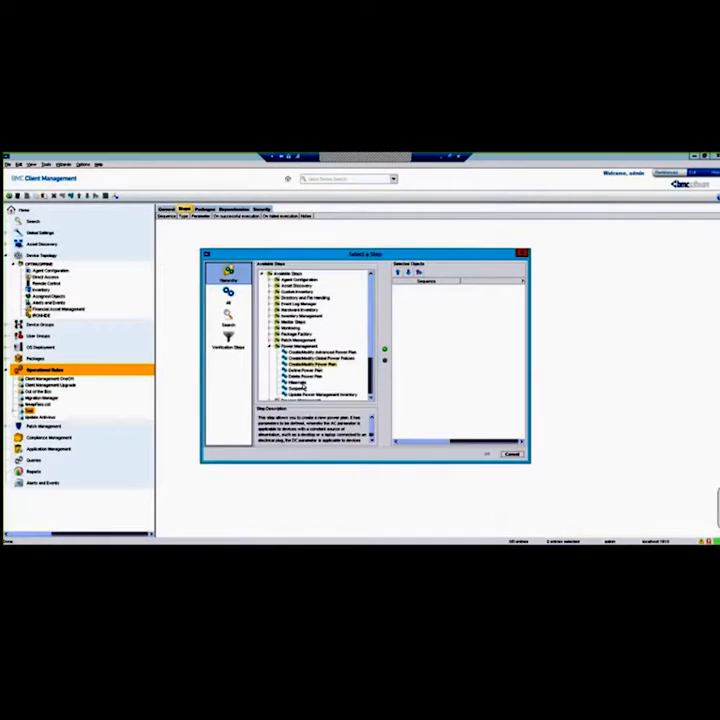
View the parameters of the Hibernate and Suspend steps, cancelling each without adding it.
double_click(300, 383)
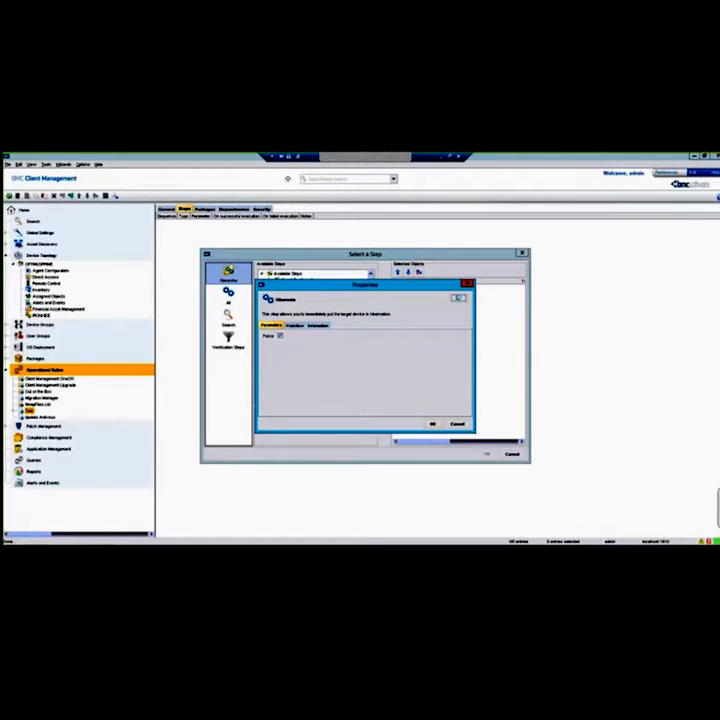
left_click(456, 427)
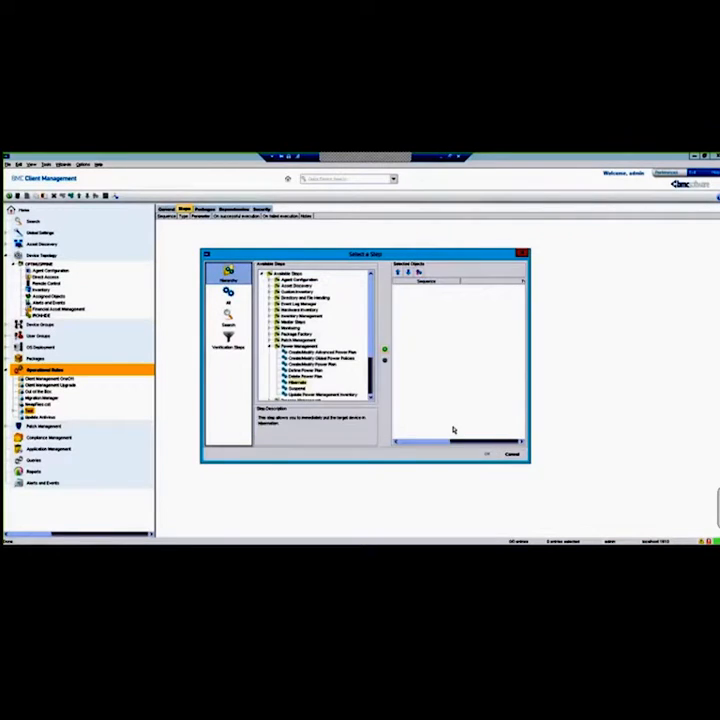
left_click(297, 389)
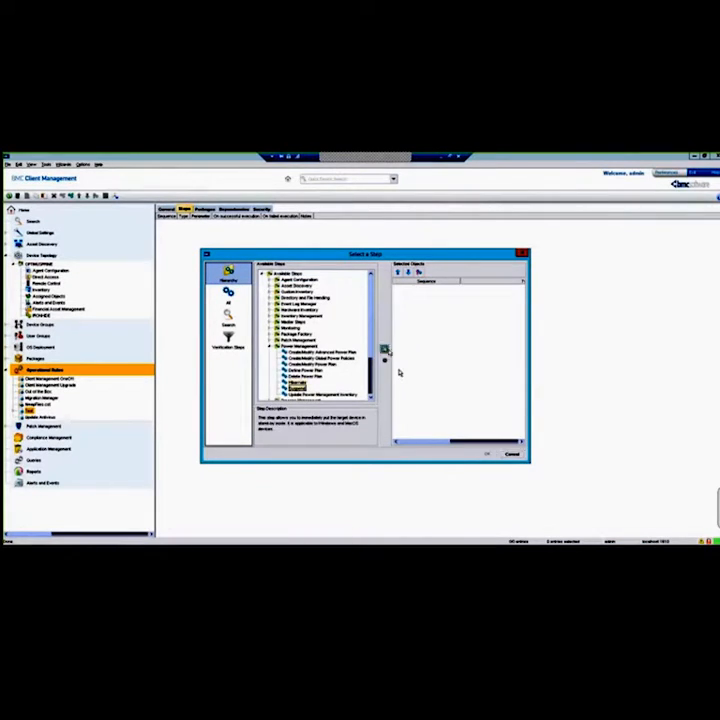
left_click(385, 349)
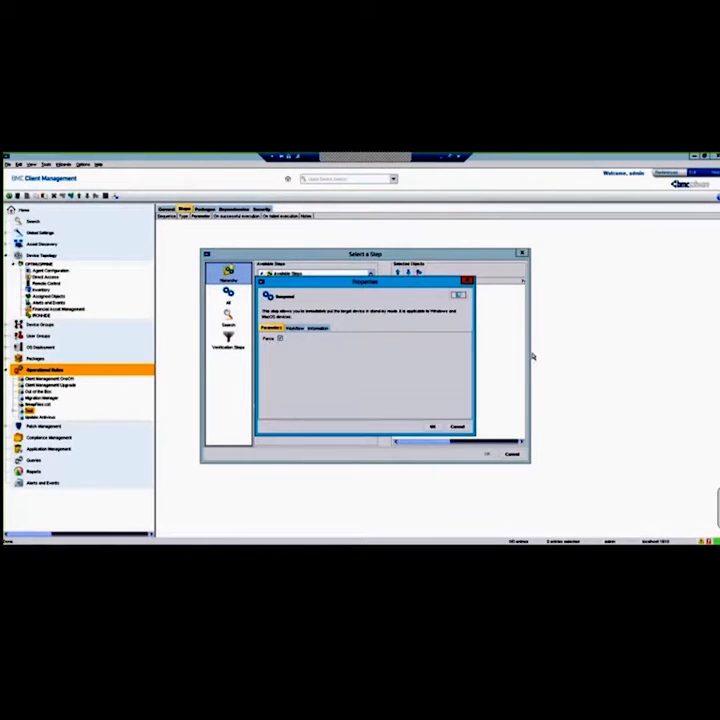
left_click(456, 426)
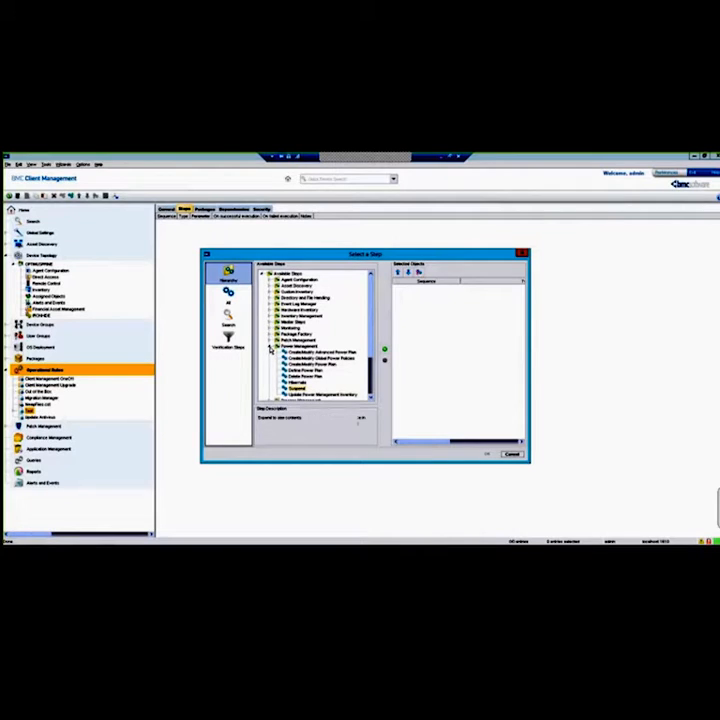
Collapse Power Management and read the descriptions of Analyze Patch Situation, Uninstall Patch and Purge Patch Inventory under Patch Management.
left_click(271, 347)
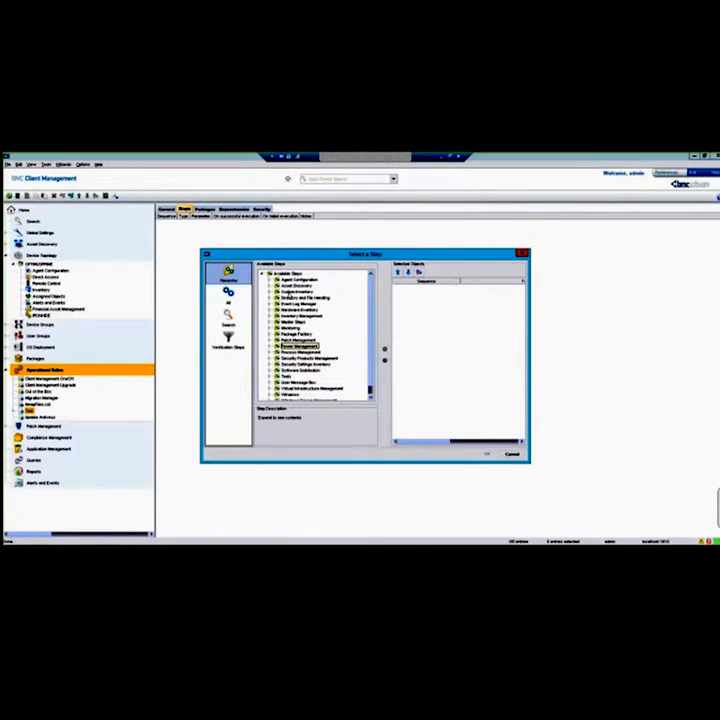
left_click(292, 340)
double_click(292, 340)
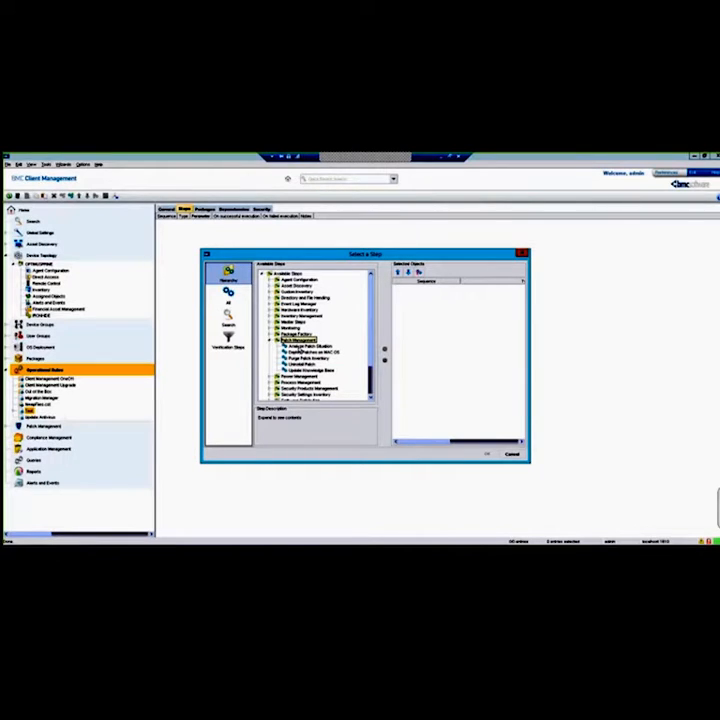
left_click(300, 346)
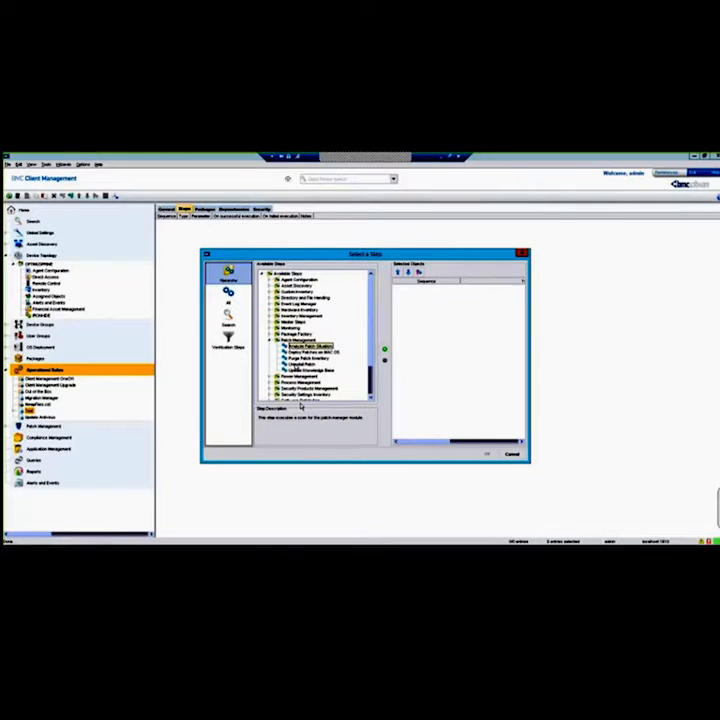
left_click(301, 364)
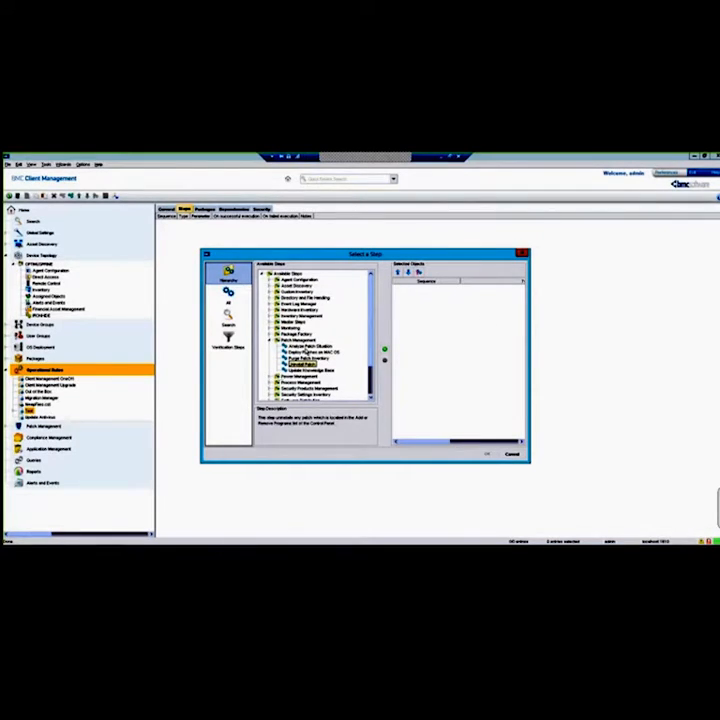
left_click(316, 359)
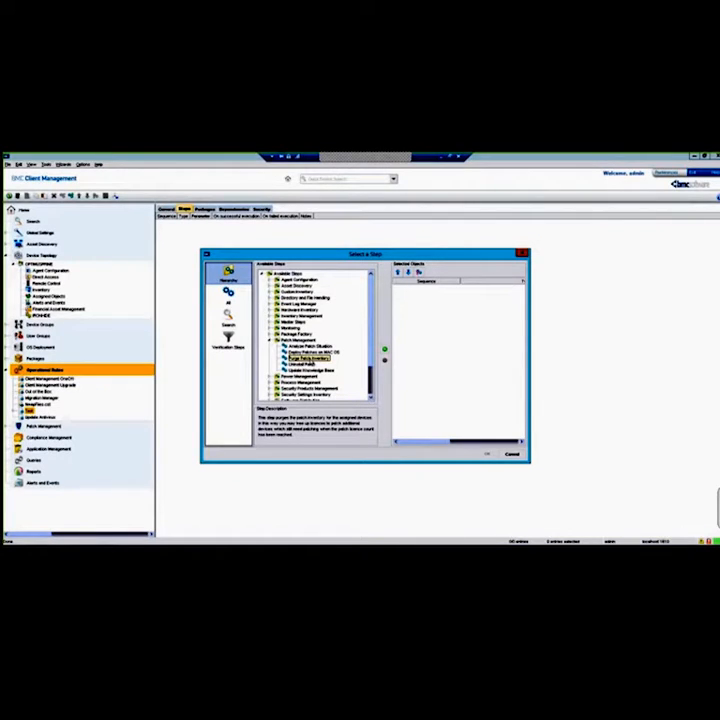
View the description and parameters of the Deploy Patches on MAC OS step, and cancel without adding it.
left_click(312, 353)
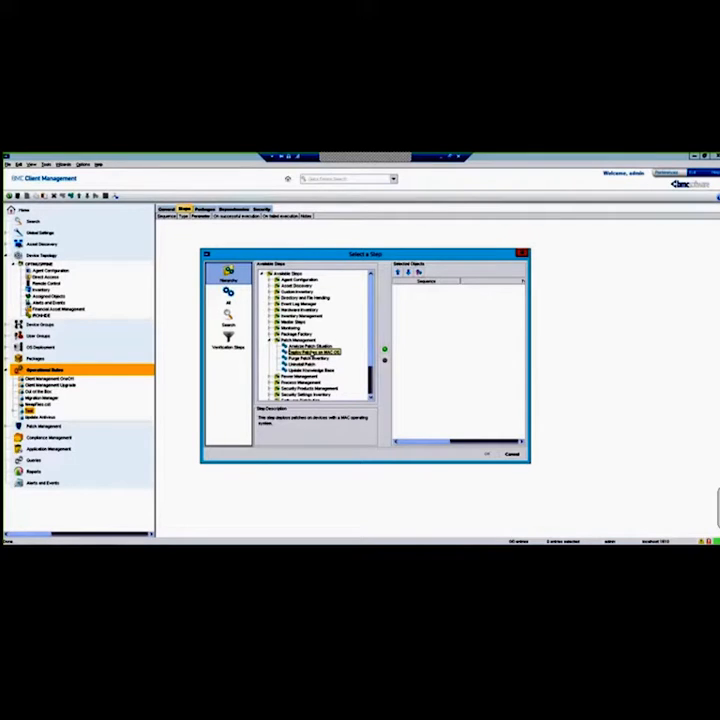
left_click(384, 352)
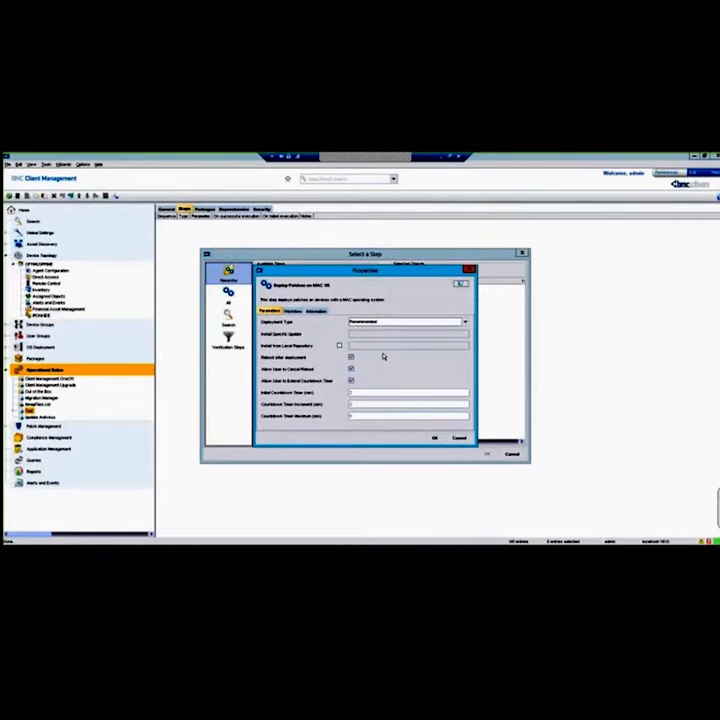
left_click(458, 439)
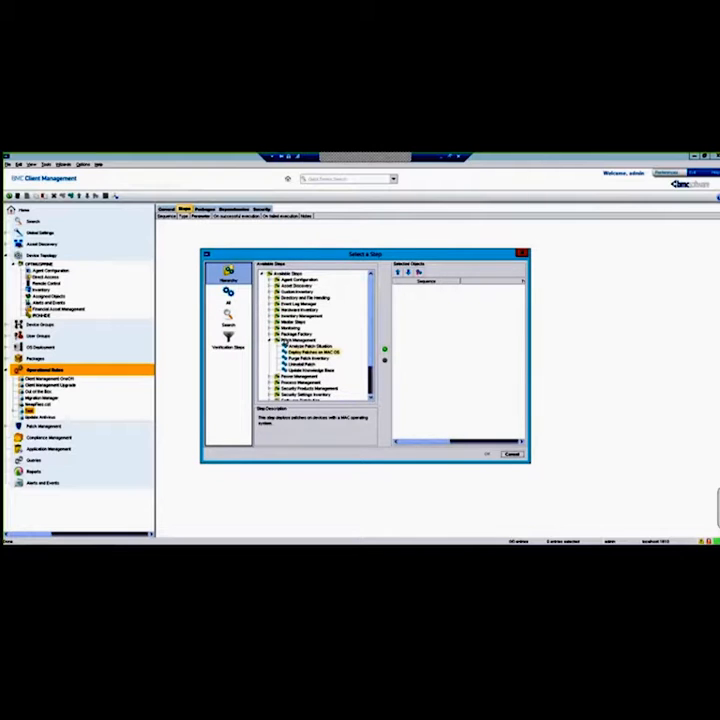
Look through the steps available under Inventory Management, then collapse the Inventory Management and Patch Management categories.
double_click(305, 317)
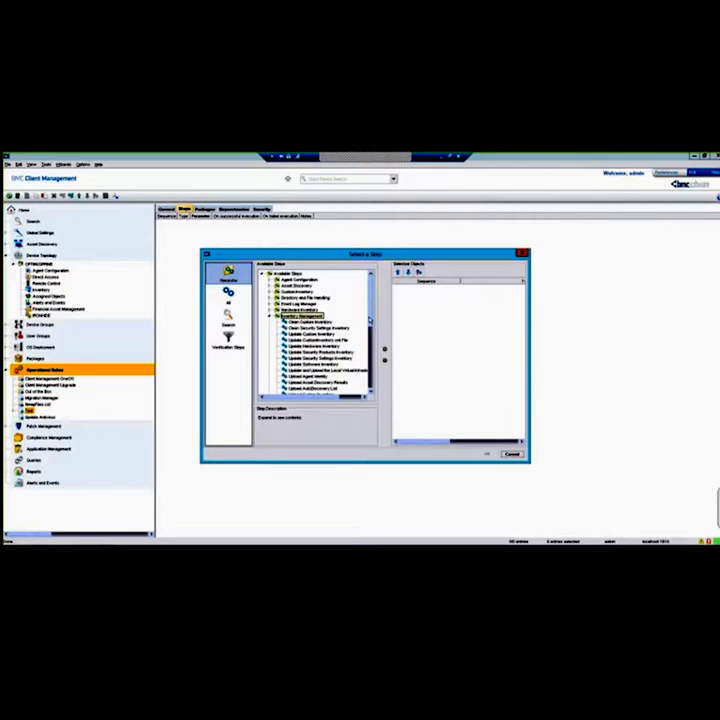
scroll(371, 324, "down", 2)
scroll(371, 324, "down", 1)
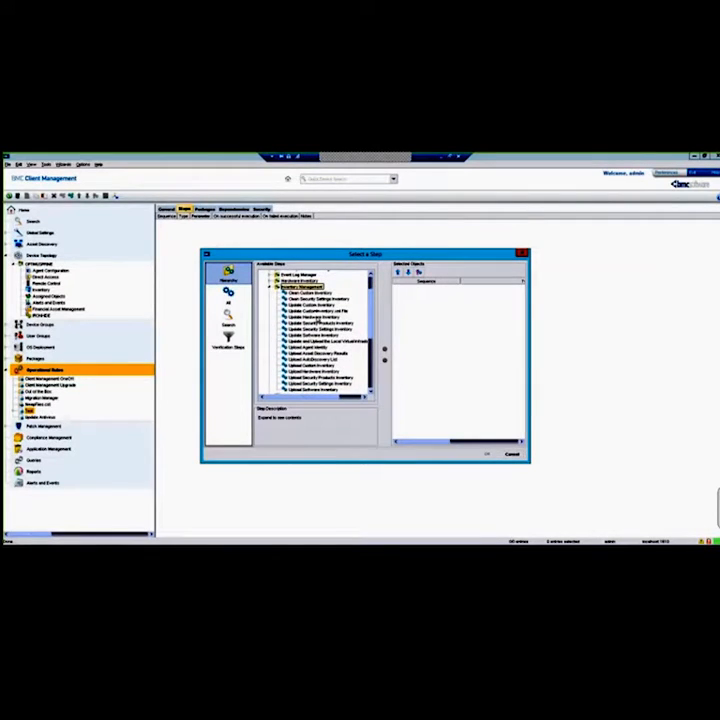
left_click(269, 288)
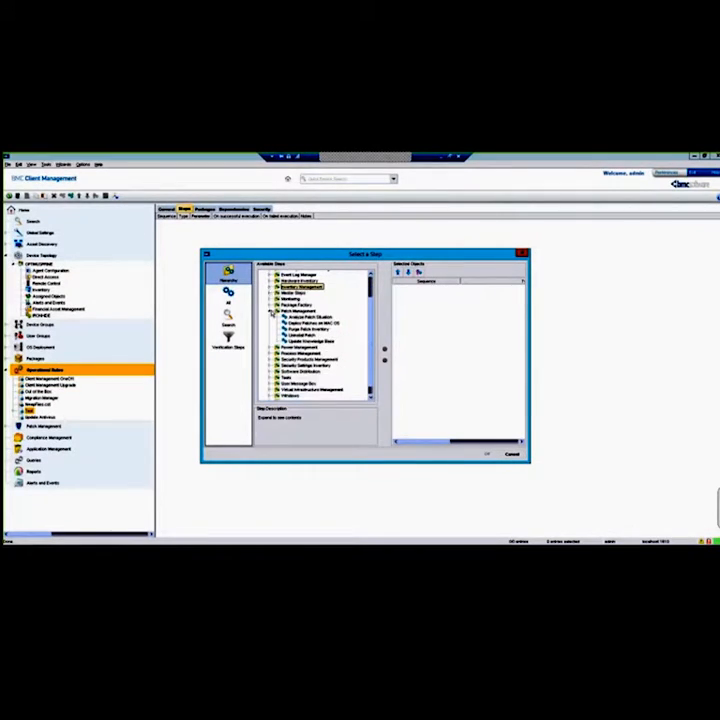
left_click(271, 312)
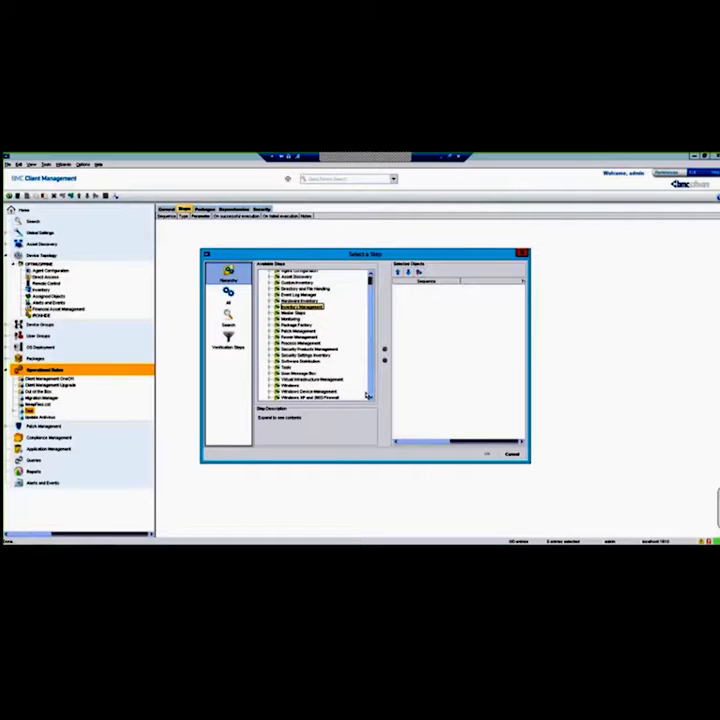
Read the description of the Wake on LAN step under Tools, cancel the step selection and collapse Operational Rules.
left_click(268, 367)
left_click(300, 397)
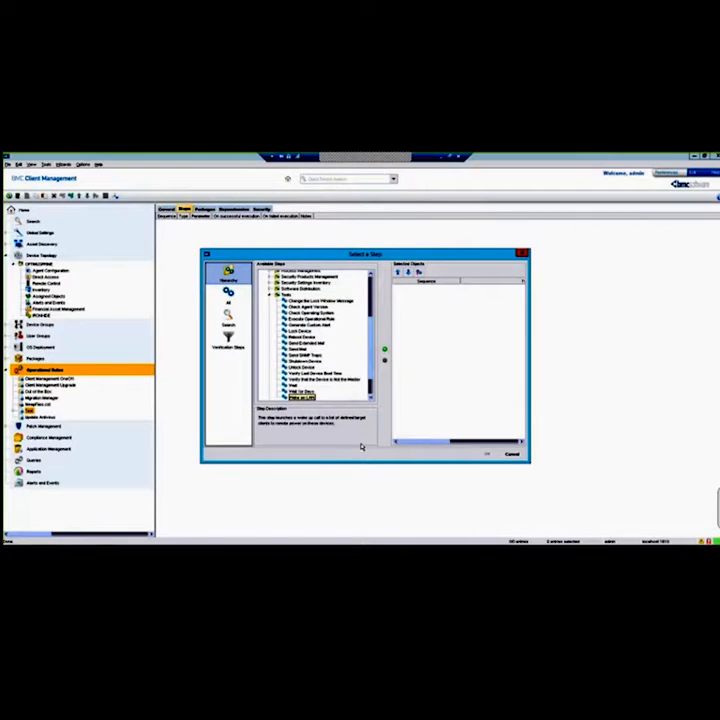
left_click(511, 454)
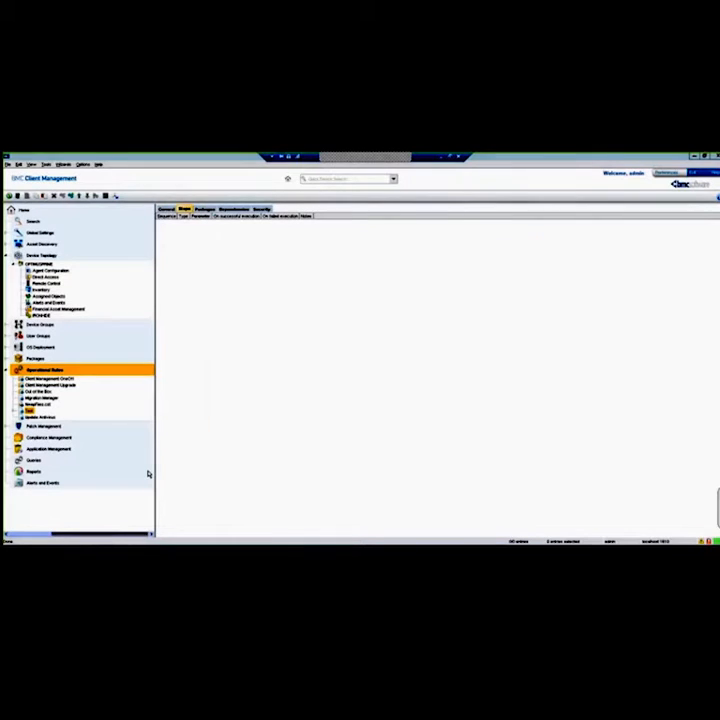
left_click(9, 370)
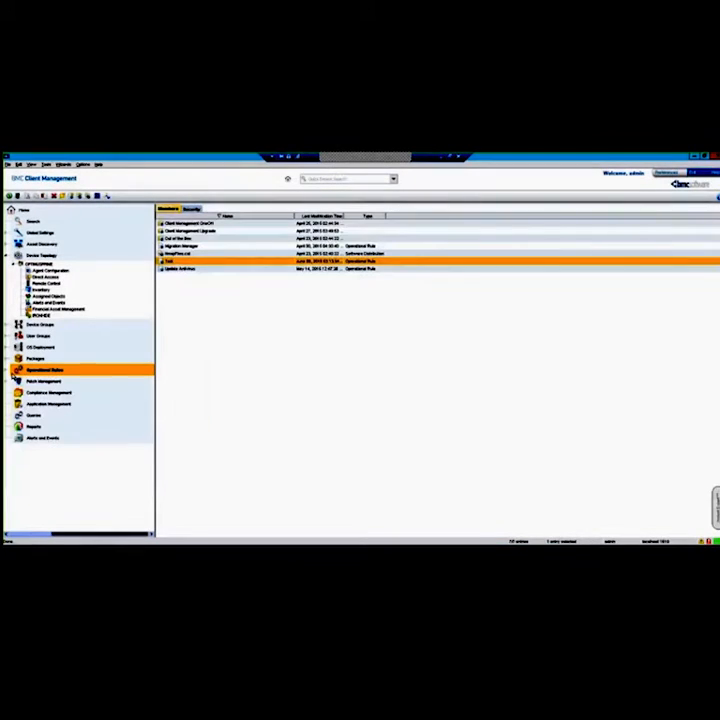
View the license dashboard of Microsoft Office in the Software License Folder under Application Management.
left_click(41, 404)
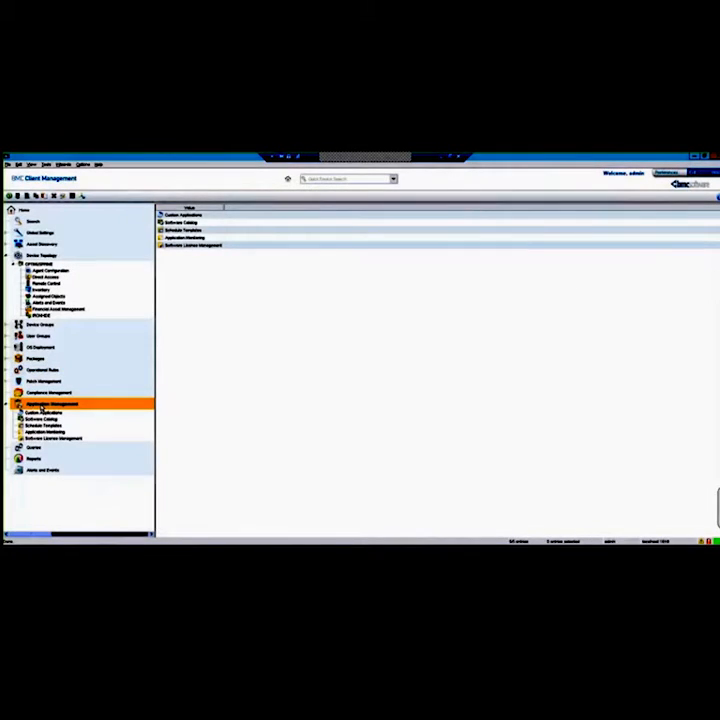
left_click(50, 438)
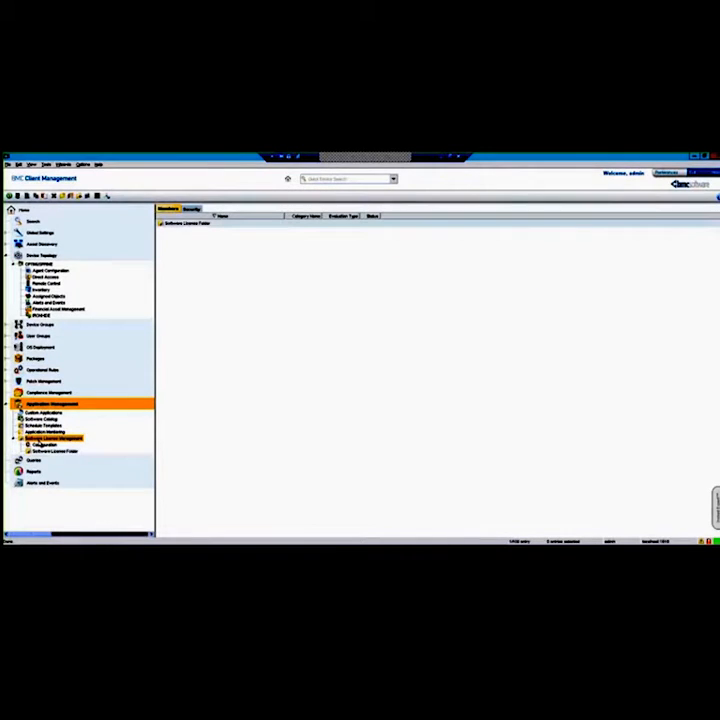
left_click(42, 444)
left_click(45, 451)
left_click(54, 457)
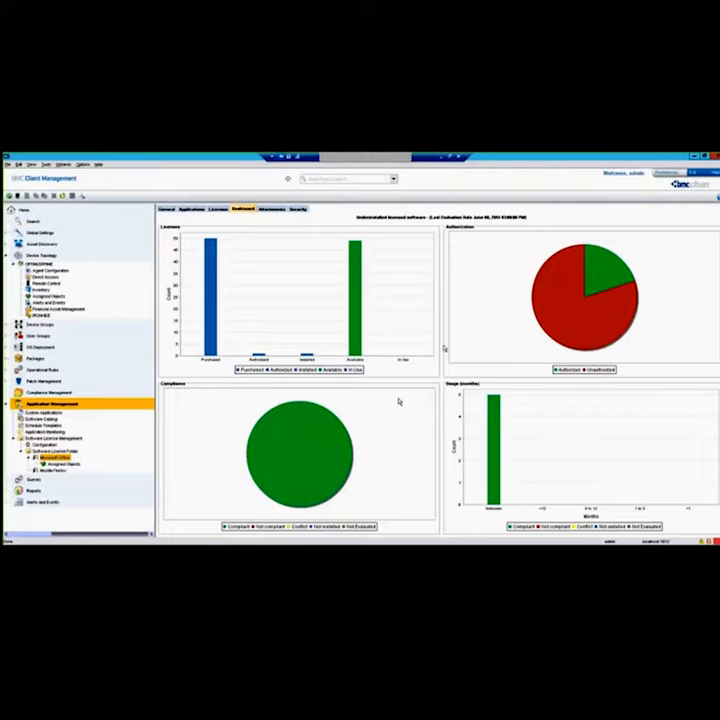
Review the Microsoft Office license record with the Vendor column widened, and view its licensed applications.
left_click(222, 211)
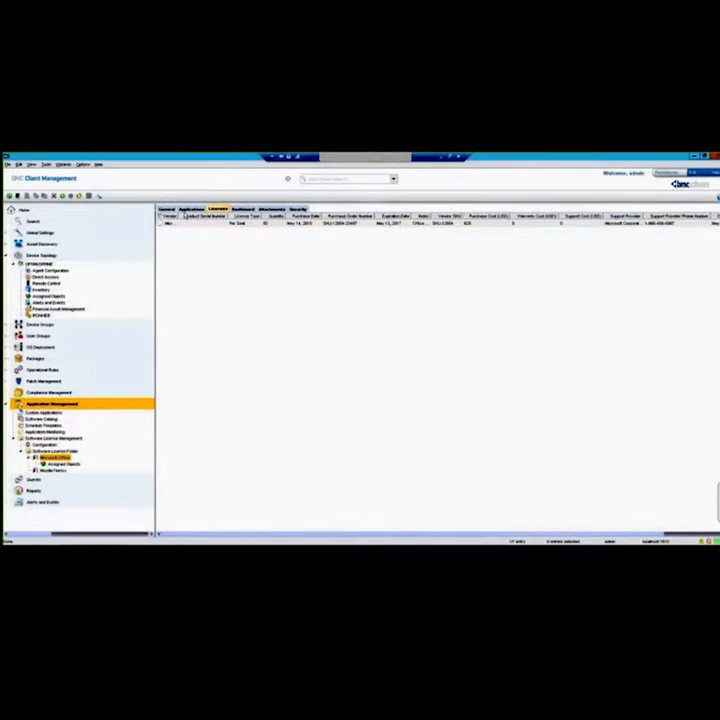
left_click_drag(181, 215, 229, 215)
left_click(359, 223)
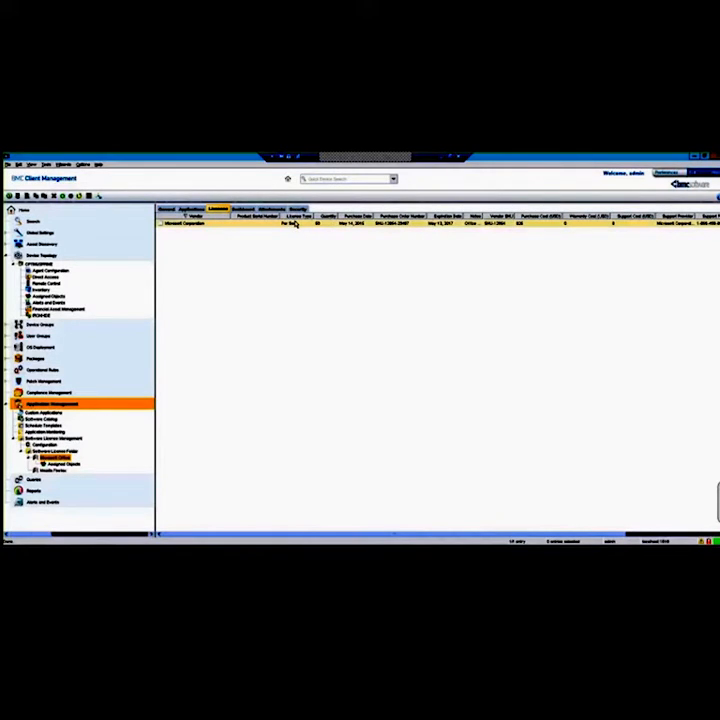
left_click(190, 208)
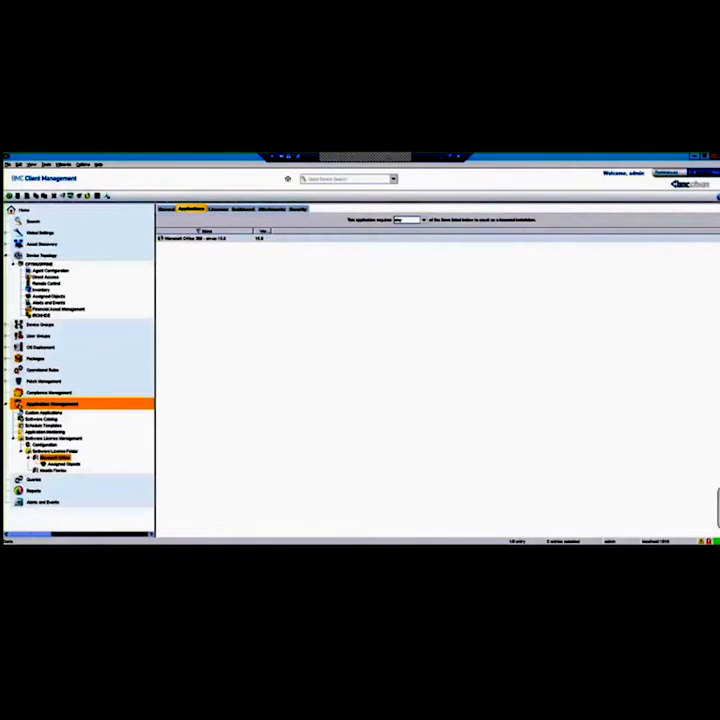
Examine the authorization, installation and compliance status of the Client Devices group assigned to the Microsoft Office license.
left_click(62, 465)
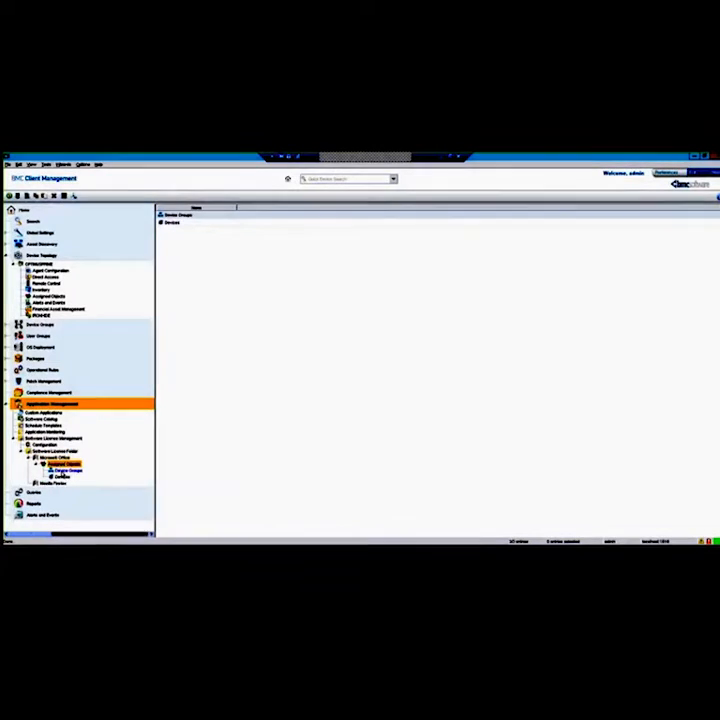
left_click(68, 470)
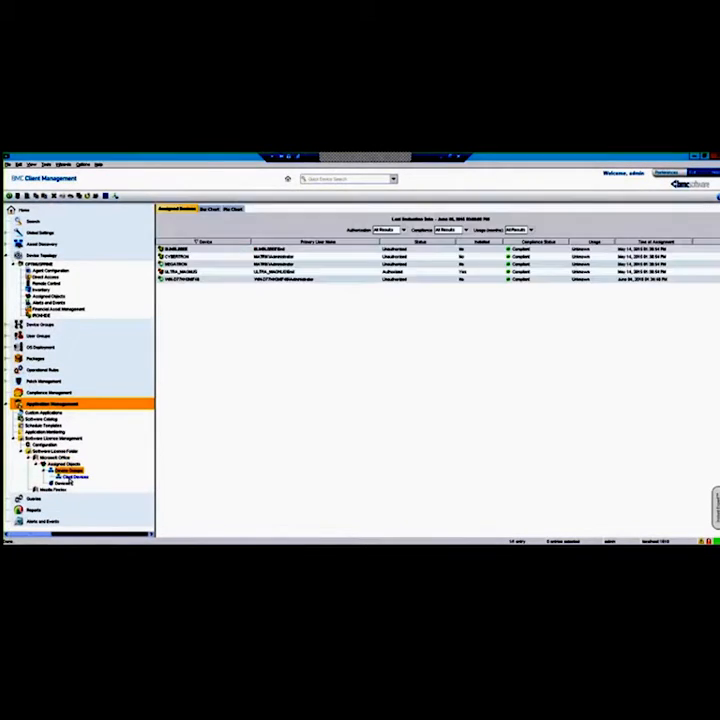
left_click(70, 478)
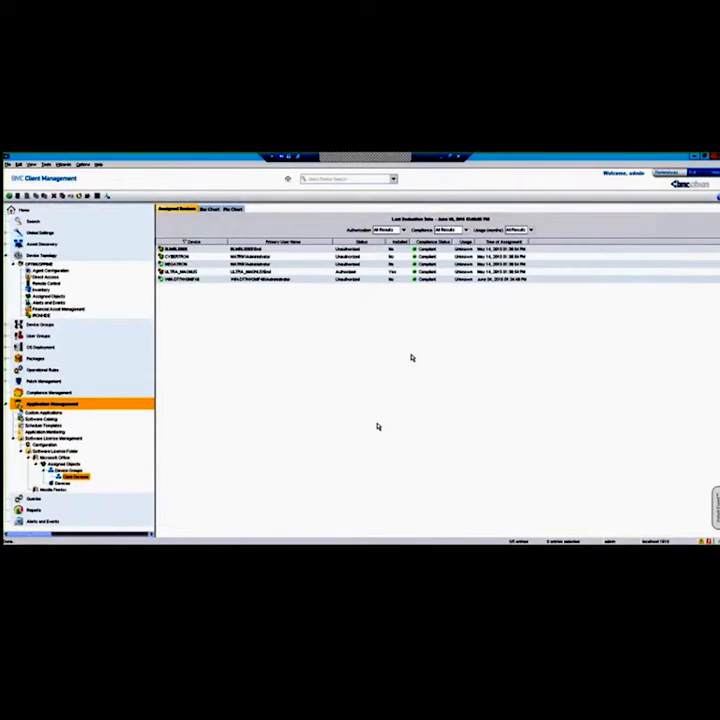
left_click(434, 281)
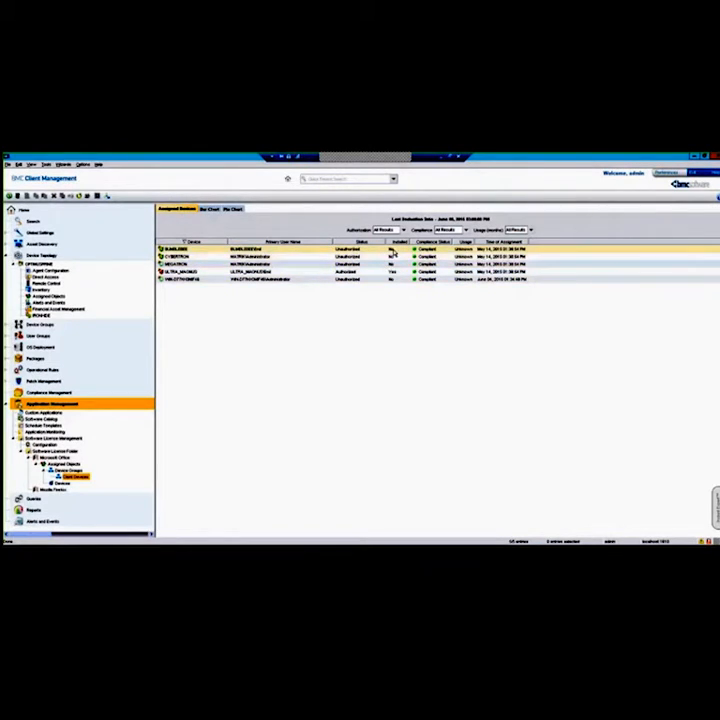
left_click(185, 272)
Change the license status of the MEGATRON device to Authorized and refresh the assigned devices list.
right_click(363, 265)
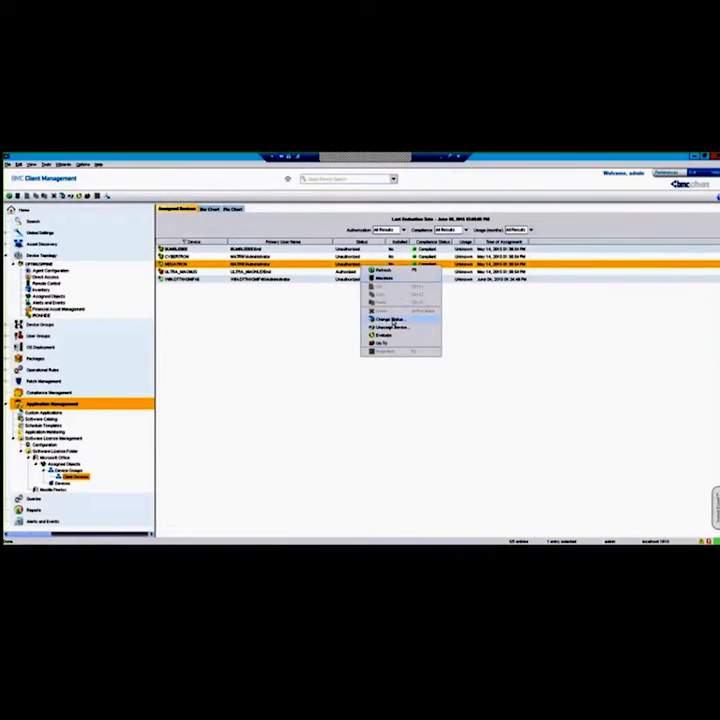
left_click(390, 319)
left_click(387, 375)
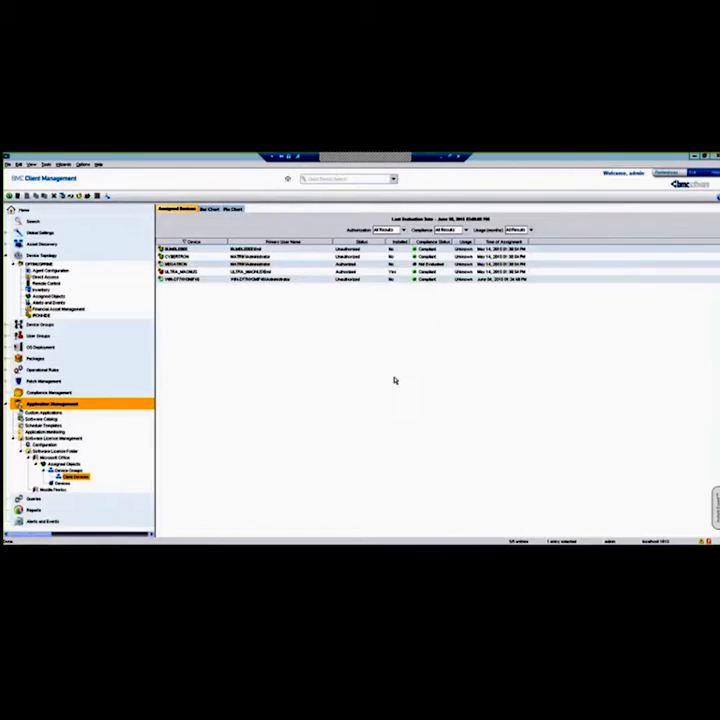
right_click(352, 311)
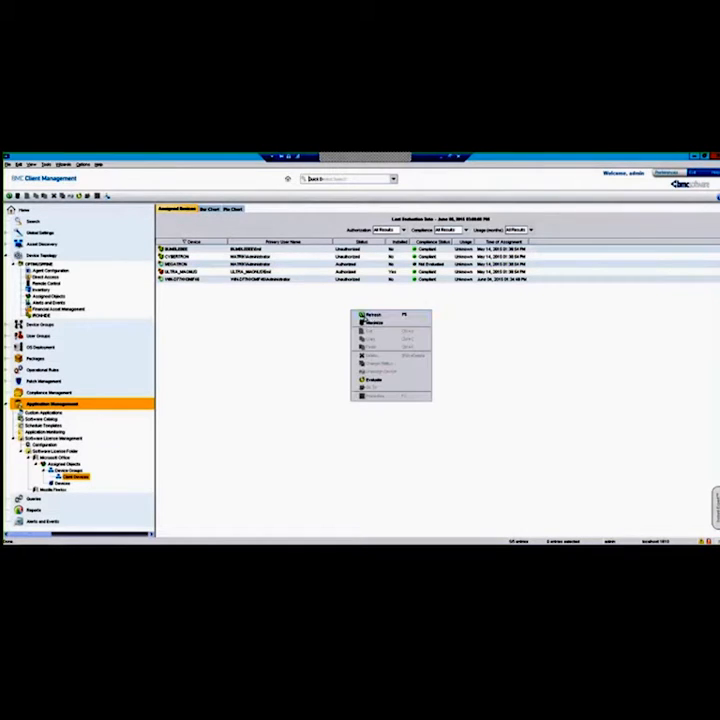
left_click(370, 316)
right_click(350, 314)
left_click(368, 318)
left_click(421, 263)
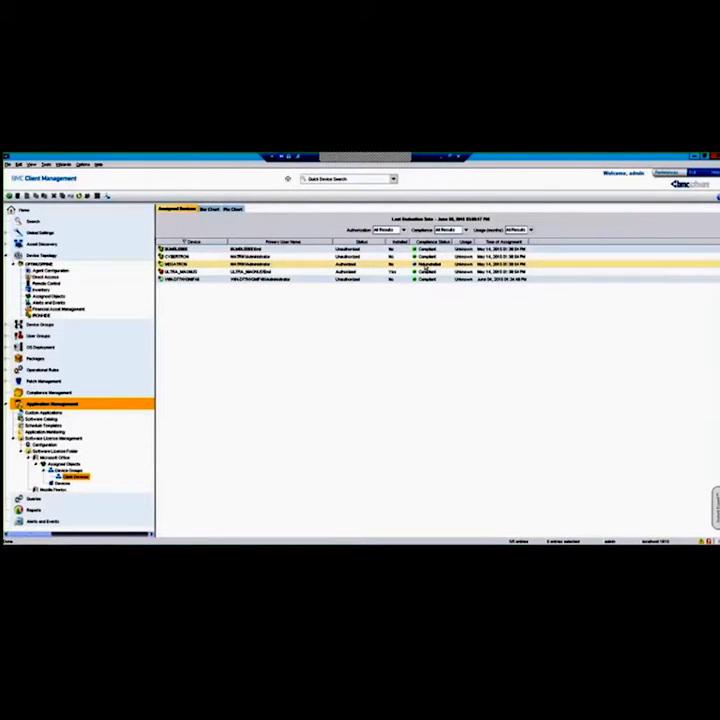
Change the license status of the CYBERTRON and BUMBLEBEE devices to Authorized and refresh the assigned devices list.
left_click(349, 257)
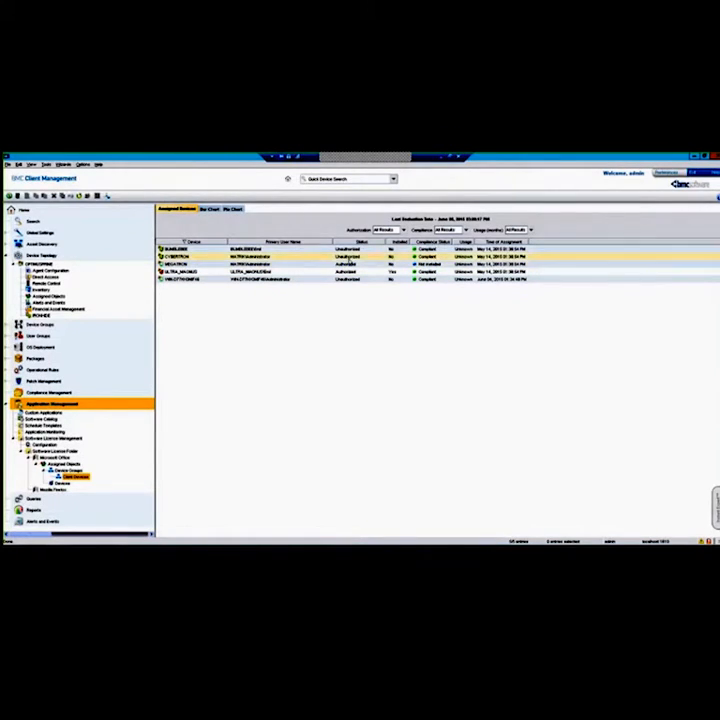
right_click(349, 258)
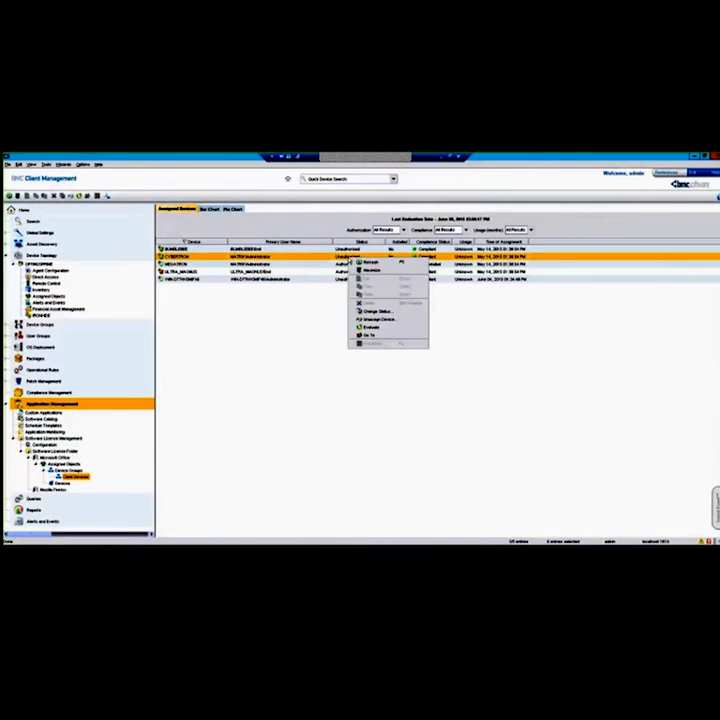
left_click(384, 313)
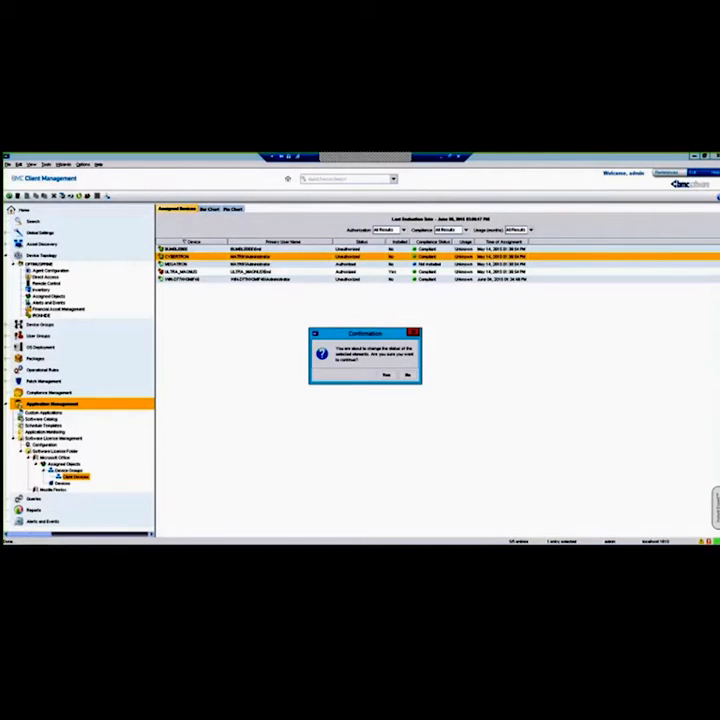
left_click(386, 375)
right_click(358, 253)
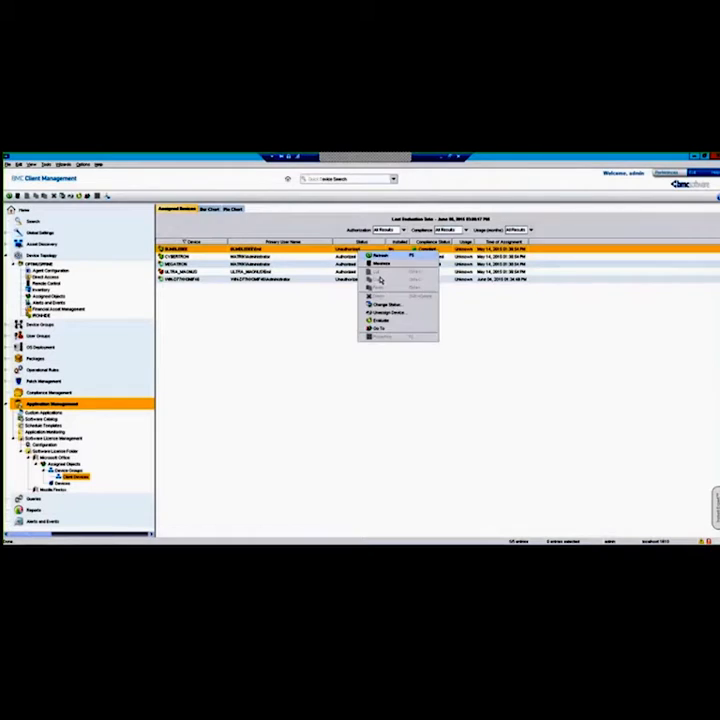
left_click(385, 308)
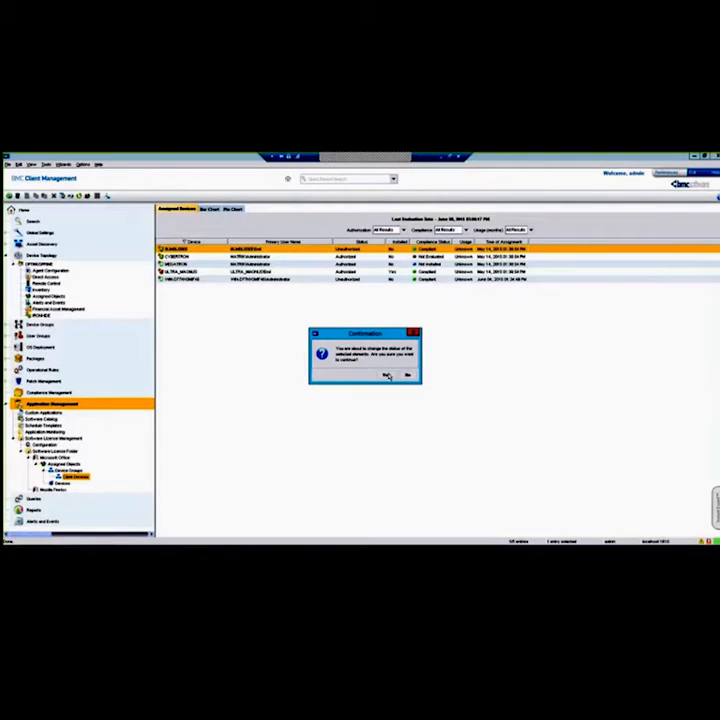
left_click(386, 374)
right_click(376, 341)
left_click(393, 349)
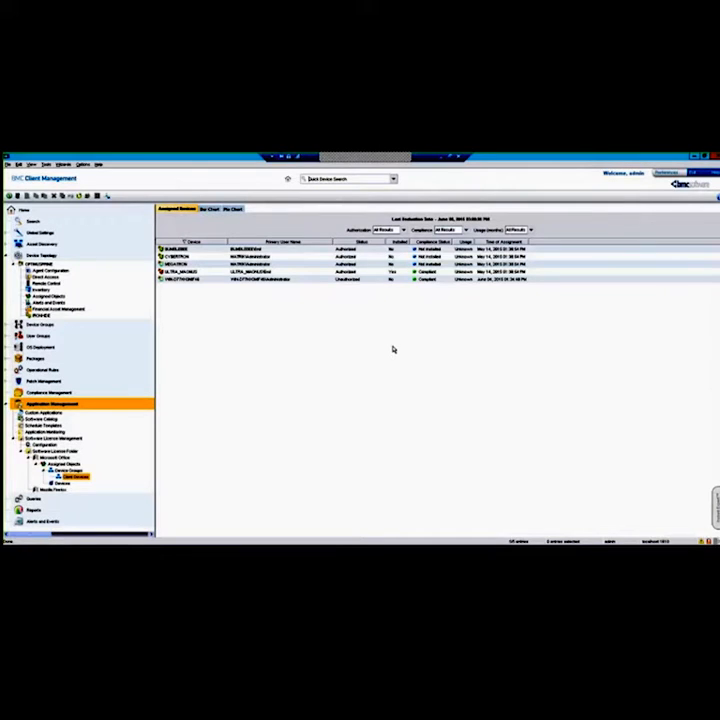
left_click(430, 258)
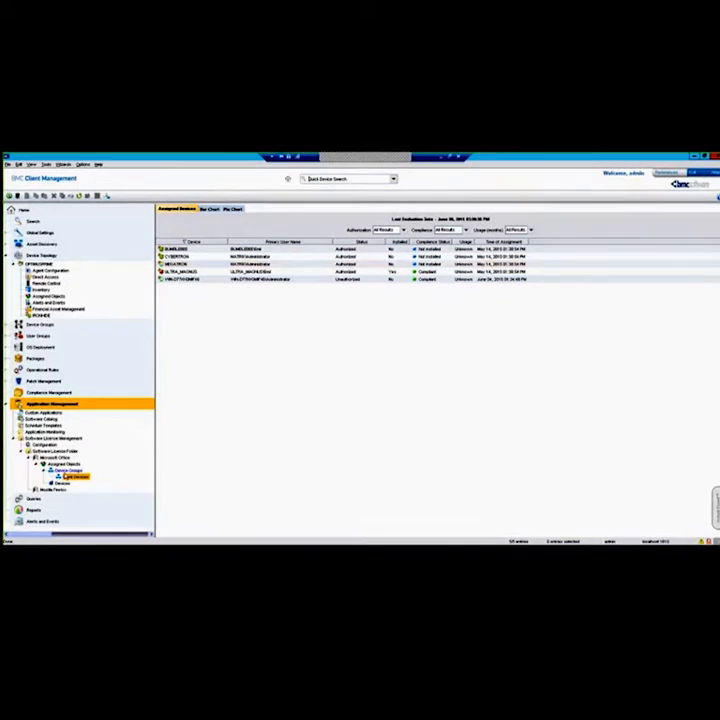
Return to the Microsoft Office license dashboard and refresh its charts.
left_click(55, 457)
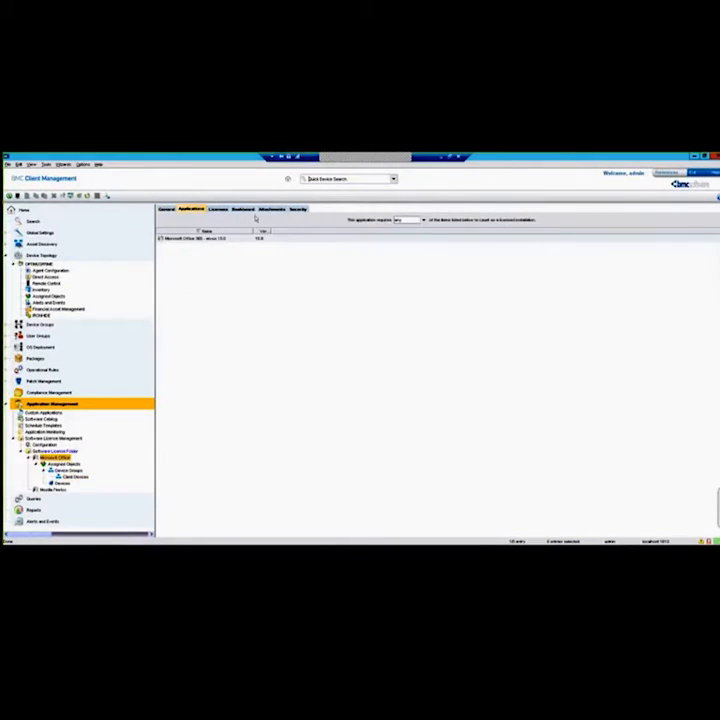
left_click(247, 210)
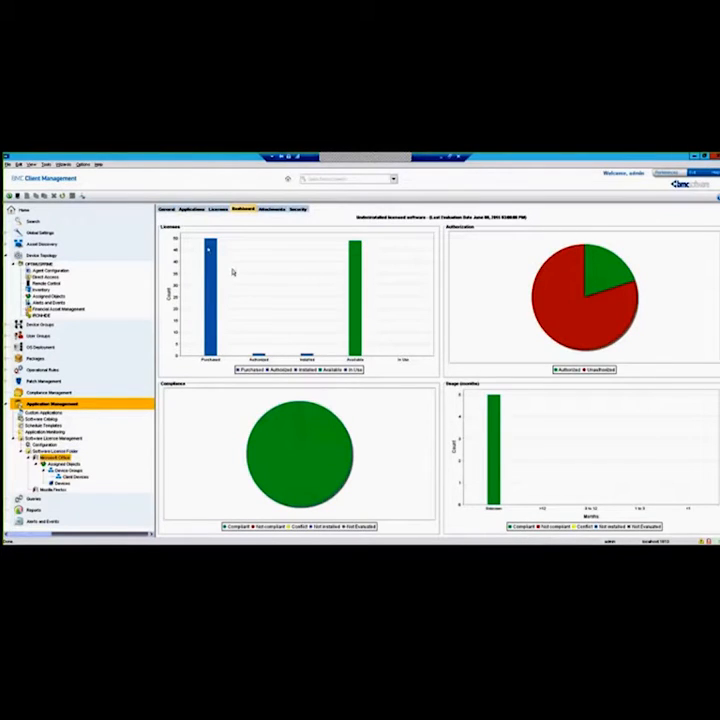
right_click(302, 321)
left_click(321, 323)
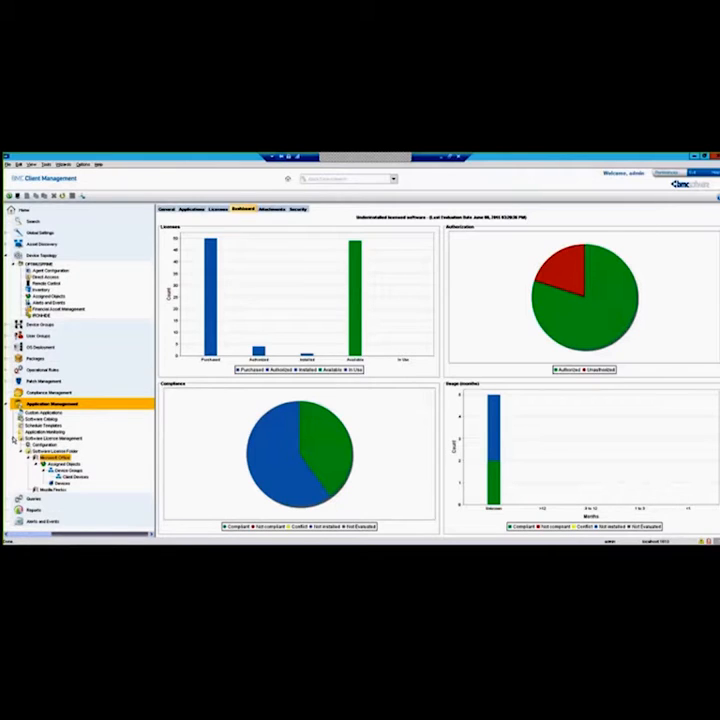
Review the Prohibited, Monitored and Protected Application types offered for a new application list in Application Monitoring, and discard the list.
left_click(40, 432)
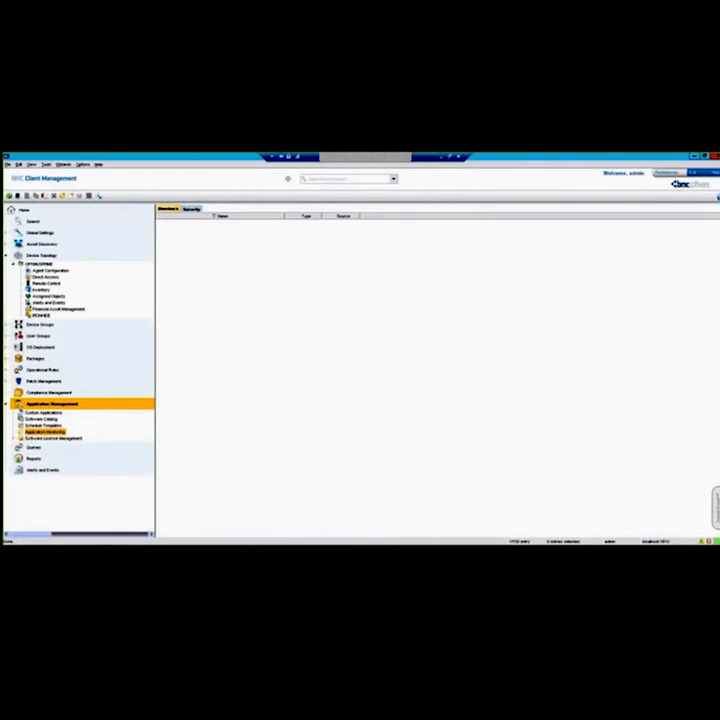
right_click(227, 272)
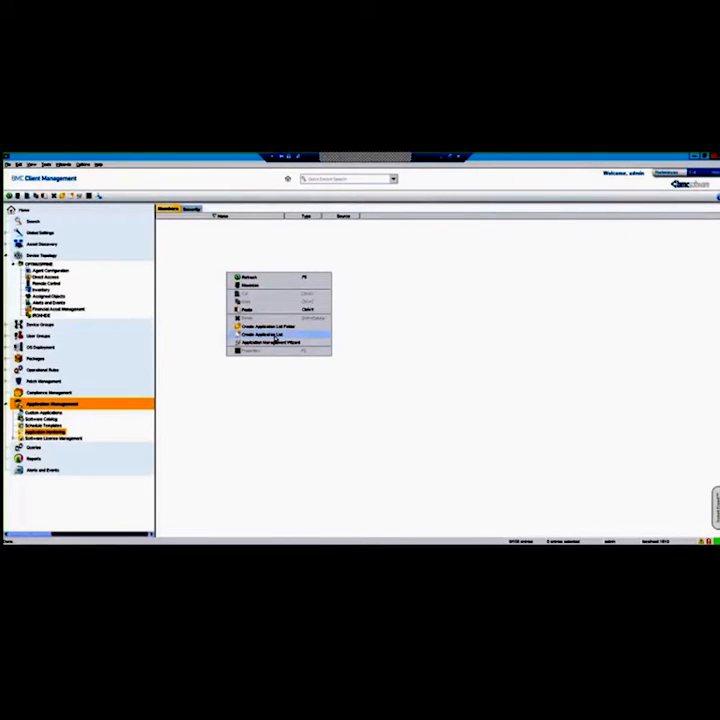
left_click(277, 336)
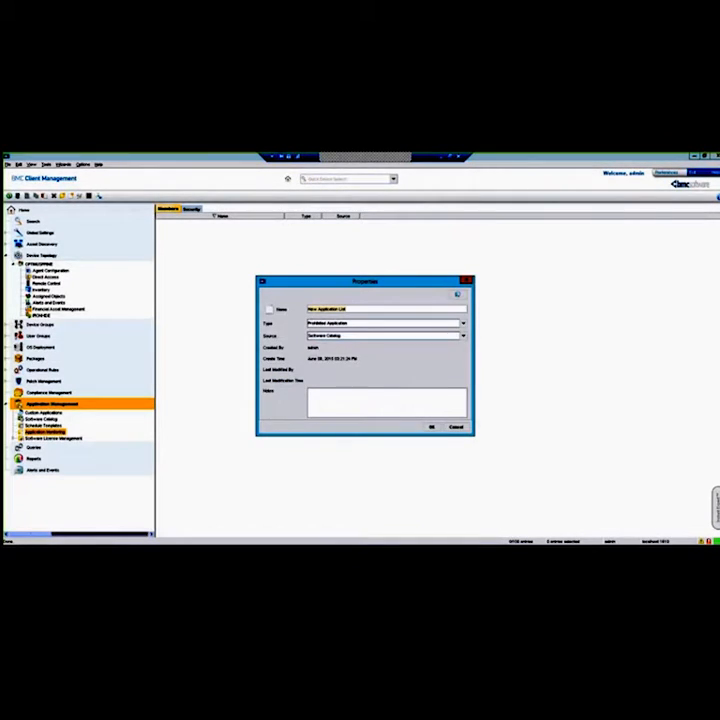
left_click(349, 326)
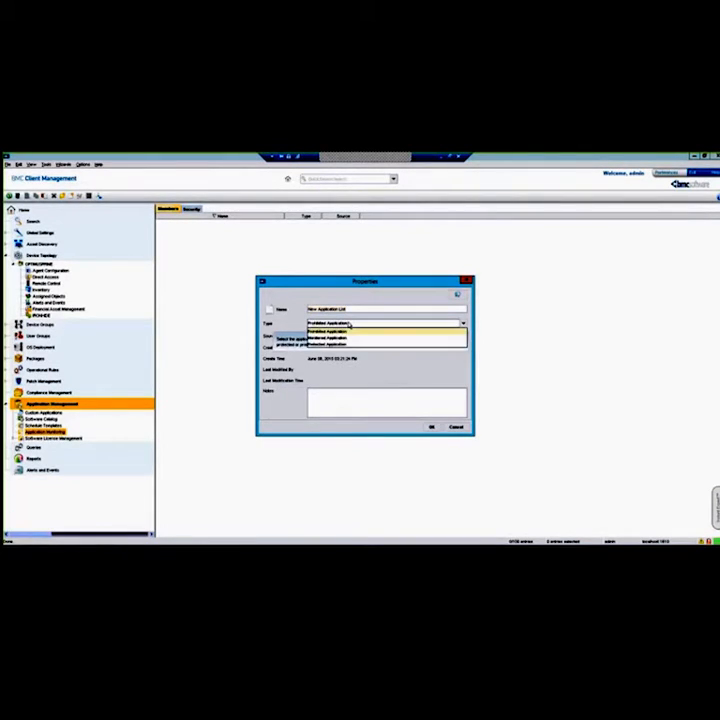
left_click(349, 325)
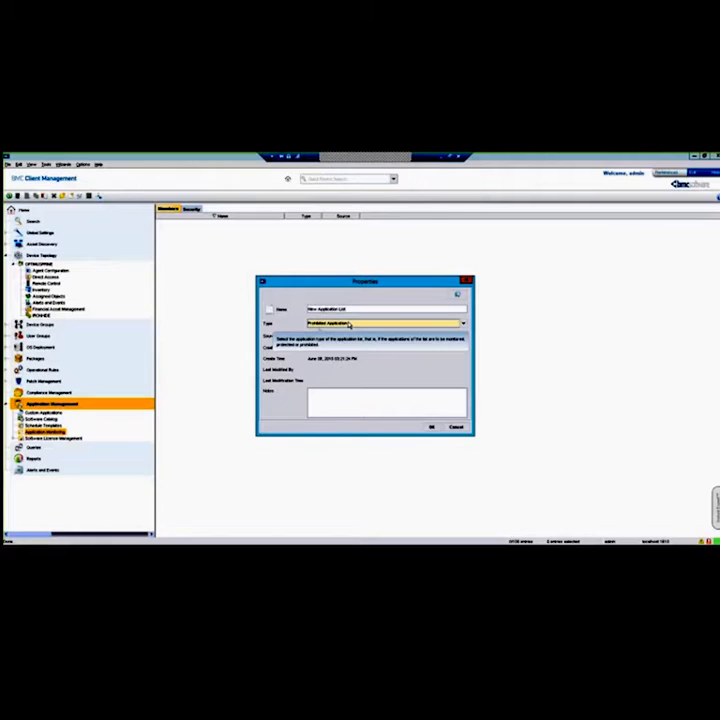
left_click(349, 326)
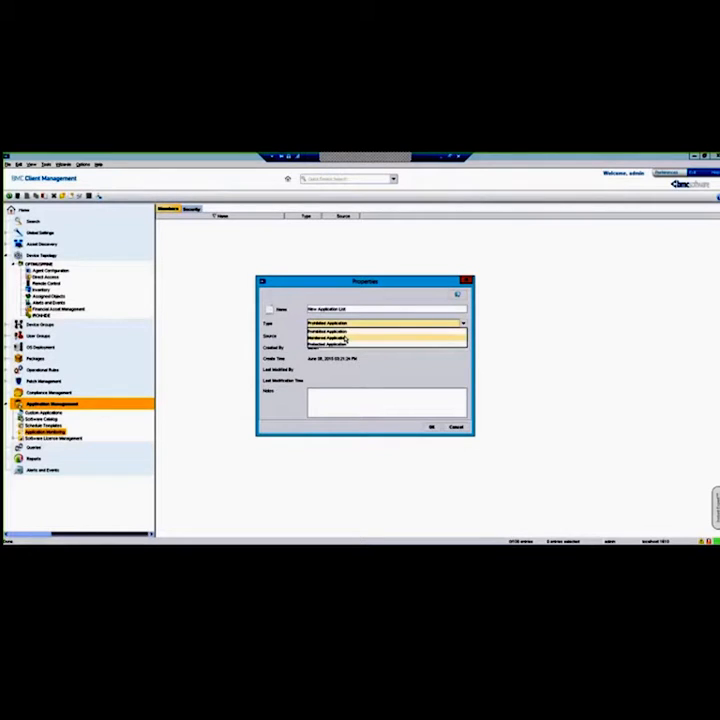
left_click(345, 338)
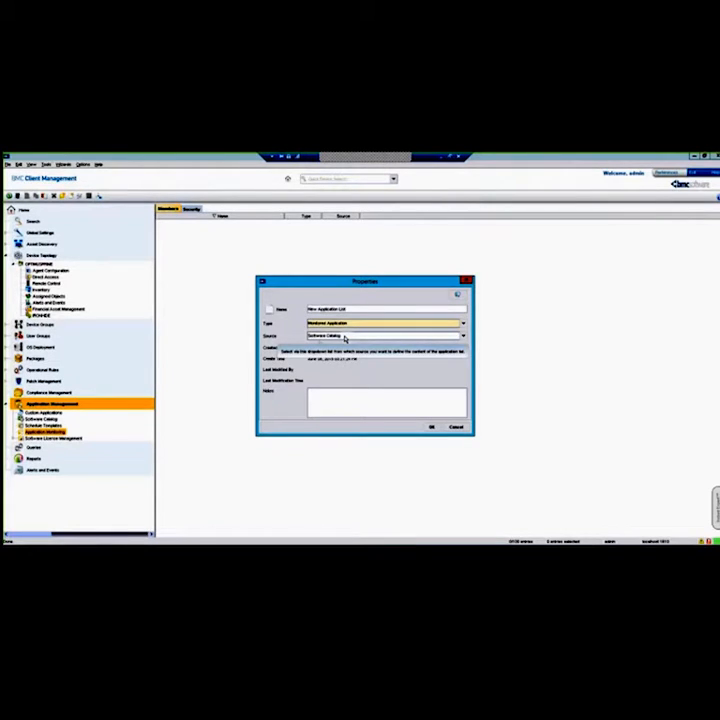
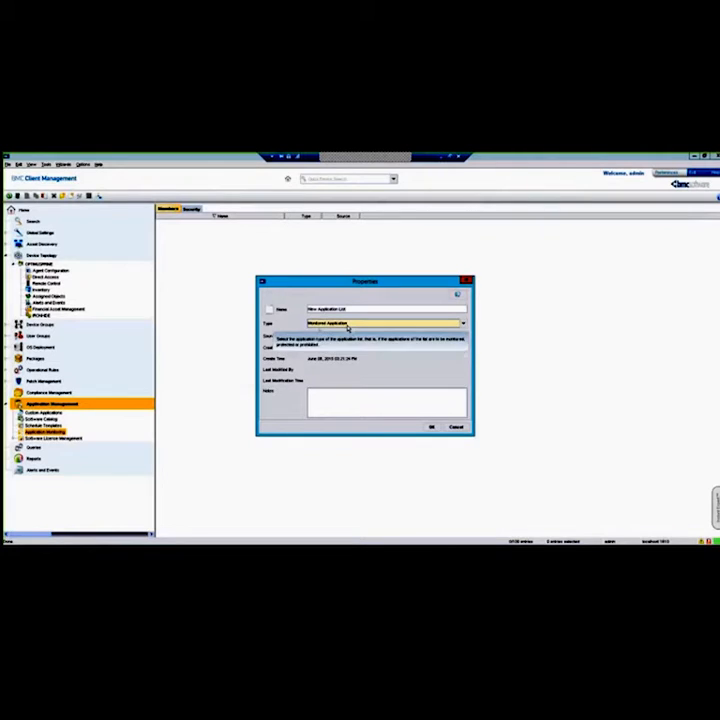
left_click(347, 326)
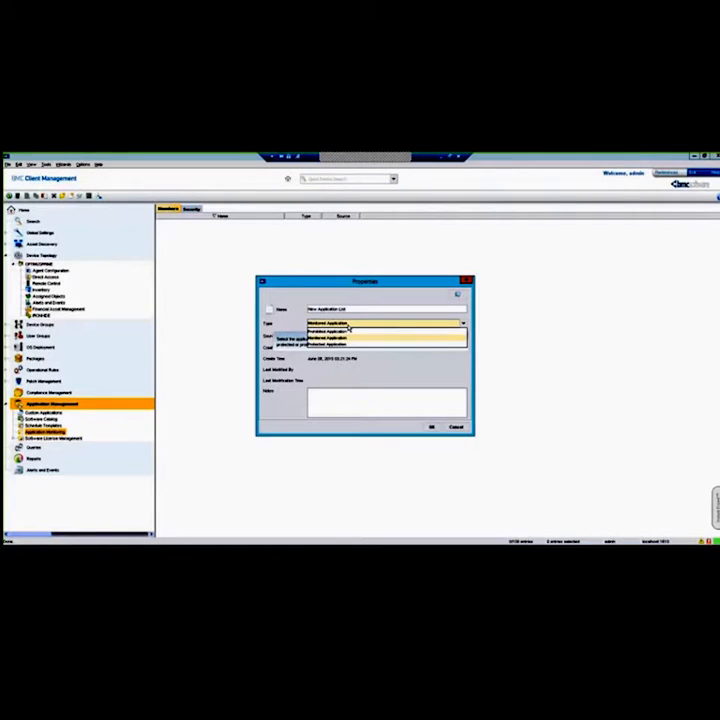
left_click(344, 344)
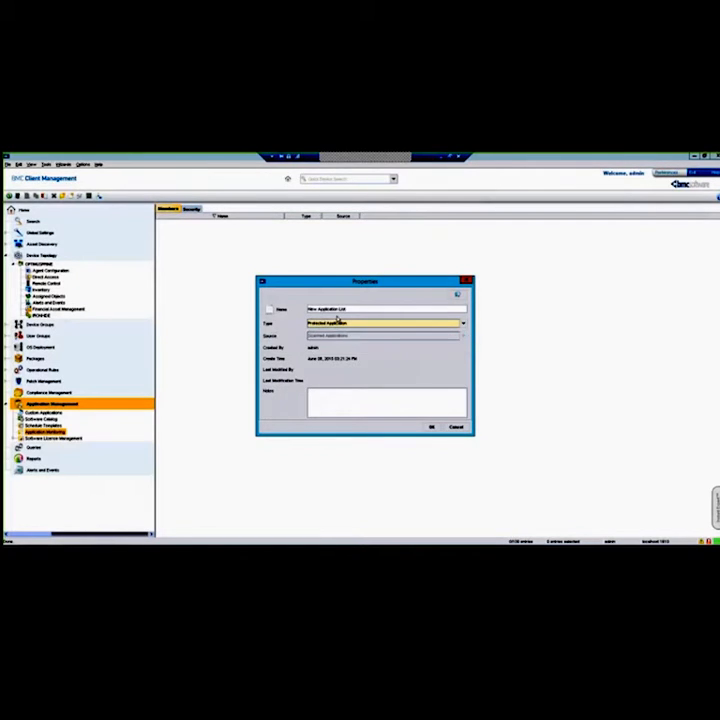
left_click(458, 428)
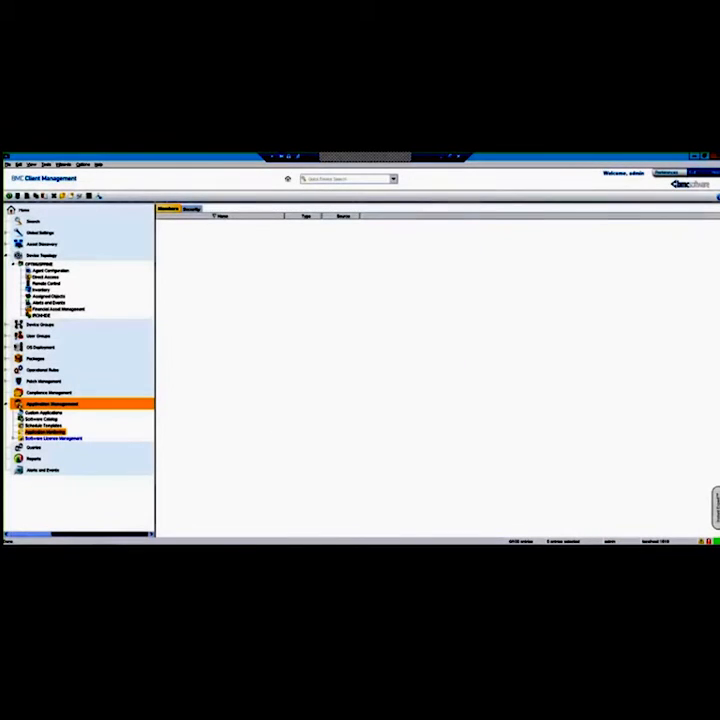
Look through the Custom Compliance and SCAP Compliance areas of Compliance Management and expand the Out of the Box folder.
left_click(50, 392)
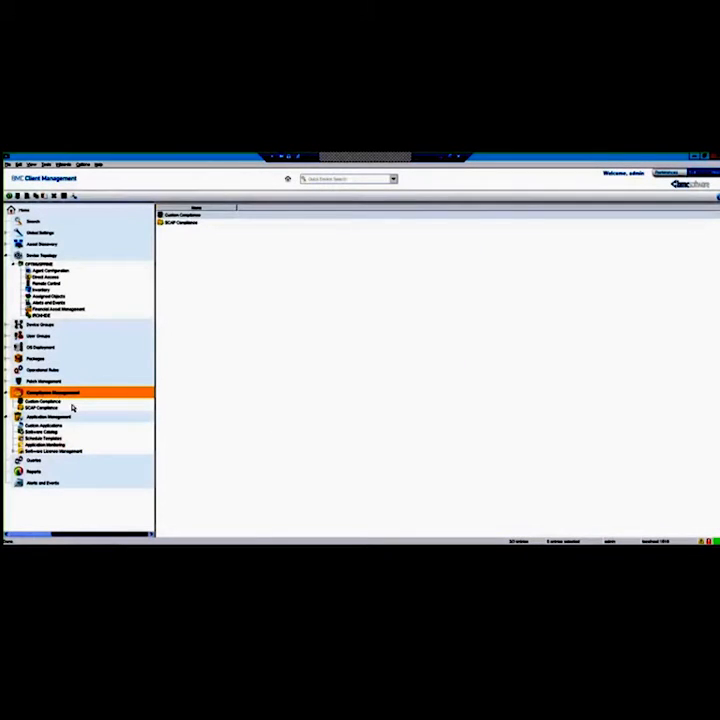
left_click(70, 402)
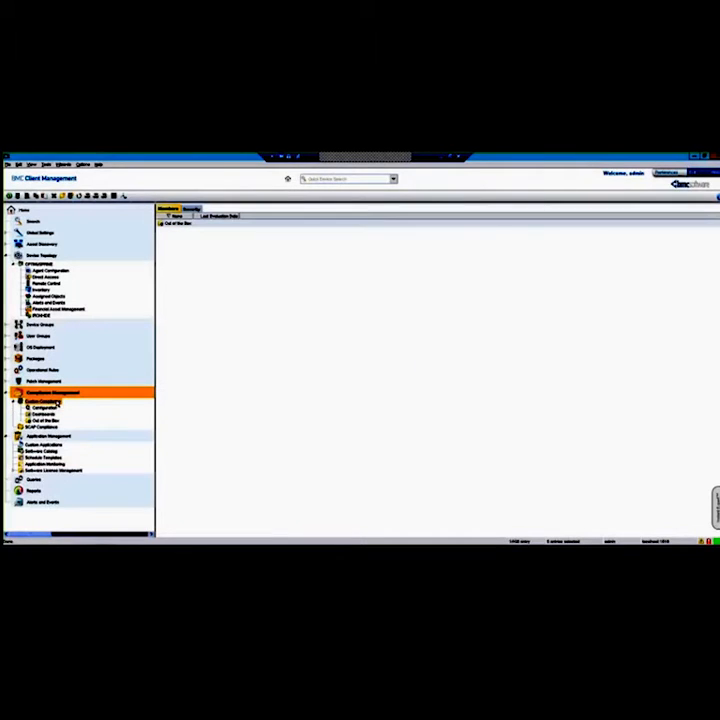
left_click(77, 427)
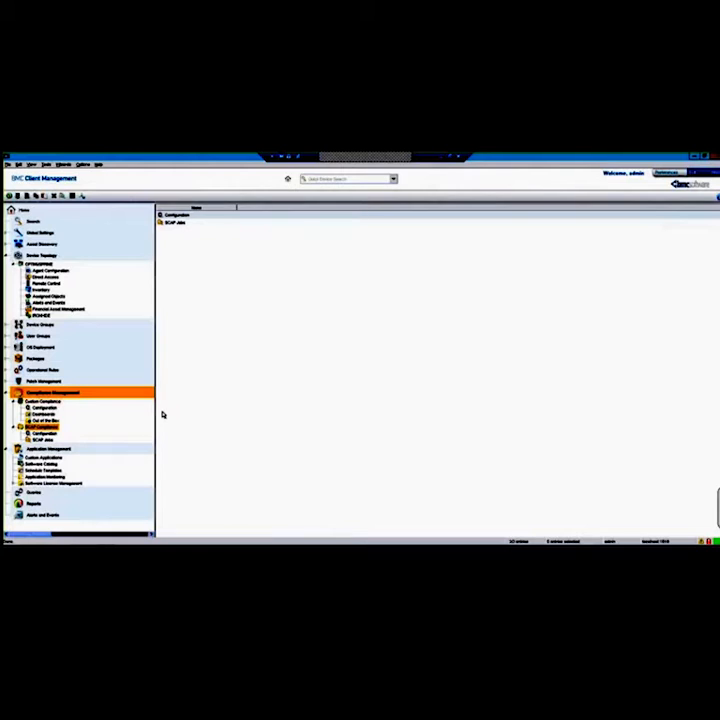
left_click(45, 401)
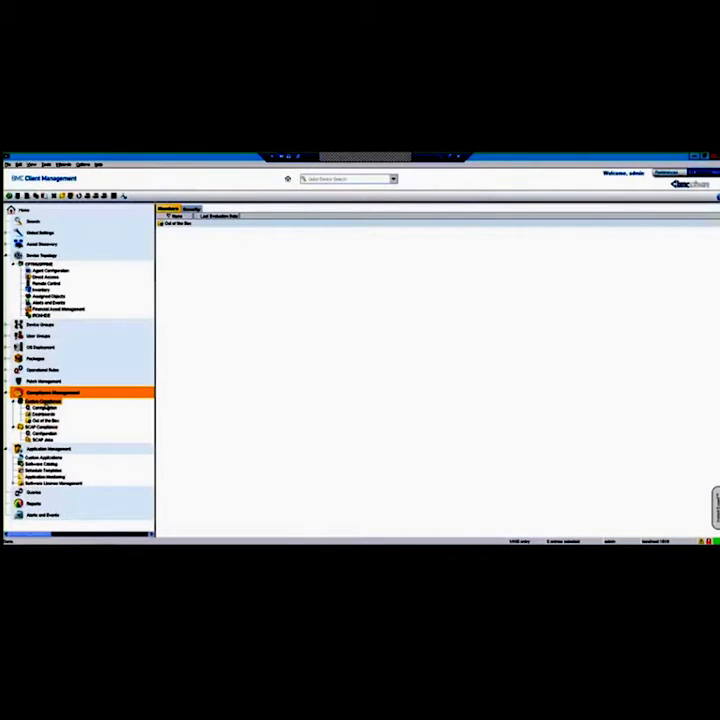
left_click(44, 420)
left_click(21, 421)
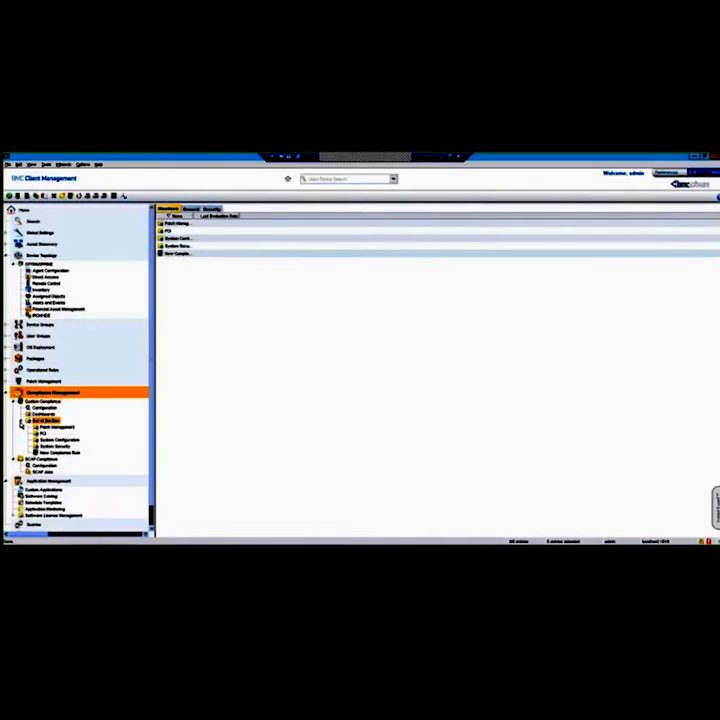
Examine the out-of-the-box rules for System Security, System Configuration and Patch Management, including the No Important or Critical Patch Missing rule.
left_click(56, 446)
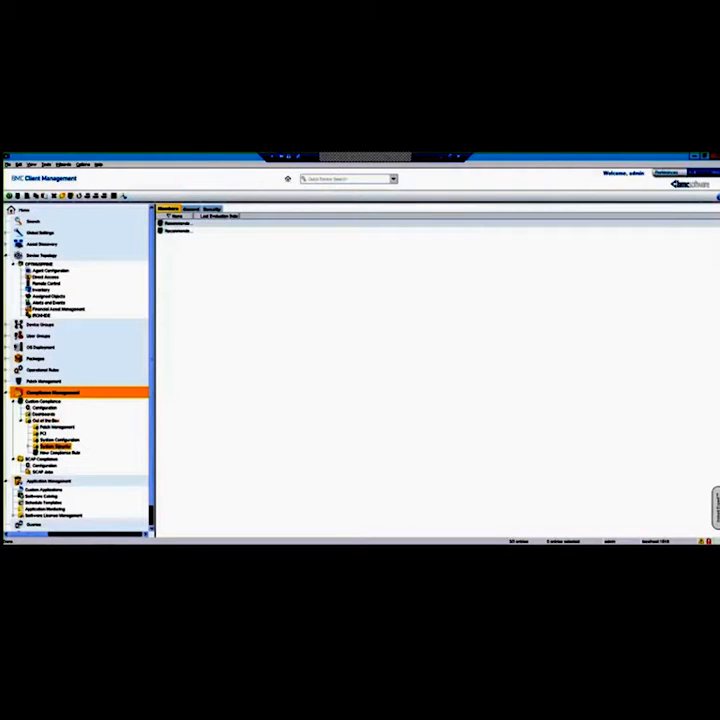
left_click(30, 446)
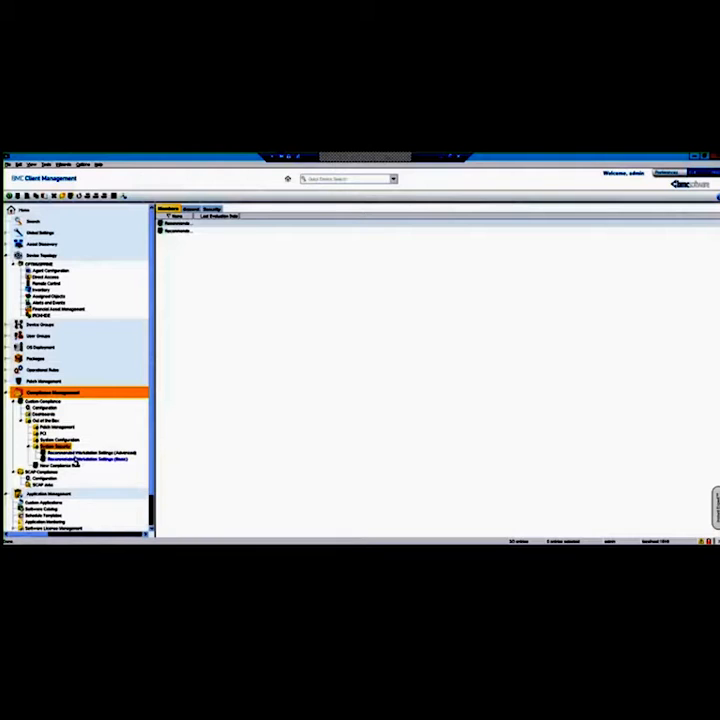
double_click(52, 440)
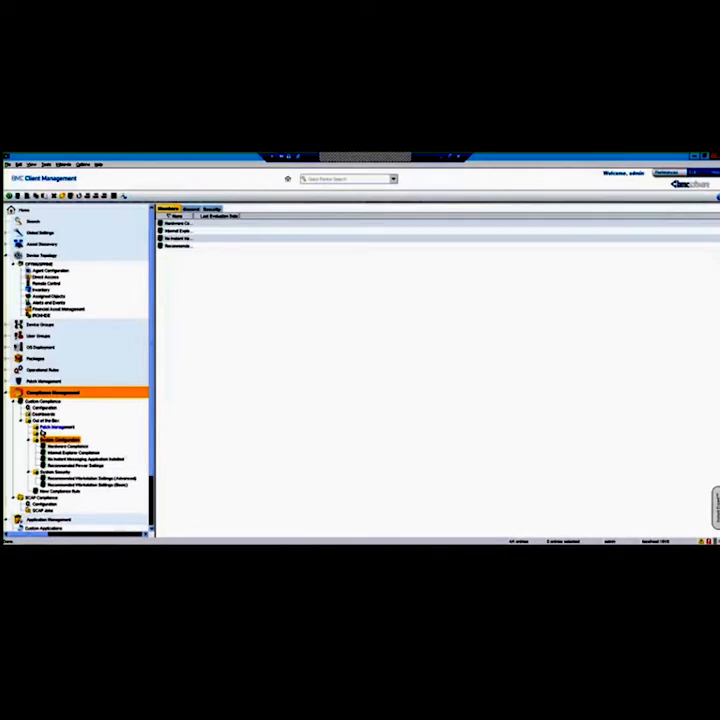
left_click(56, 427)
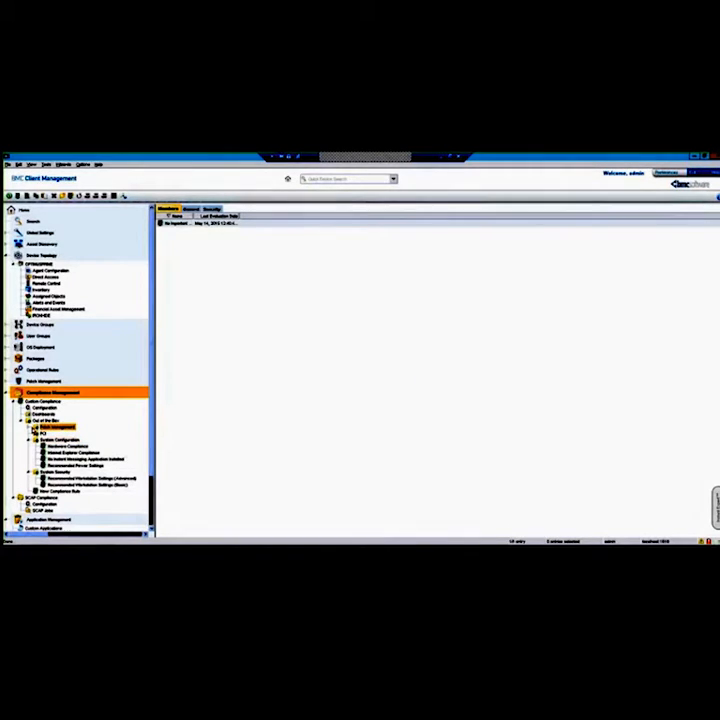
left_click(29, 427)
double_click(67, 434)
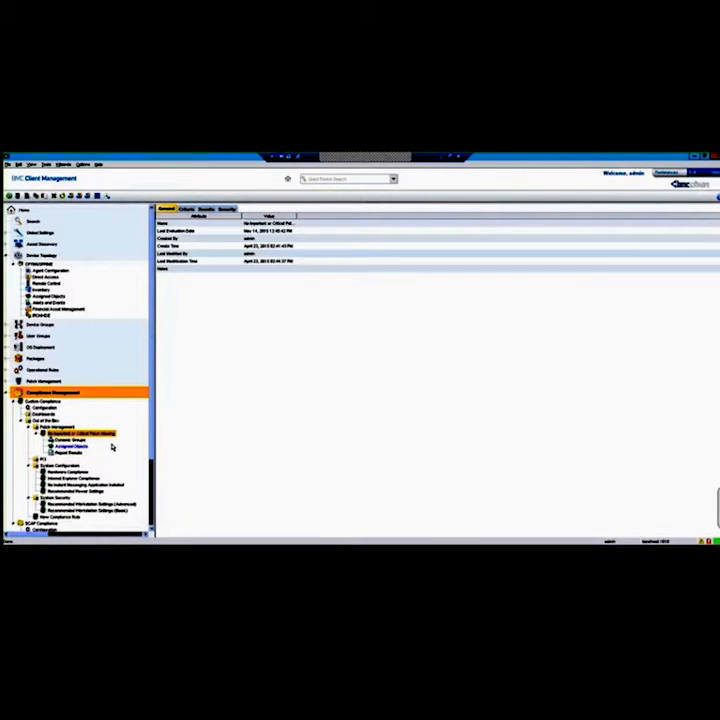
left_click(38, 436)
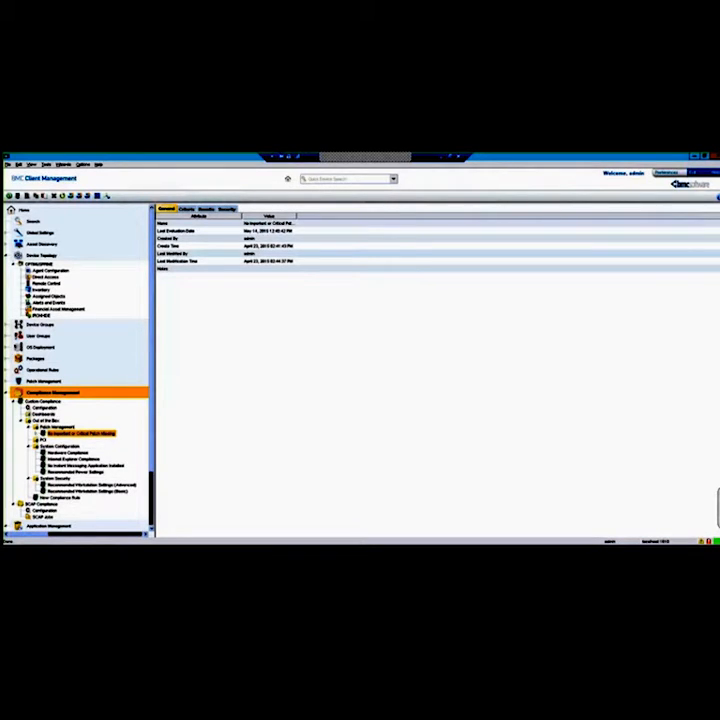
Explore the criteria classes available for New Compliance Rule, including Security Settings Inventory and Security Product Management, and discard the new criteria group.
double_click(60, 497)
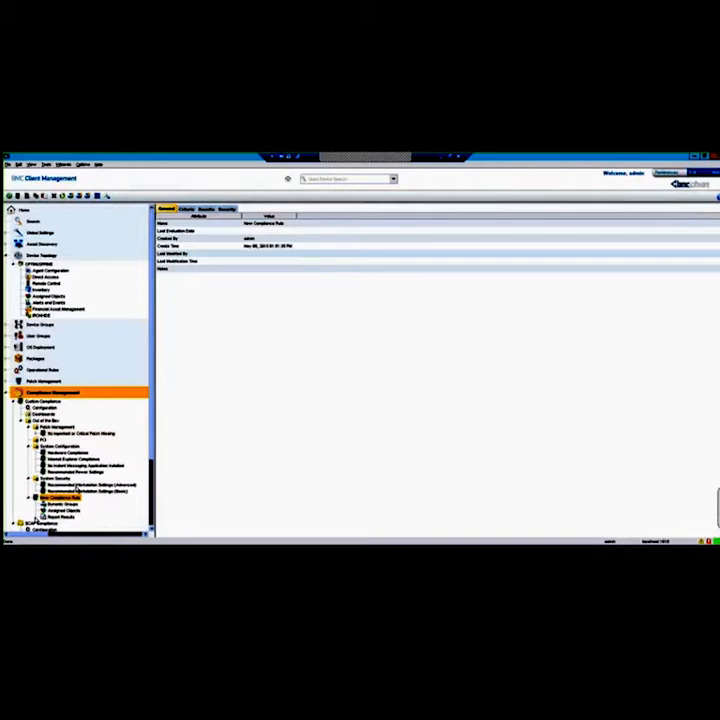
left_click(187, 210)
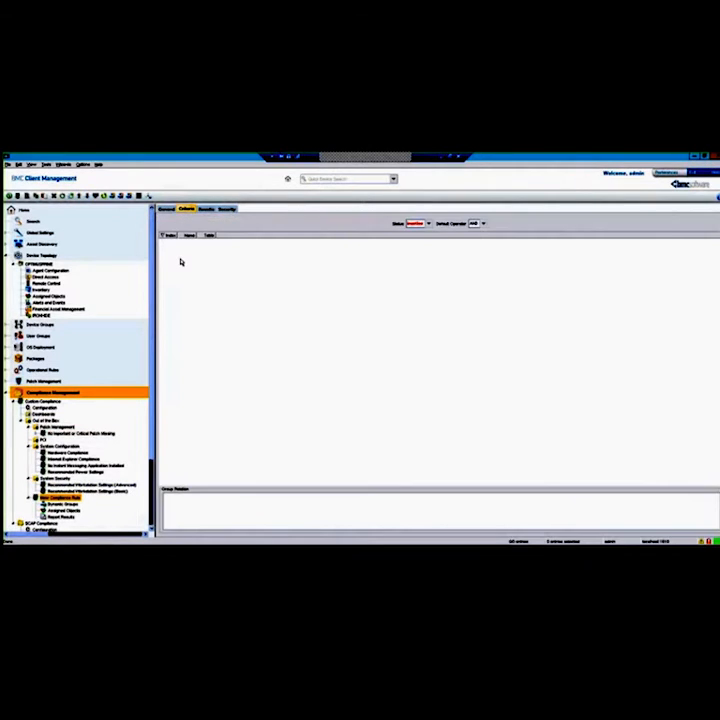
right_click(182, 261)
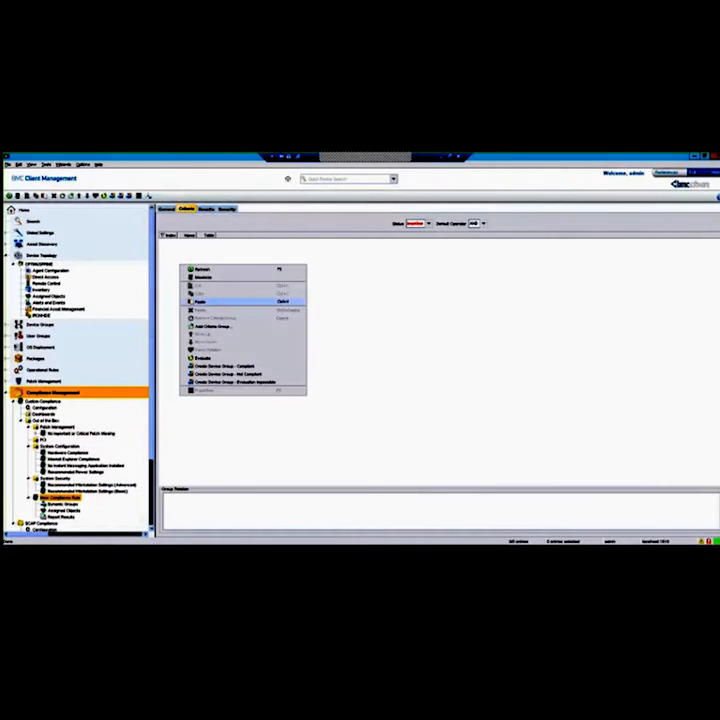
left_click(215, 327)
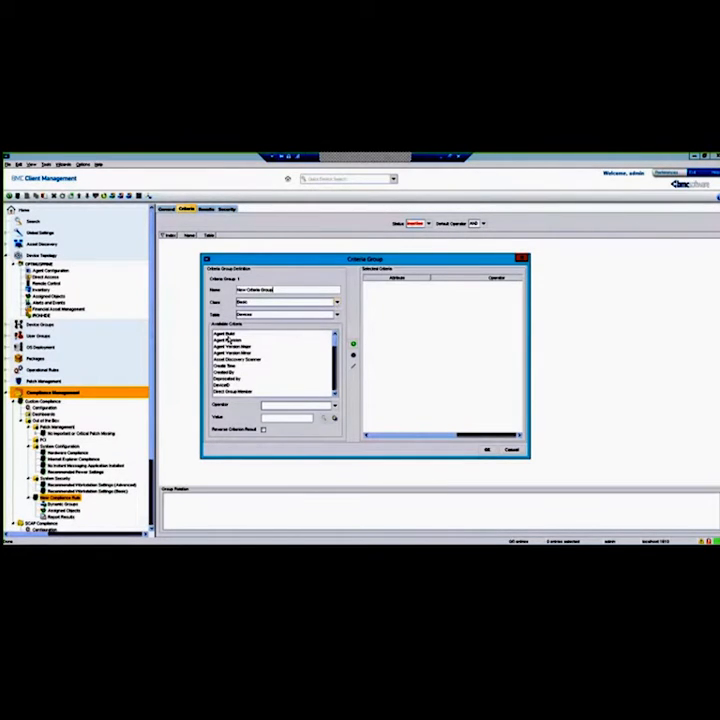
left_click(337, 302)
left_click(337, 303)
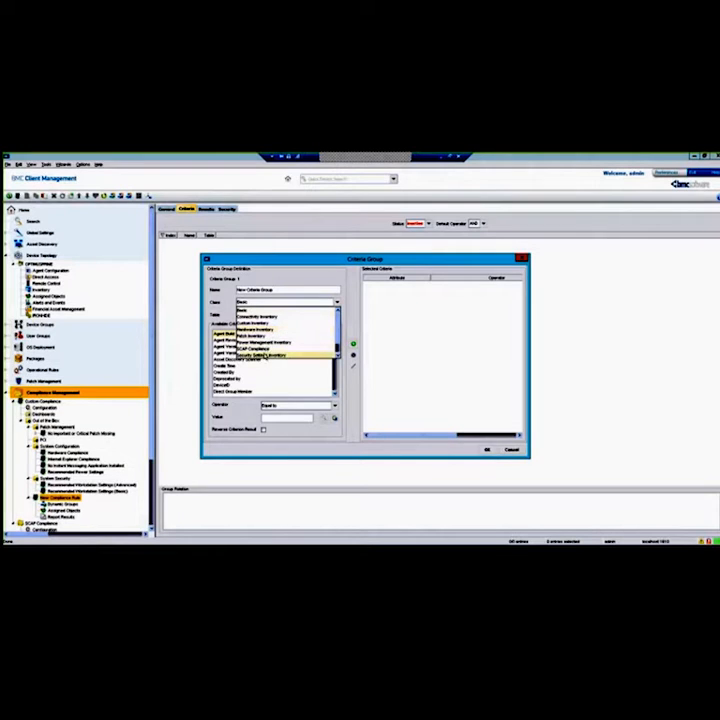
left_click(264, 355)
left_click(337, 302)
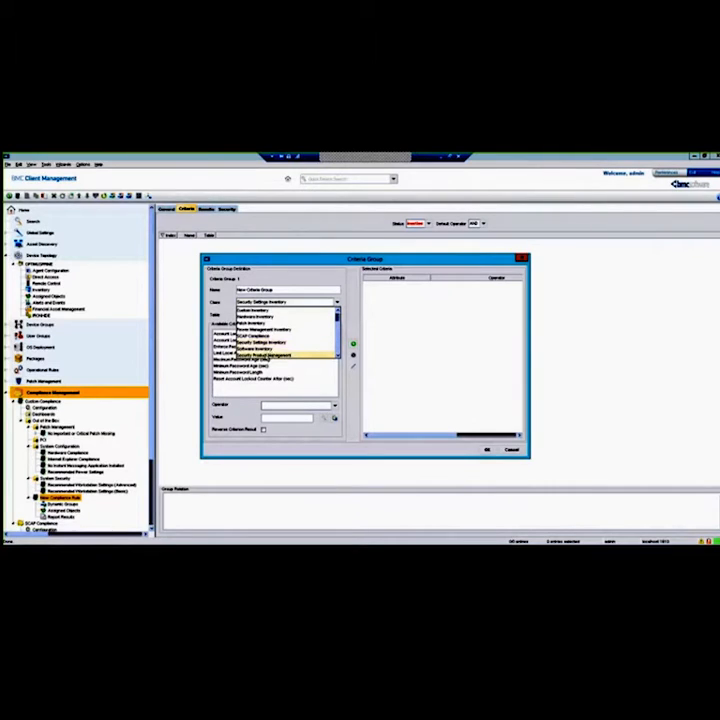
left_click(265, 355)
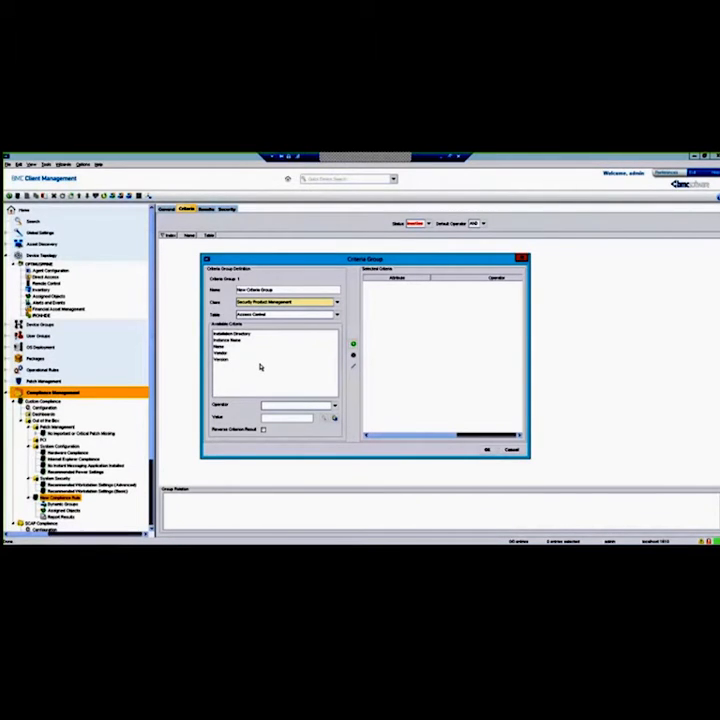
left_click(514, 451)
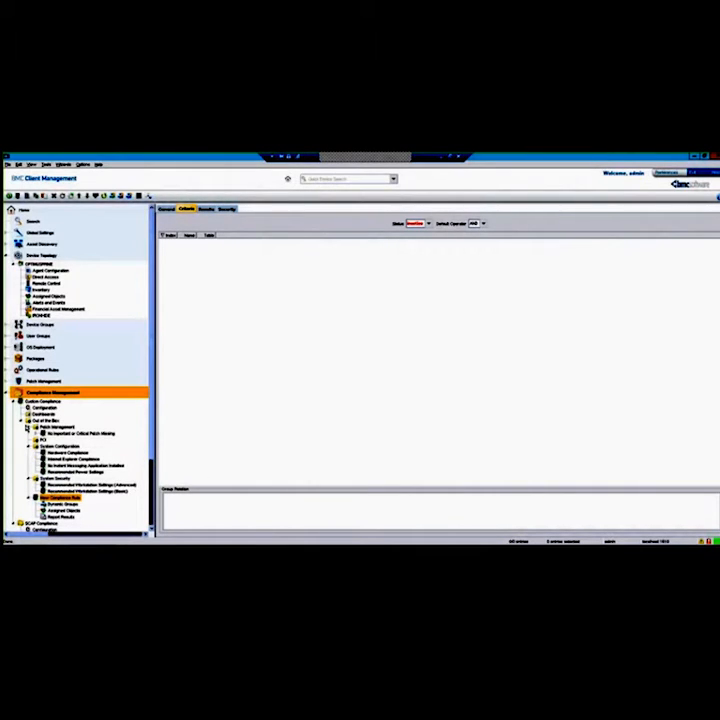
Collapse the Out of the Box folder and examine the Windows 2012 DC and MS STIG packages in the SCAP Compliance configuration.
left_click(20, 421)
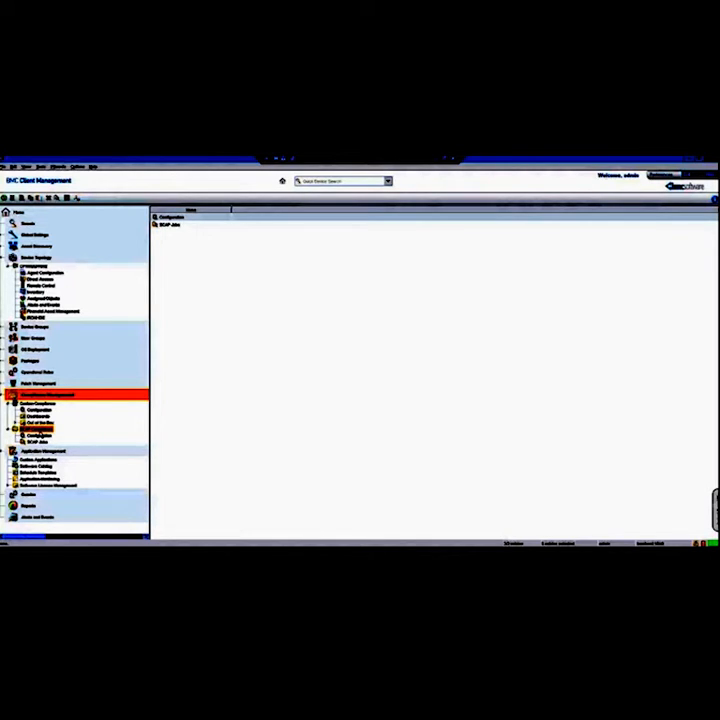
left_click(39, 435)
left_click(45, 441)
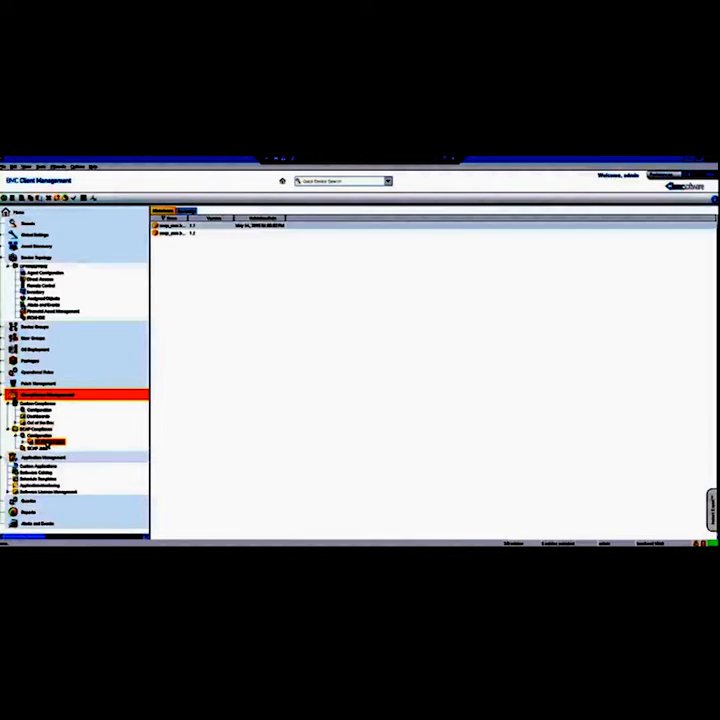
left_click_drag(188, 218, 301, 218)
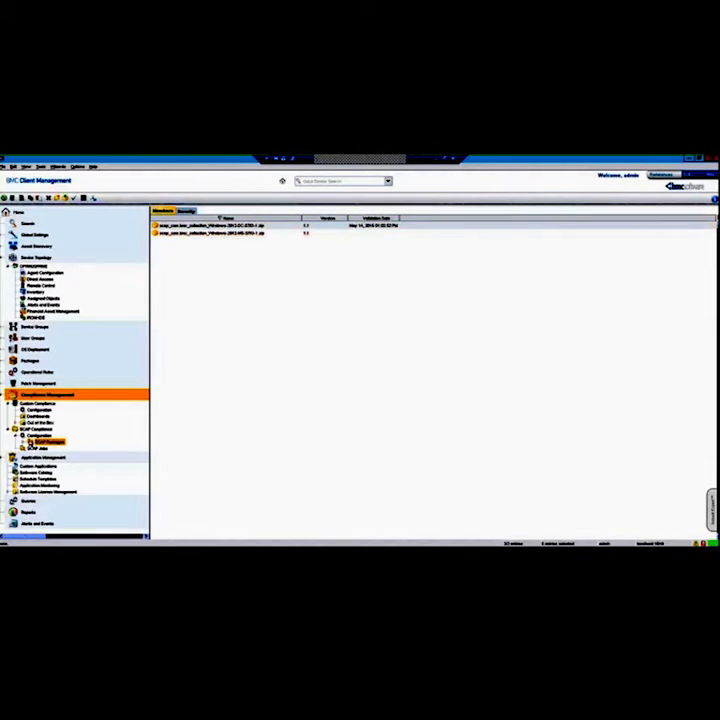
left_click(23, 443)
left_click(54, 449)
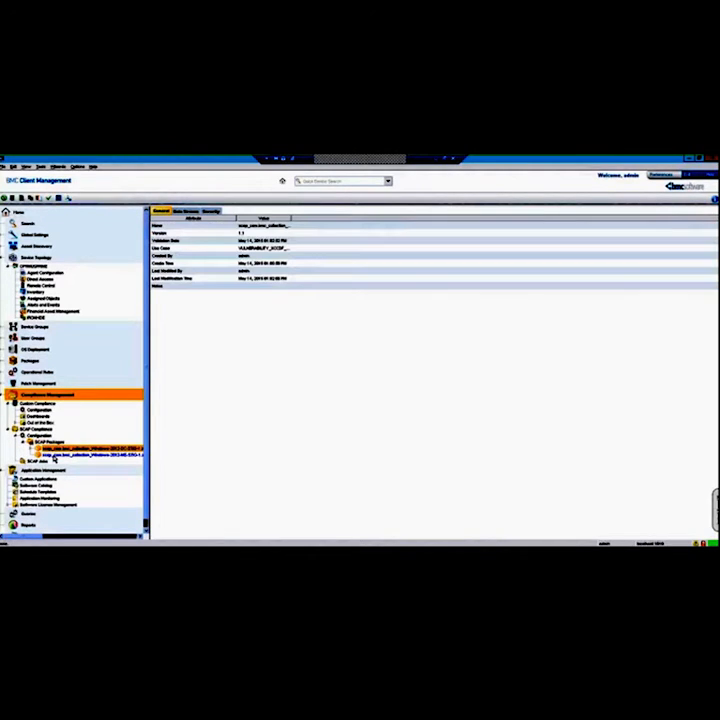
double_click(49, 456)
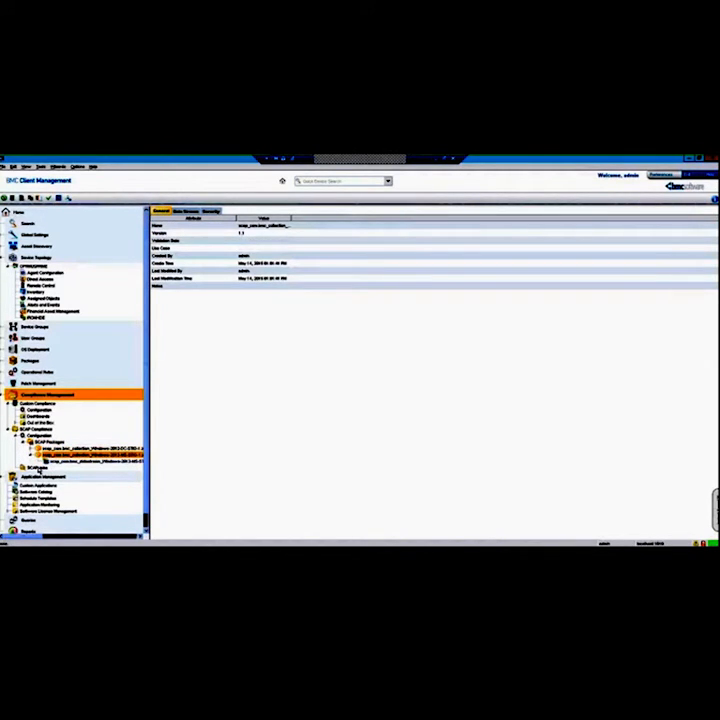
Open the Windows 2012 SCAP Job under SCAP Jobs and examine its package, schedule and assigned device.
double_click(38, 468)
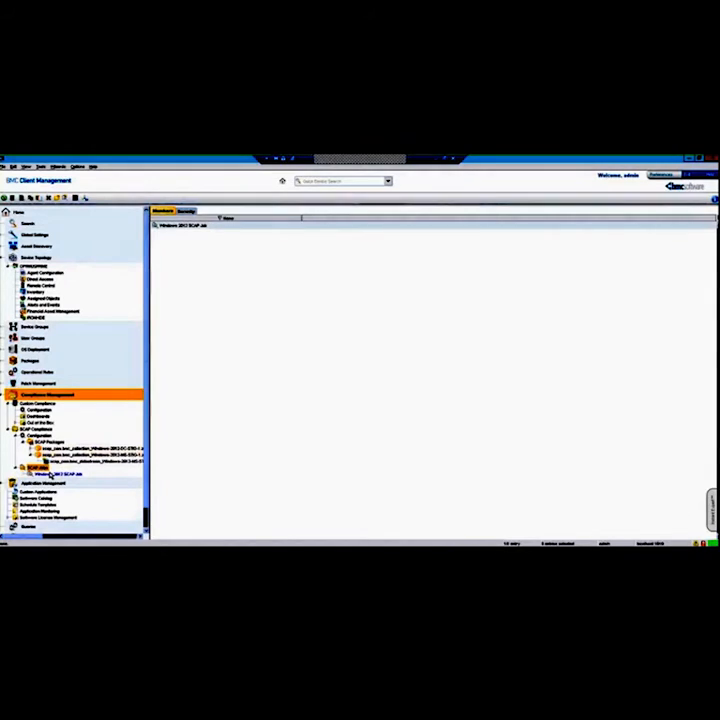
left_click(55, 474)
left_click(188, 365)
left_click(191, 367)
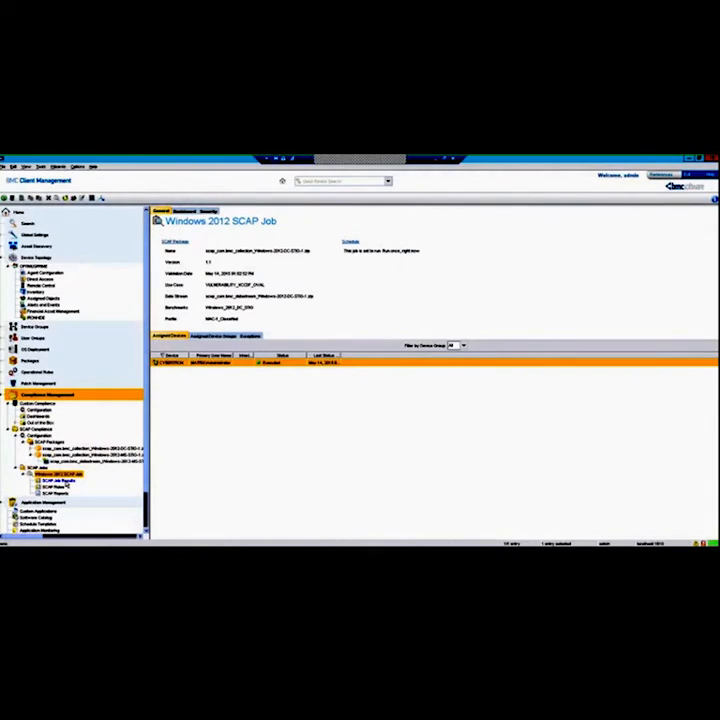
Examine the pass and fail status of the SCAP rules in the job results for CYBERTRON, narrowing the Status column.
left_click(60, 481)
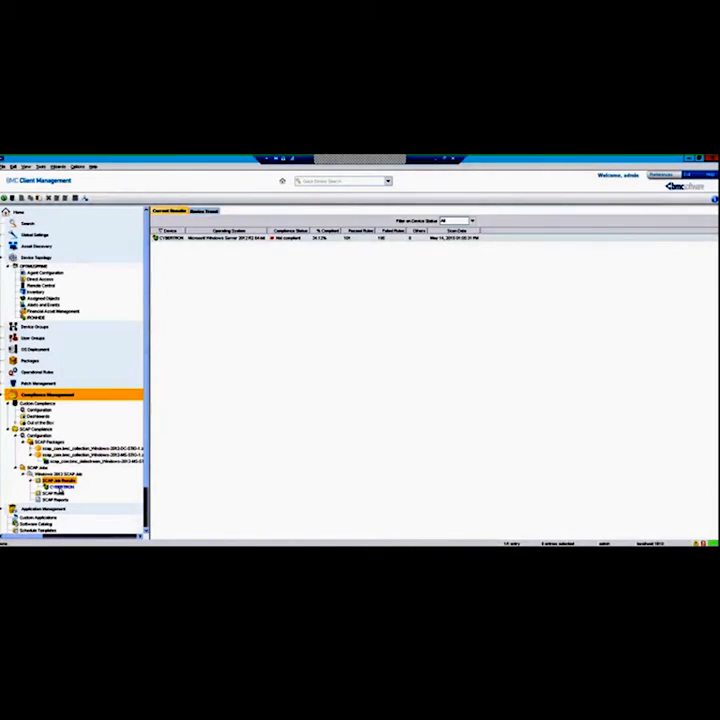
left_click(62, 487)
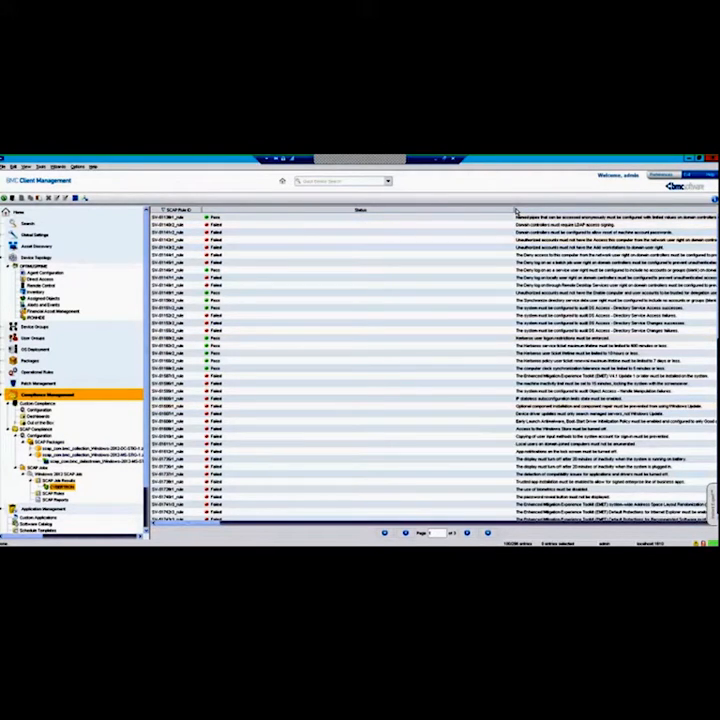
left_click_drag(513, 209, 234, 218)
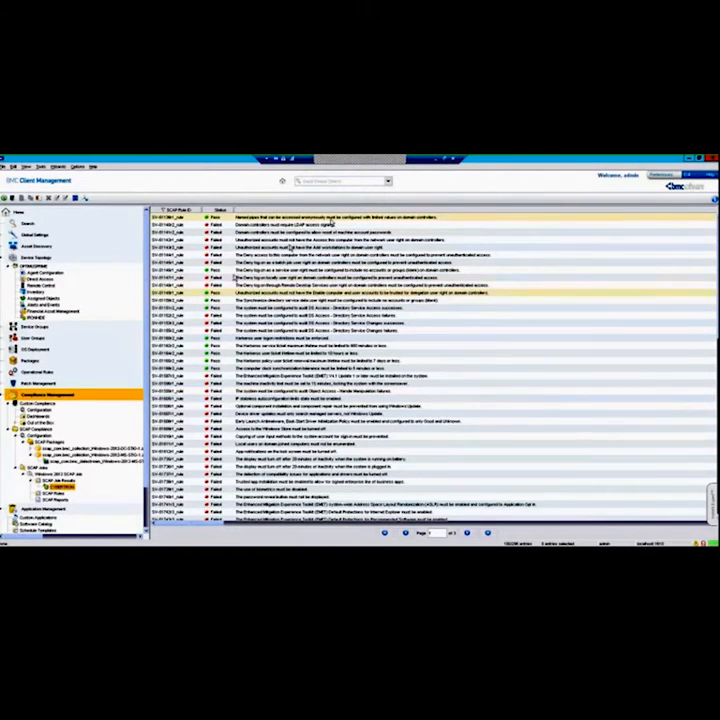
left_click(330, 240)
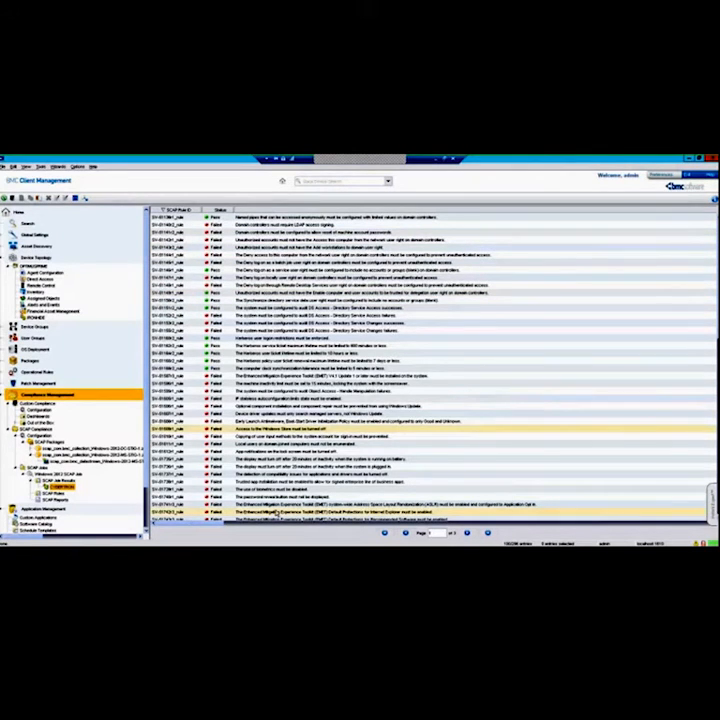
scroll(295, 505, "down", 6)
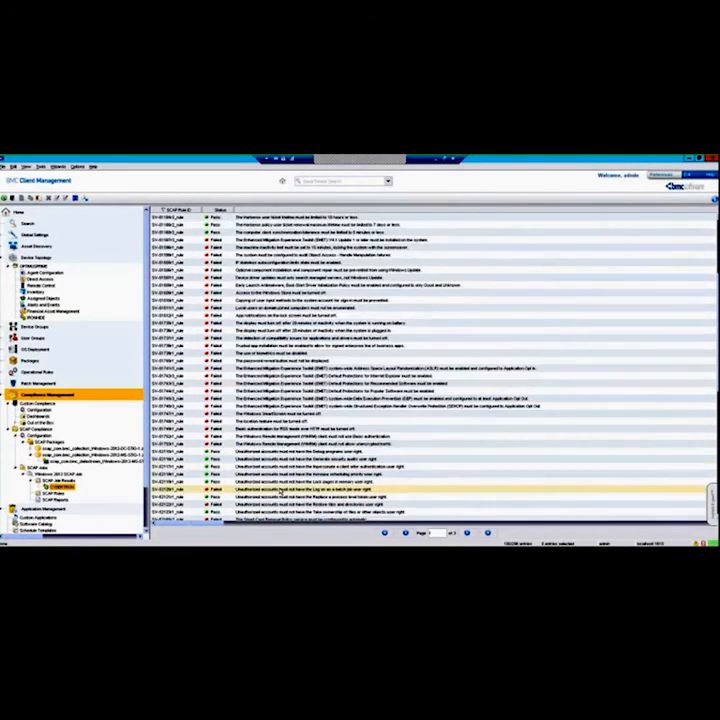
scroll(265, 400, "down", 9)
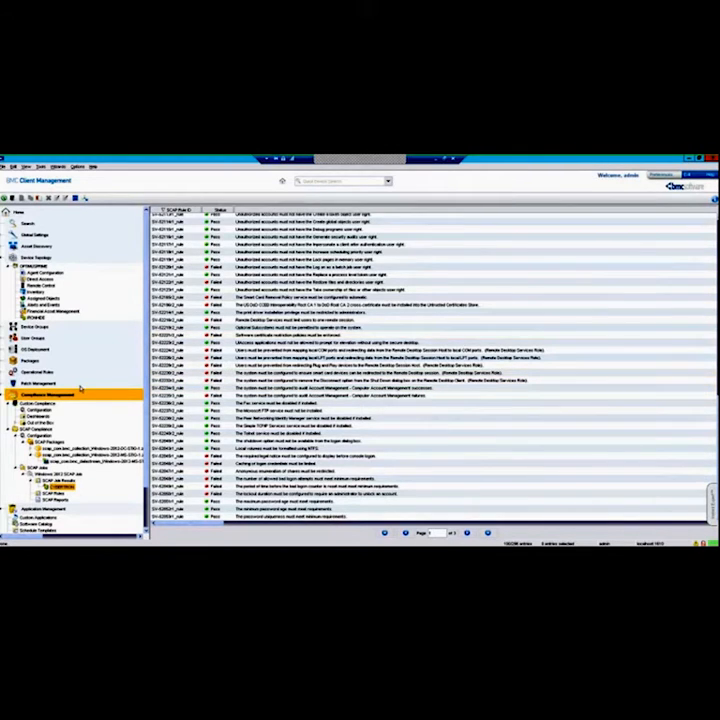
Collapse the Custom Compliance, SCAP Compliance and Application Management branches along with the Compliance Management node.
double_click(27, 396)
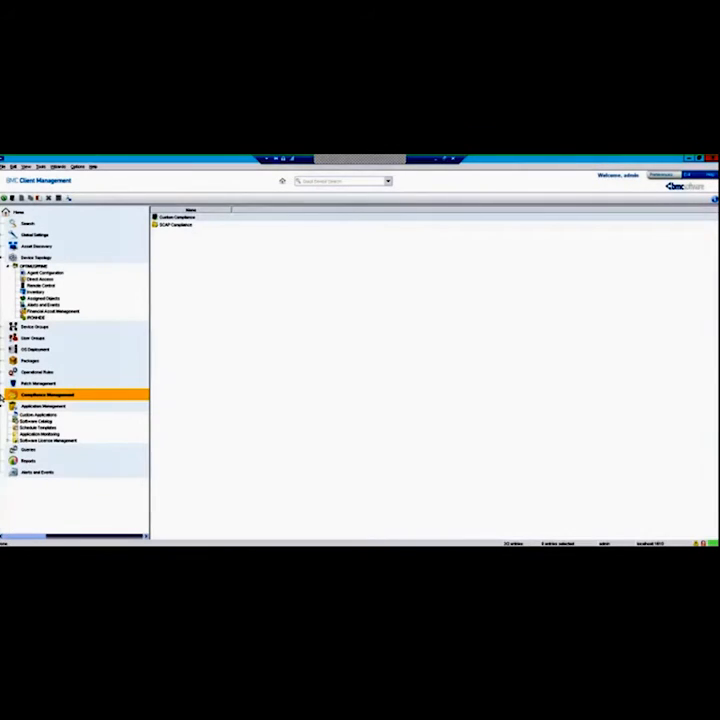
left_click(9, 396)
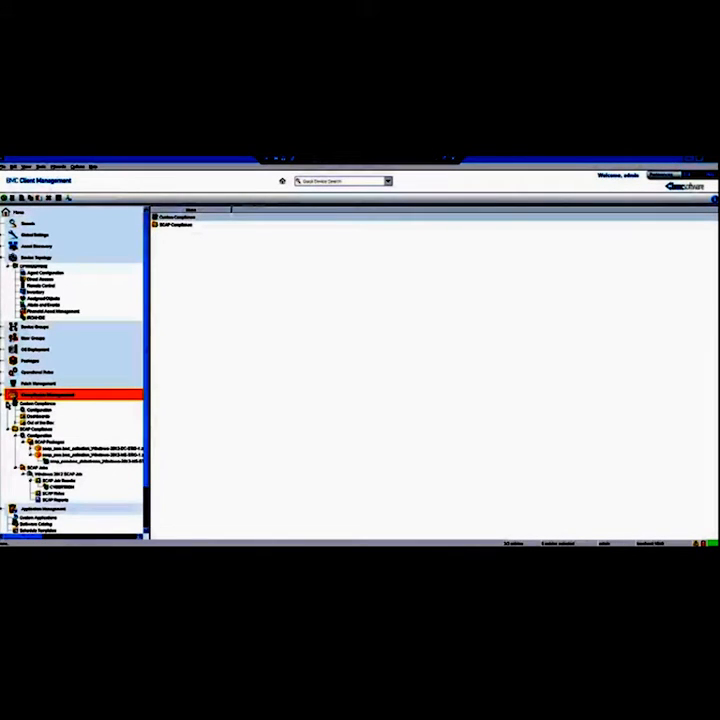
left_click(8, 403)
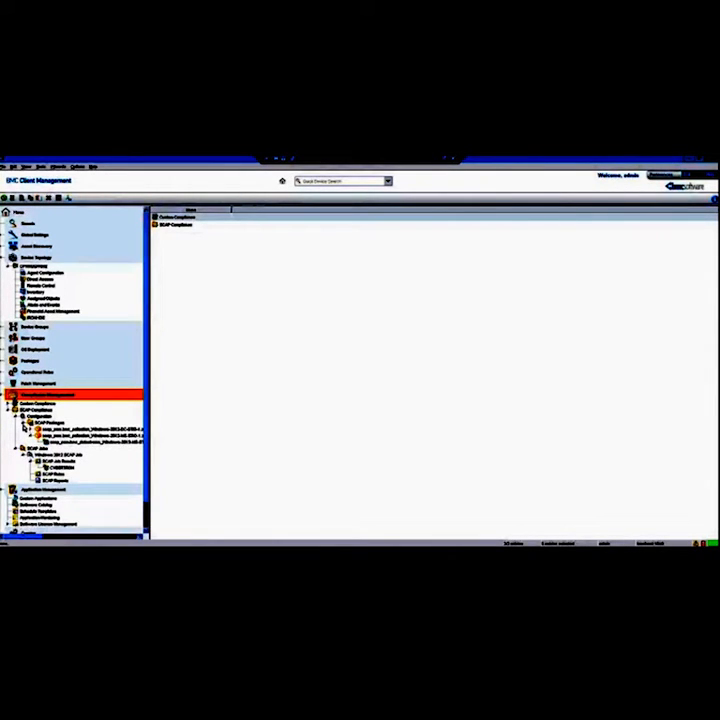
left_click(15, 416)
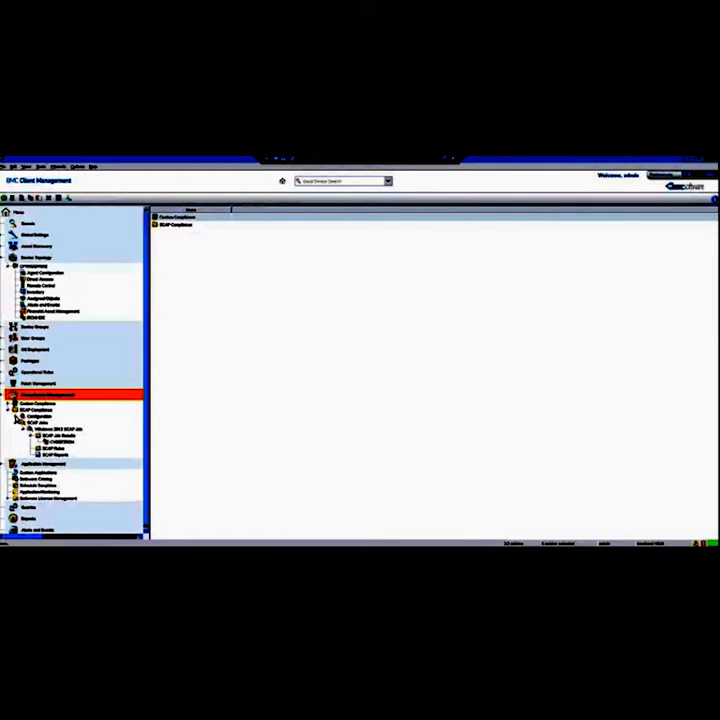
left_click(15, 422)
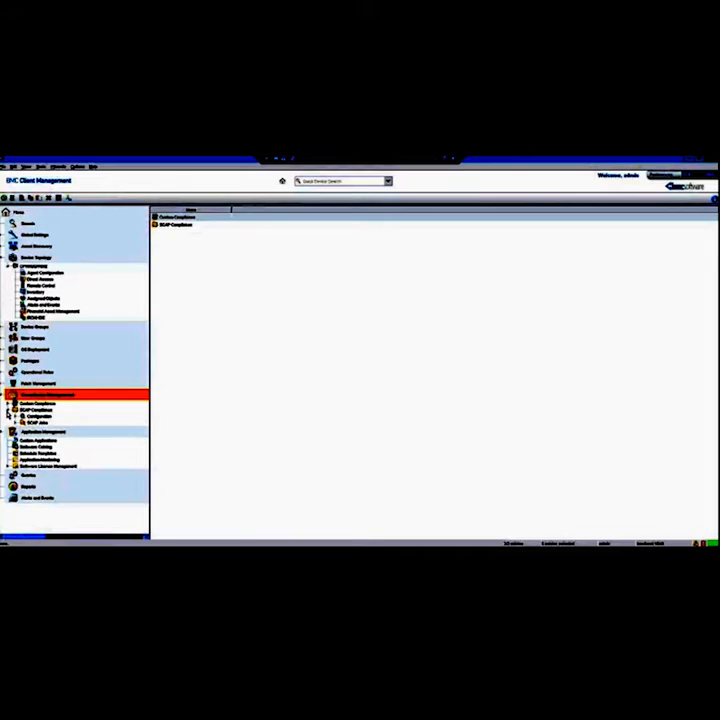
left_click(9, 409)
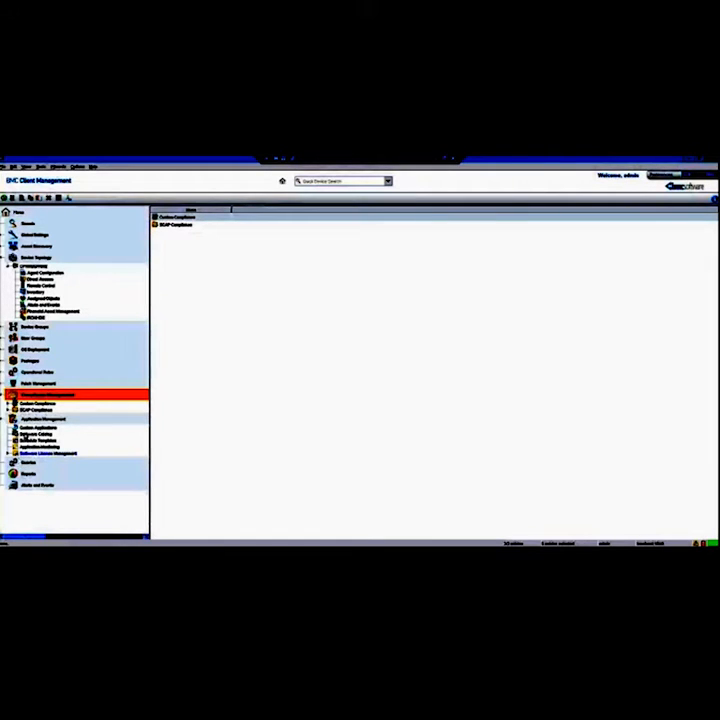
left_click(8, 418)
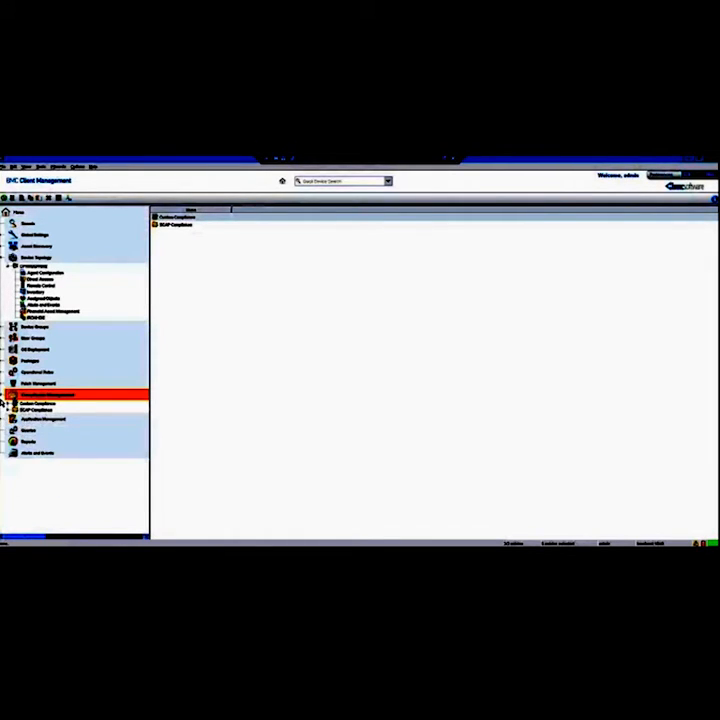
left_click(6, 397)
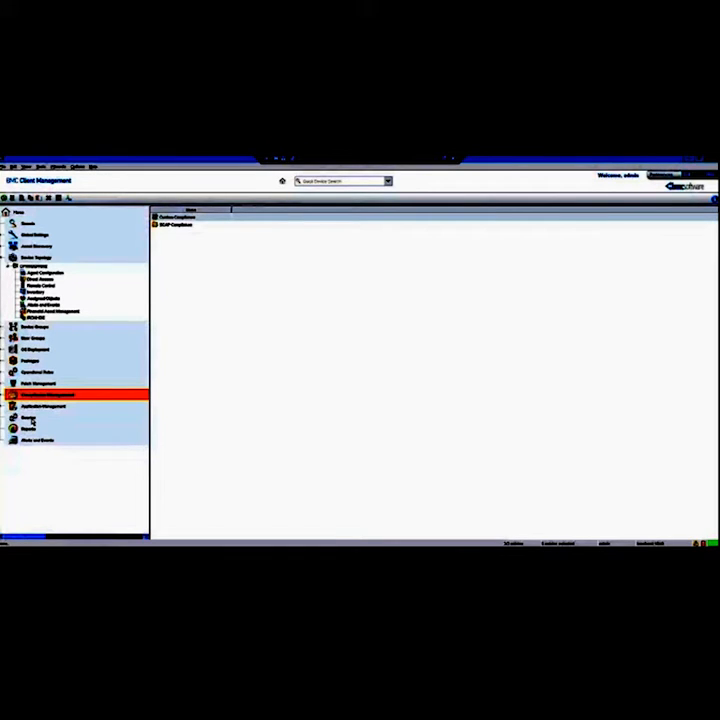
Look through the out-of-the-box queries, including the Patch Inventory folder and the Windows folder under Operating Systems.
left_click(30, 418)
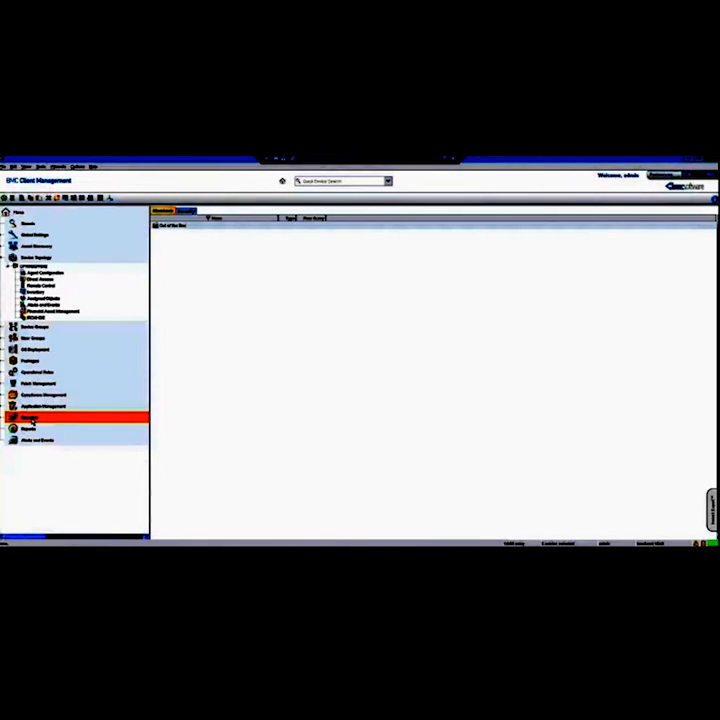
left_click(7, 418)
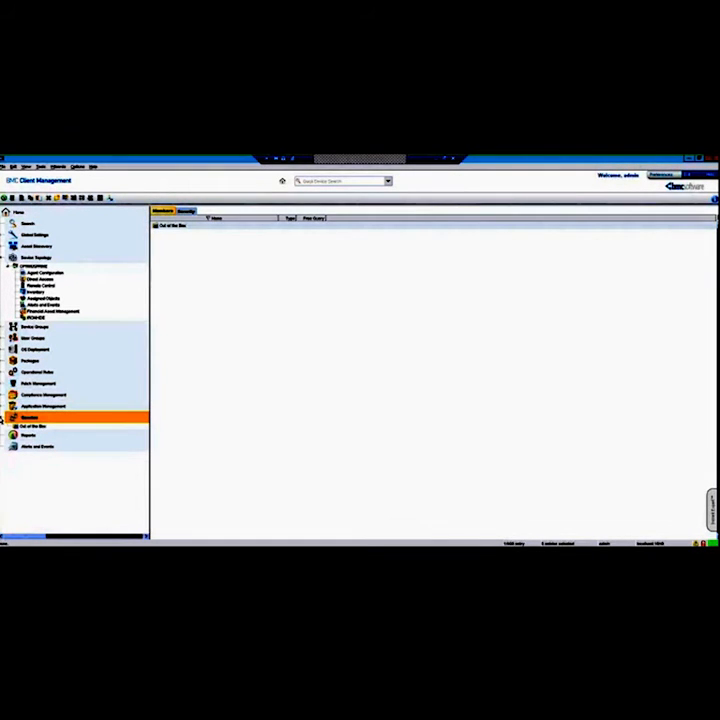
left_click(33, 426)
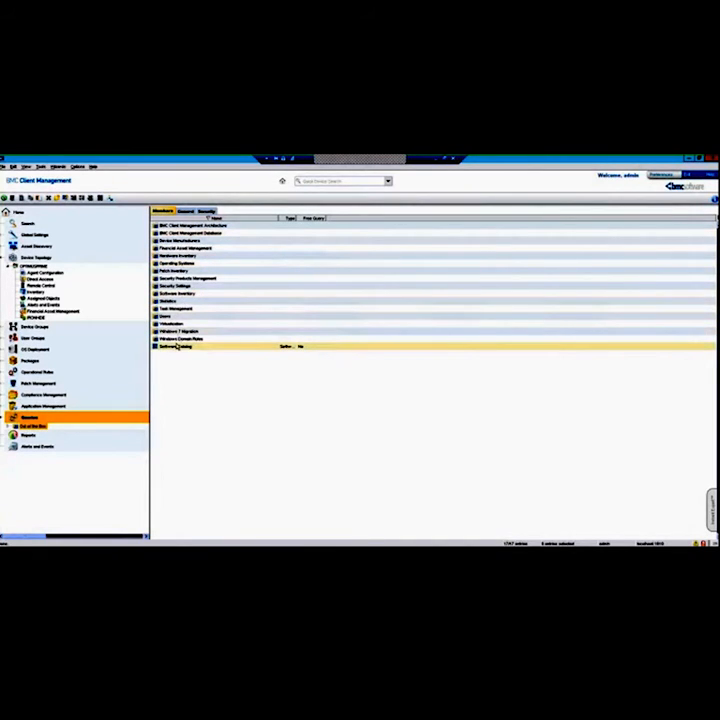
double_click(178, 270)
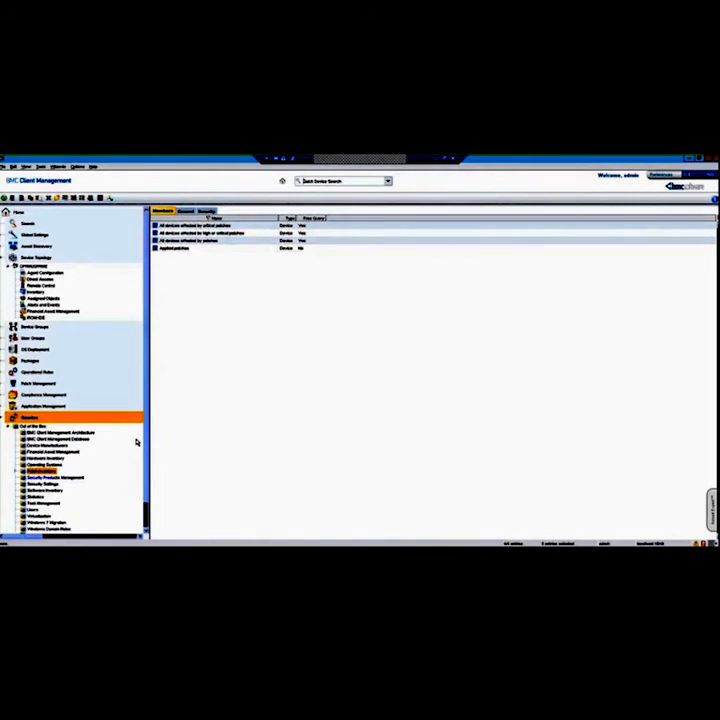
left_click(48, 465)
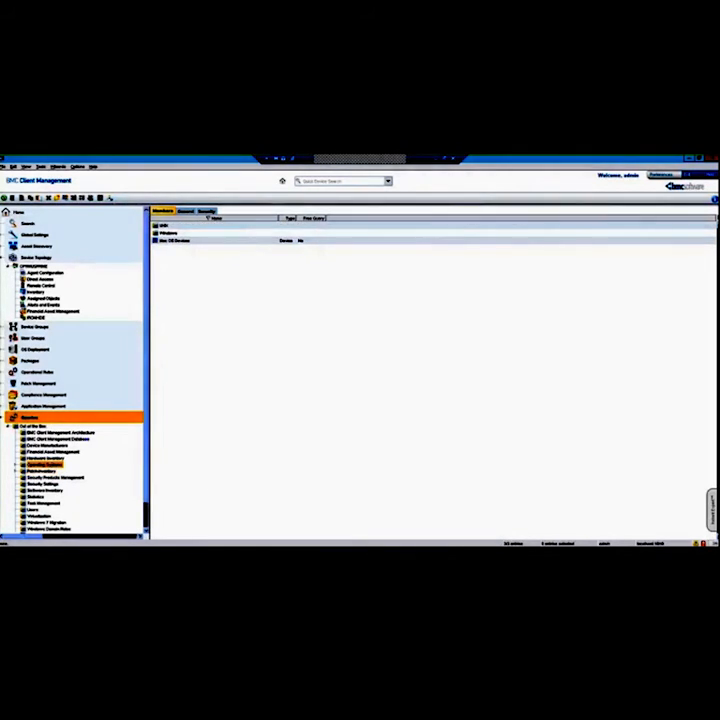
double_click(163, 233)
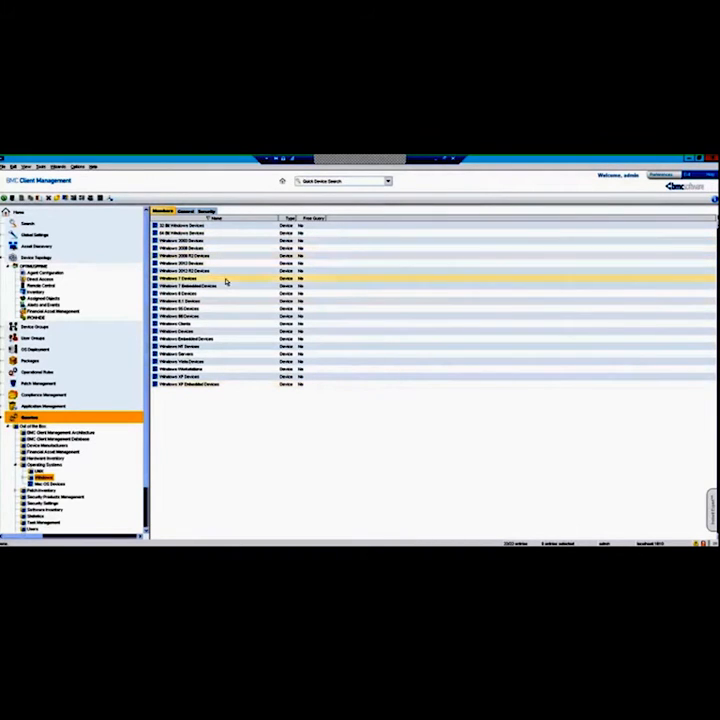
left_click(40, 465)
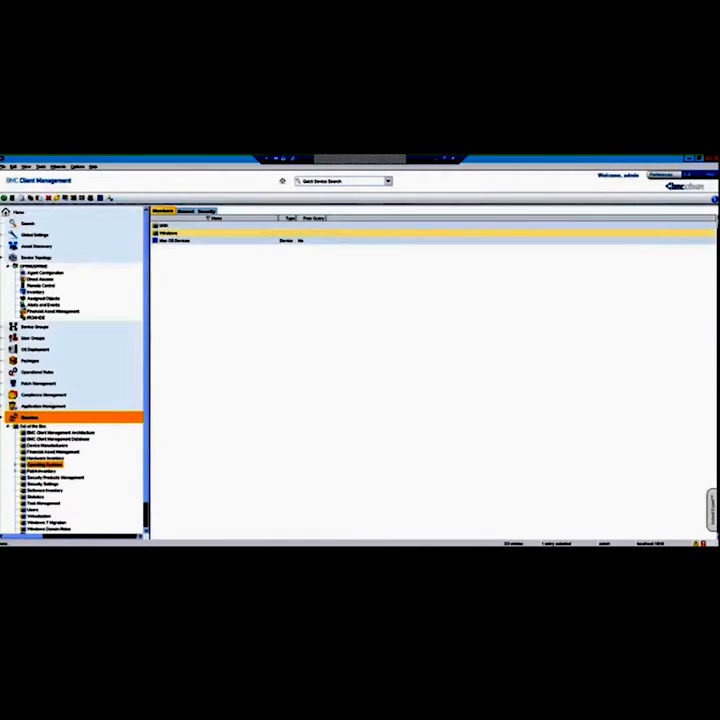
left_click(170, 233)
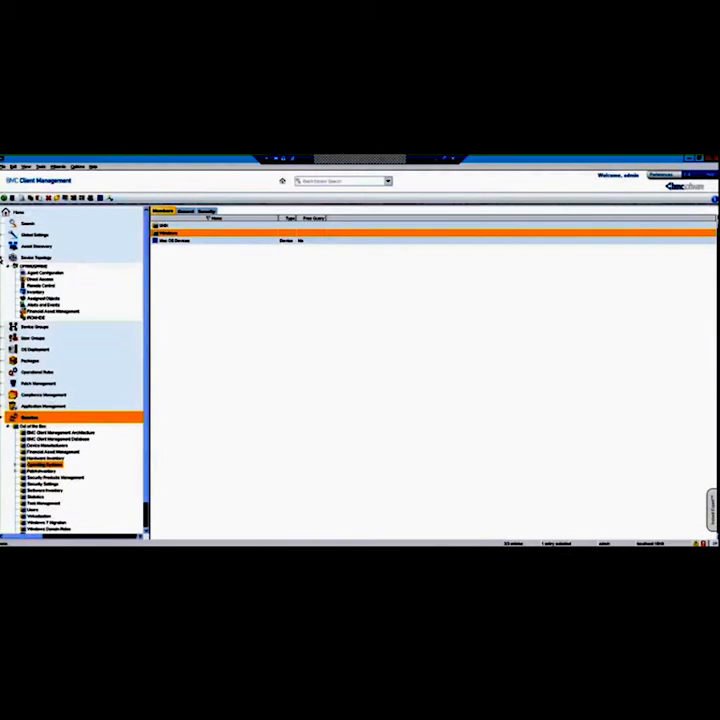
Create a device group named Windows 2012 Devices under Device Groups.
left_click(33, 266)
left_click(33, 268)
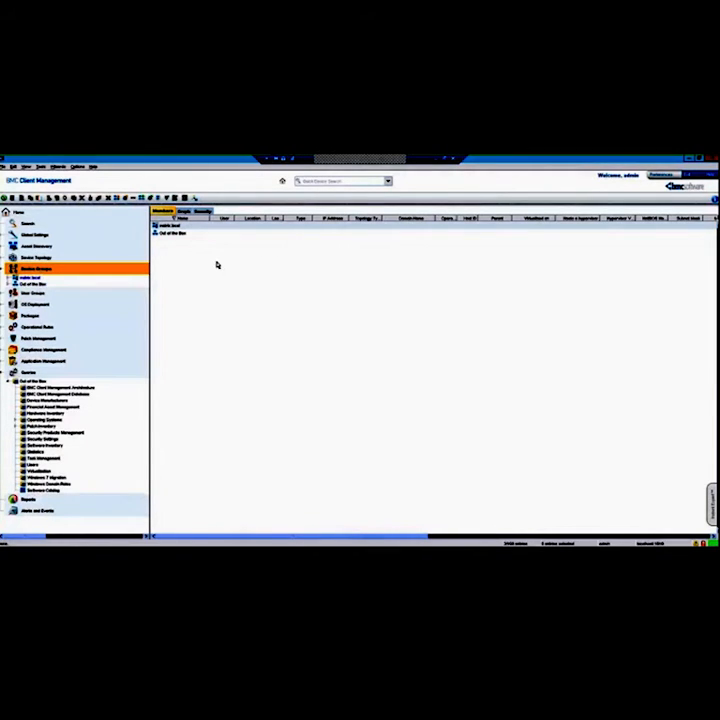
right_click(69, 274)
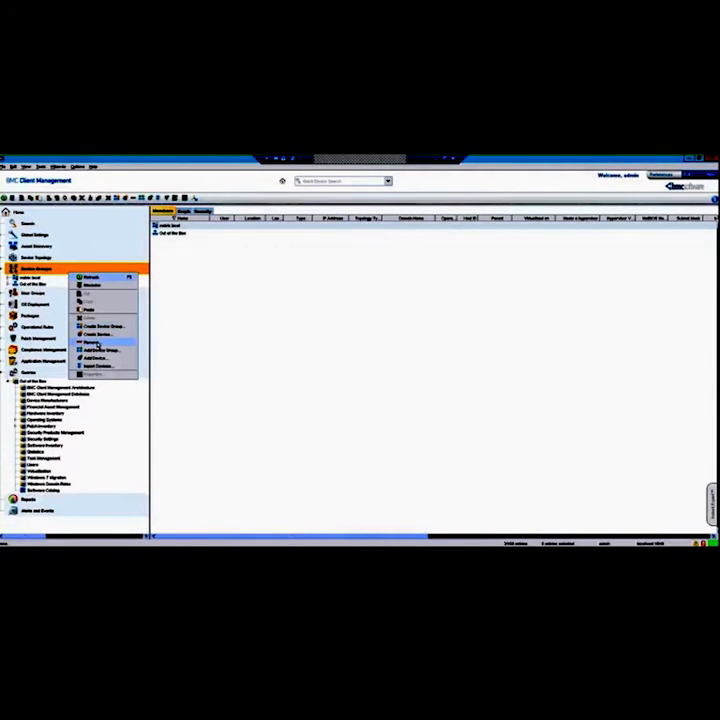
left_click(101, 326)
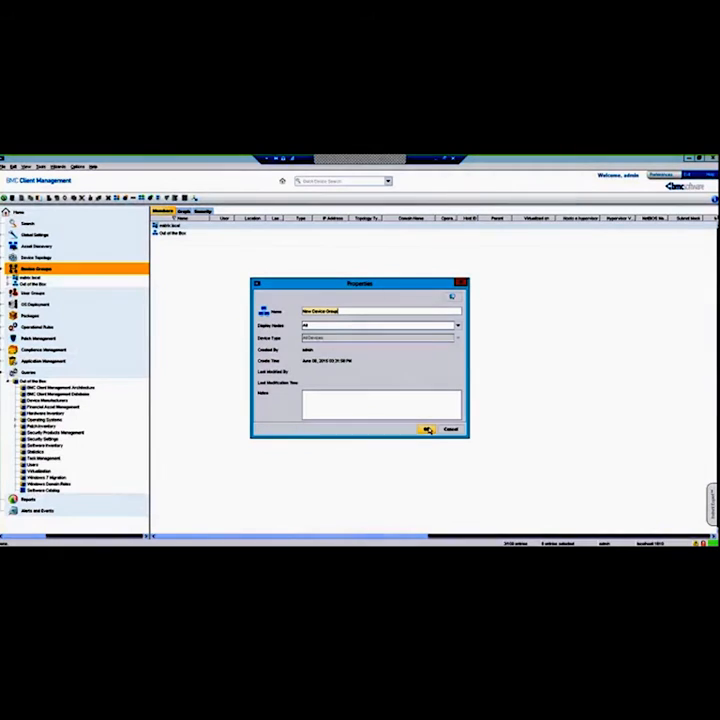
type("Windows 2012 Serv")
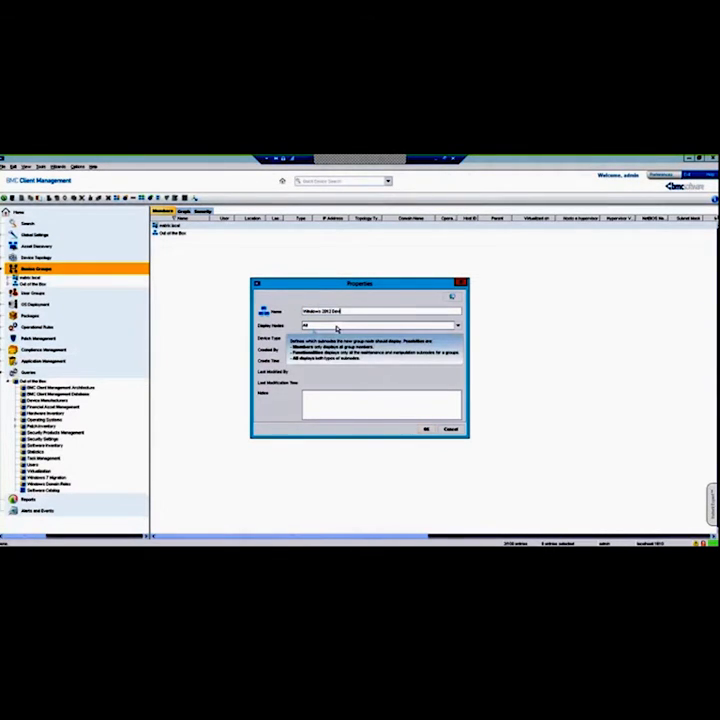
type("ices")
key("Return")
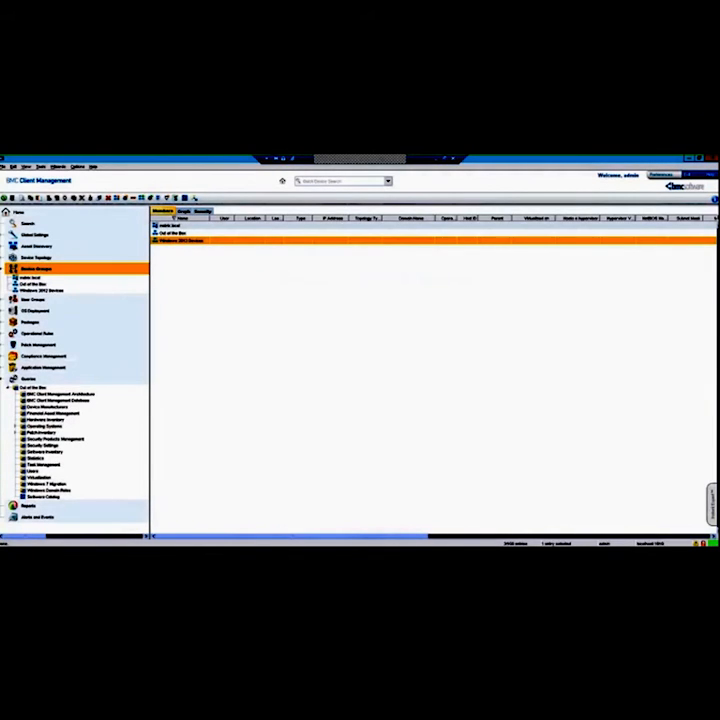
Assign the Windows 2012 Devices and Windows 2012 R2 Devices queries to the Windows 2012 Devices group's dynamic population, with device type All Devices.
left_click(39, 291)
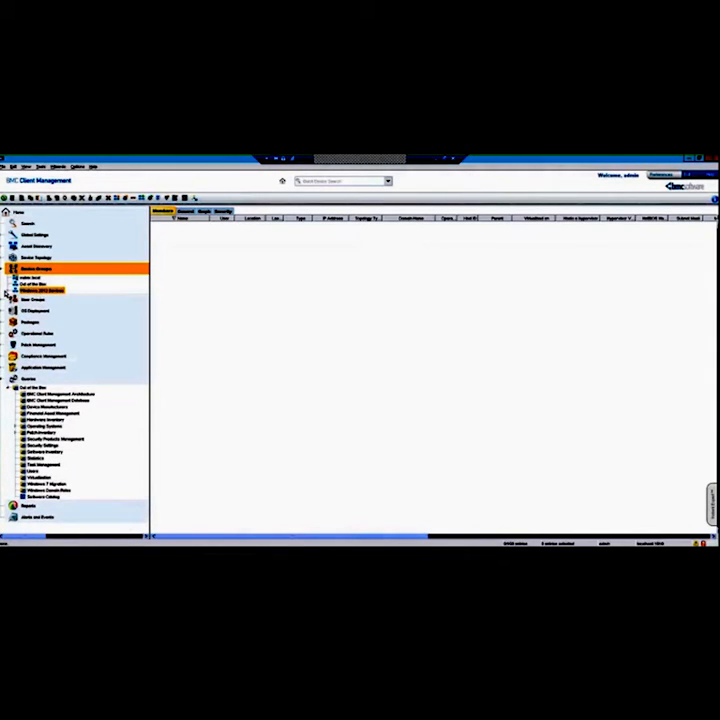
left_click(7, 291)
double_click(45, 304)
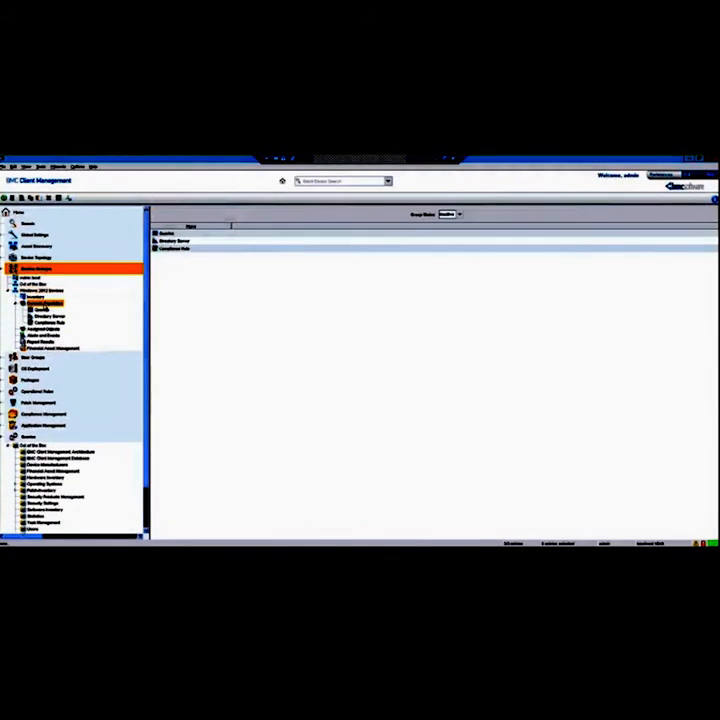
left_click(76, 311)
right_click(196, 257)
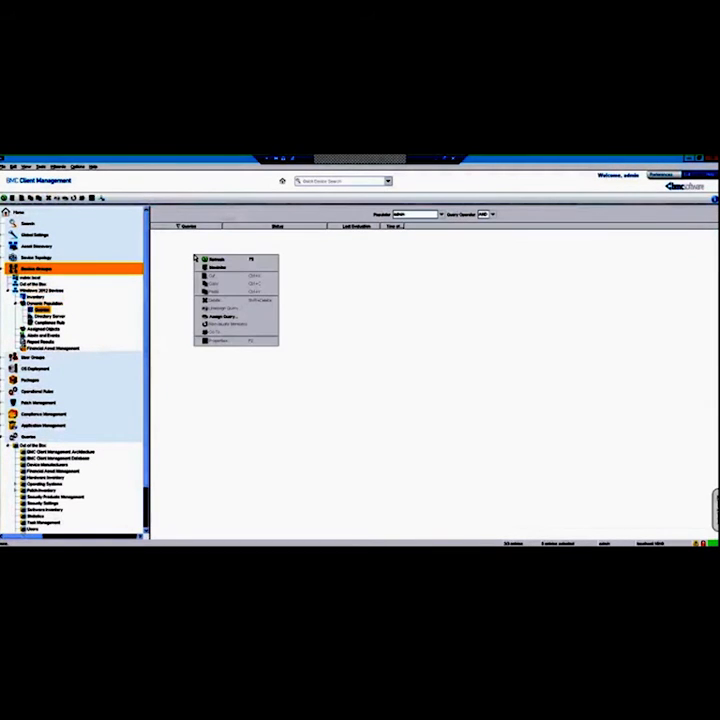
left_click(222, 316)
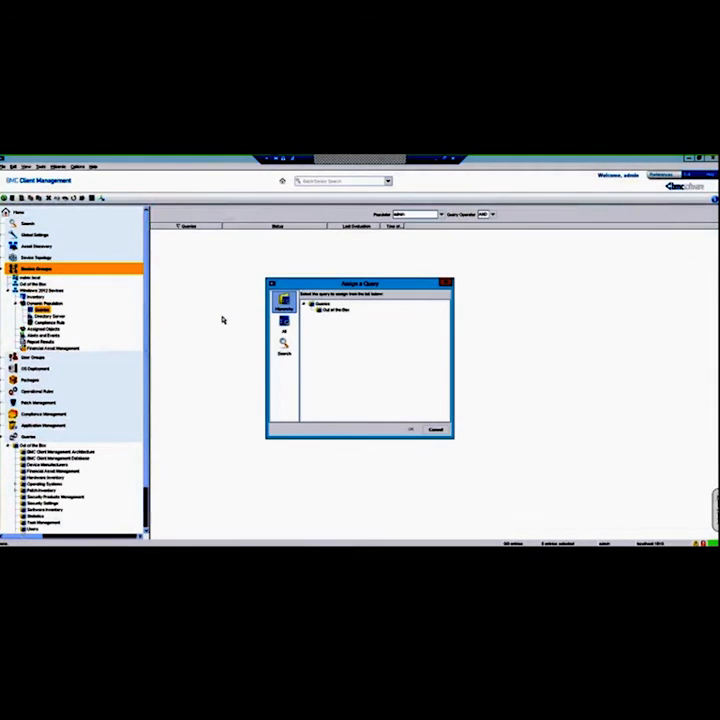
double_click(335, 310)
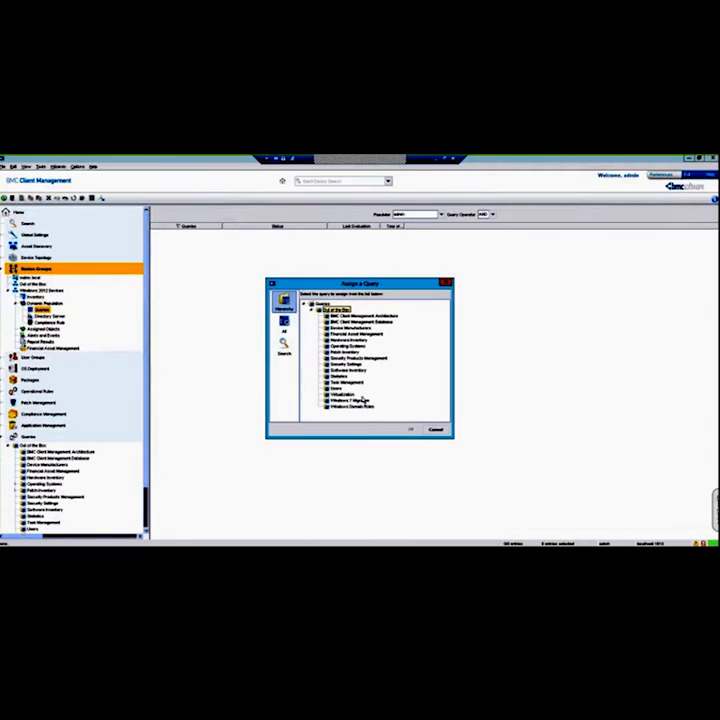
double_click(347, 346)
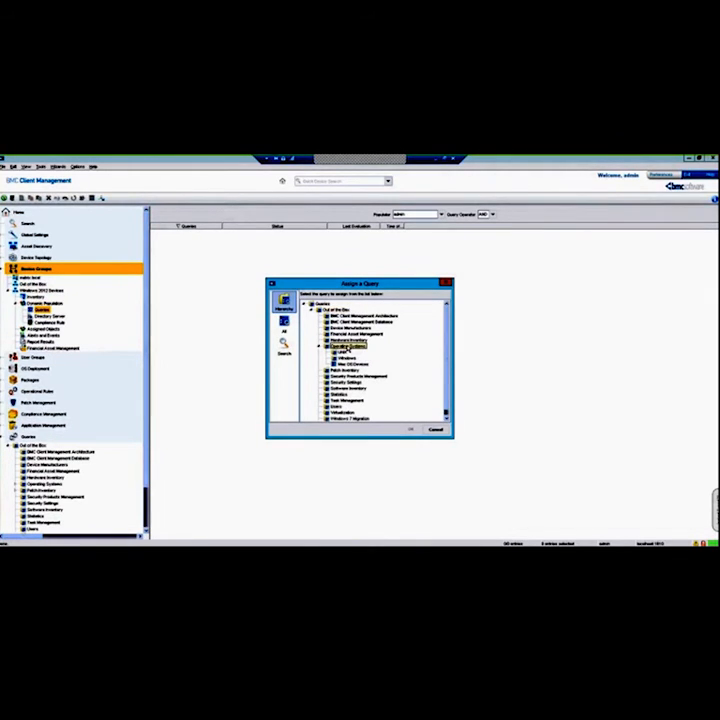
double_click(347, 358)
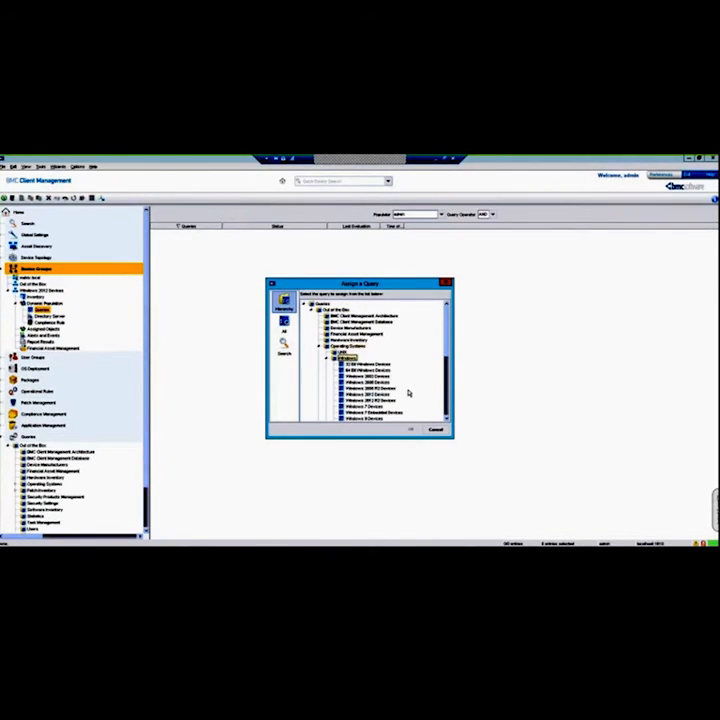
left_click(375, 395)
left_click(380, 400)
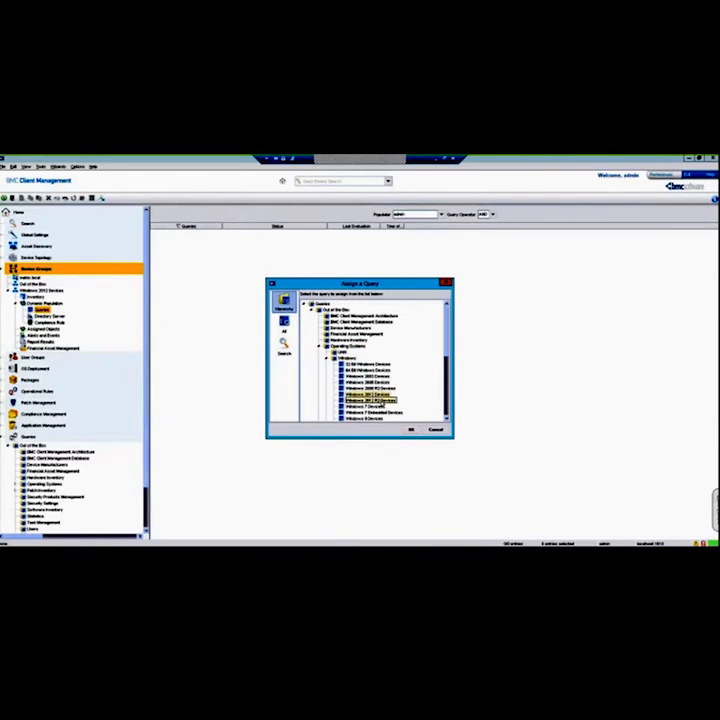
left_click(410, 430)
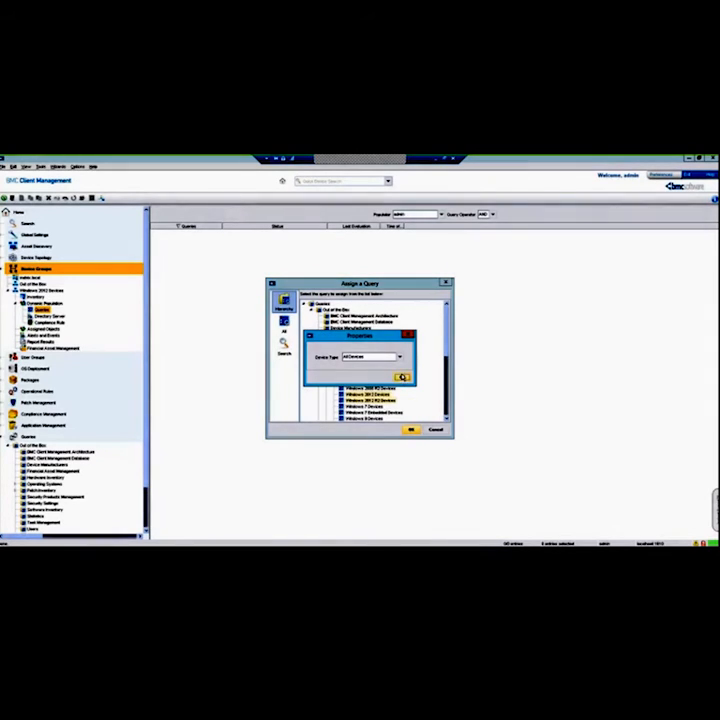
left_click(401, 377)
Set the query operator of the group's dynamic population to OR.
left_click(491, 214)
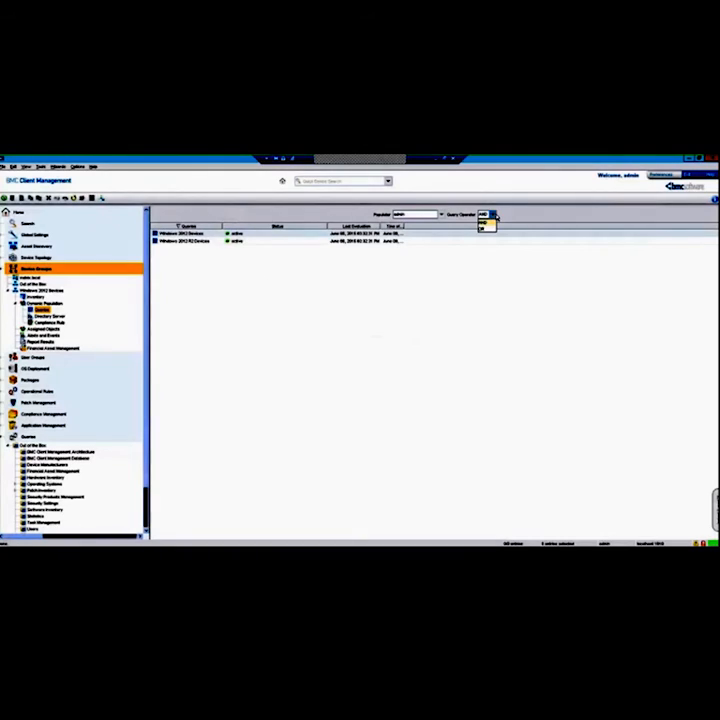
left_click(484, 229)
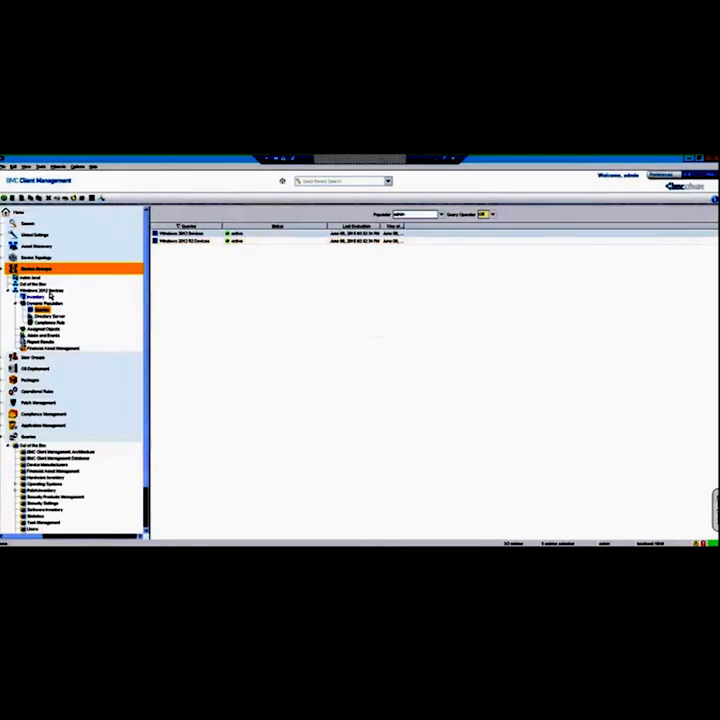
Refresh the members of the Windows 2012 Devices group and widen the Operating System Name column to examine each device's operating system.
left_click(50, 293)
right_click(206, 274)
left_click(232, 281)
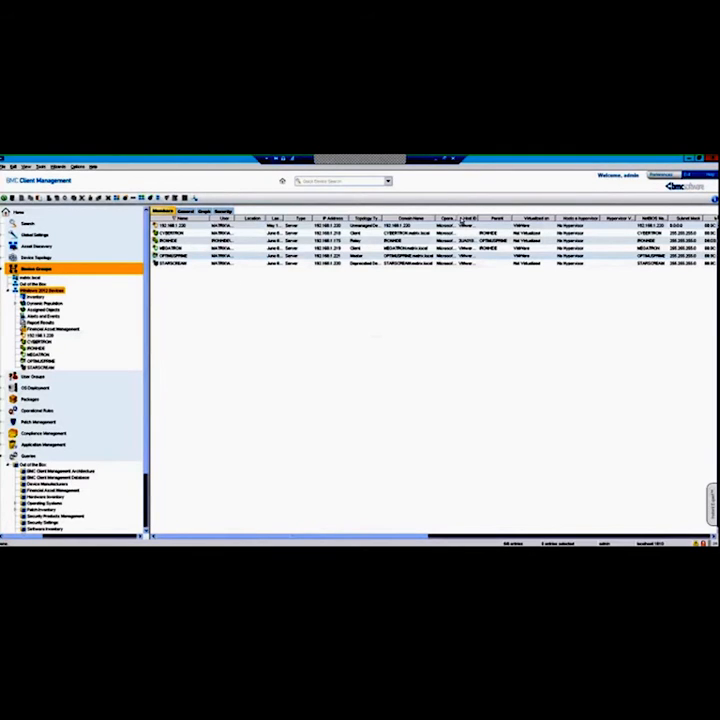
left_click_drag(457, 218, 601, 215)
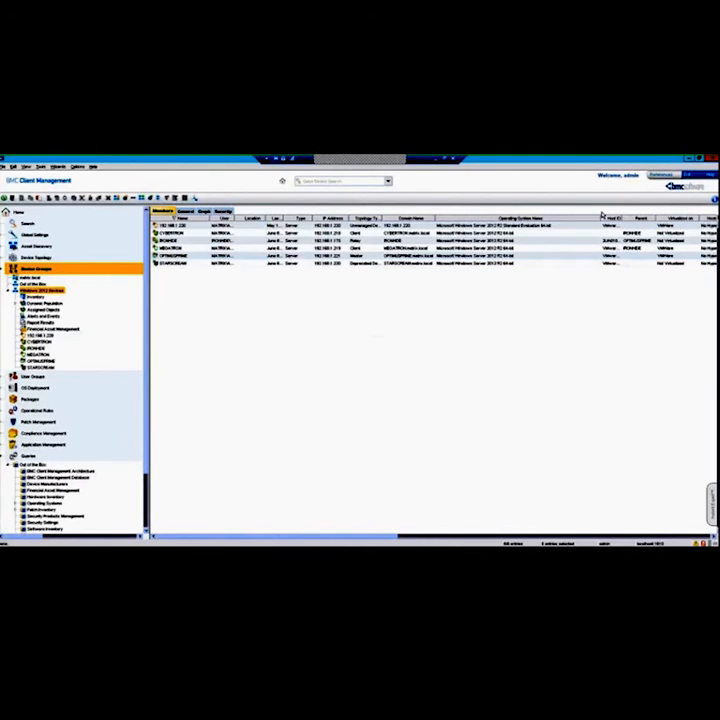
left_click(491, 257)
Collapse the out-of-the-box queries and open the Out of the Box folder under Reports.
left_click(8, 465)
left_click(27, 476)
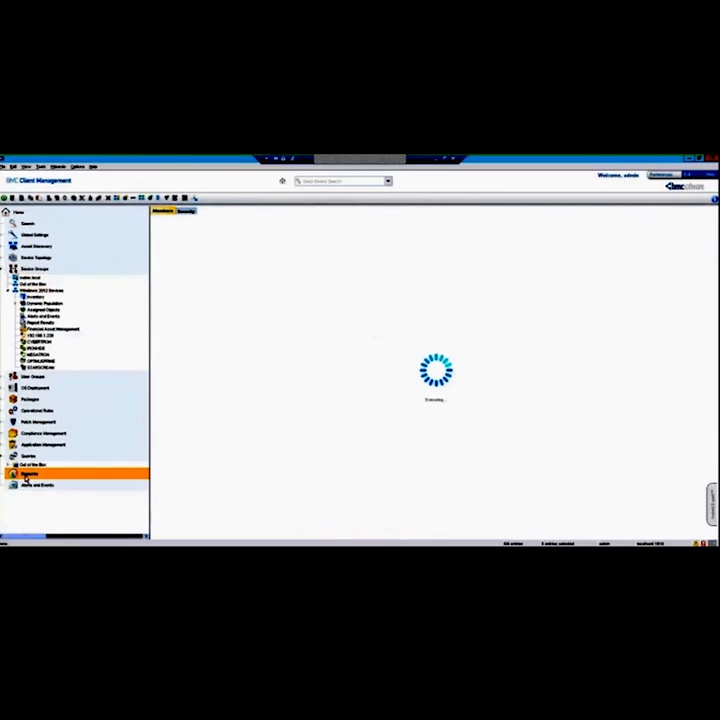
left_click(40, 483)
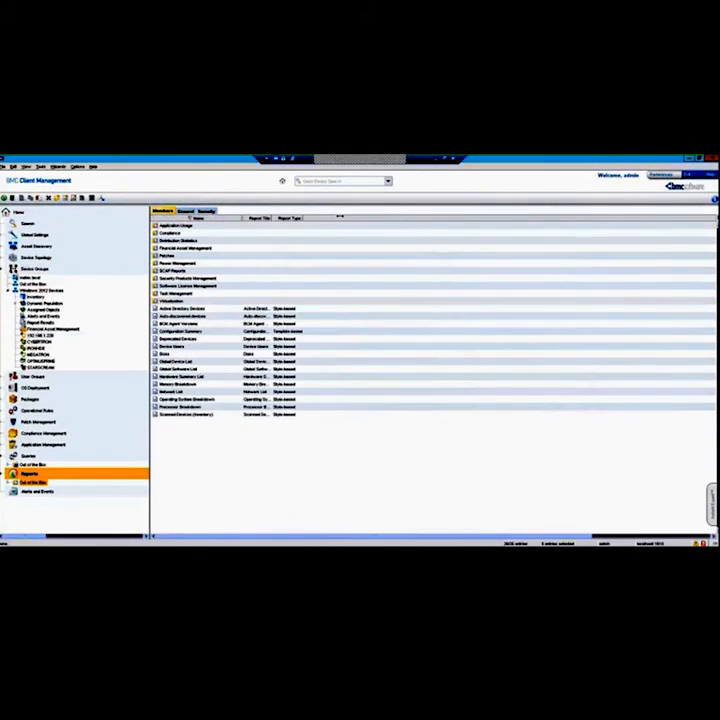
Create a style-based report in the Out of the Box folder with the name and report title Windows 2012 Report.
right_click(187, 454)
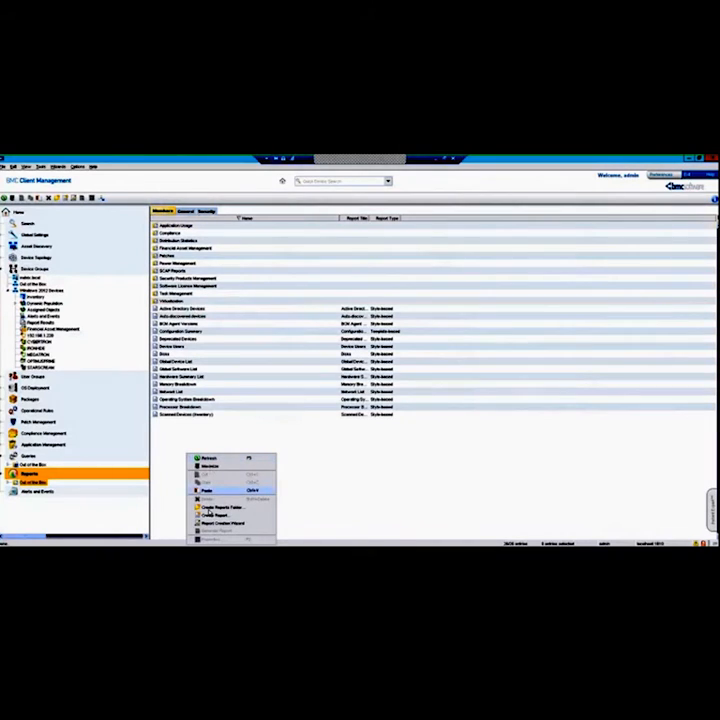
left_click(208, 515)
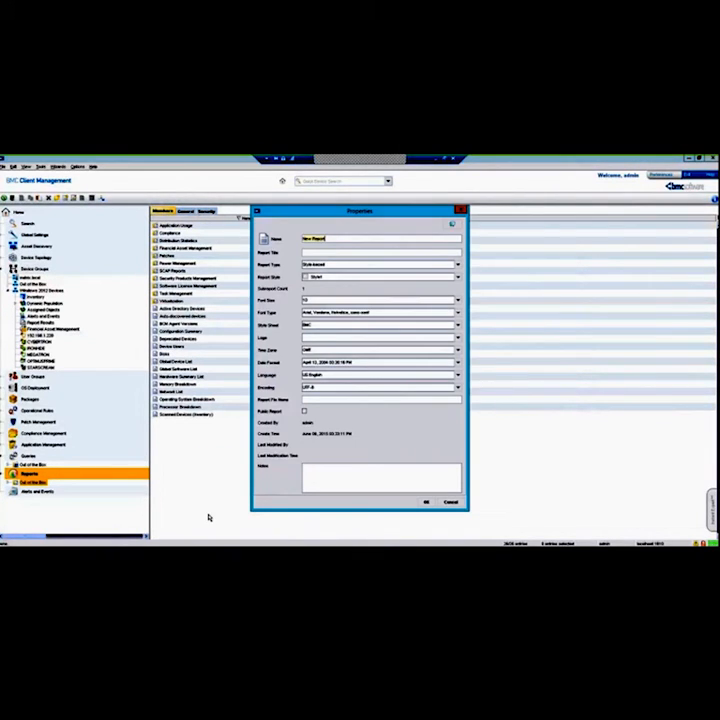
type("Windows R")
type("012 Report")
key("Tab")
type("Wi")
key("BackSpace")
type("indows 2012 Re")
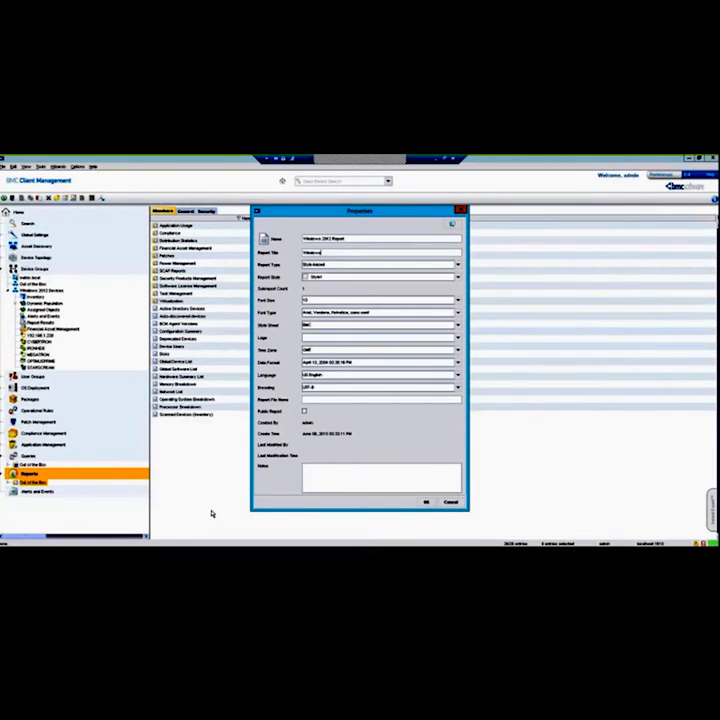
type("port")
left_click(445, 503)
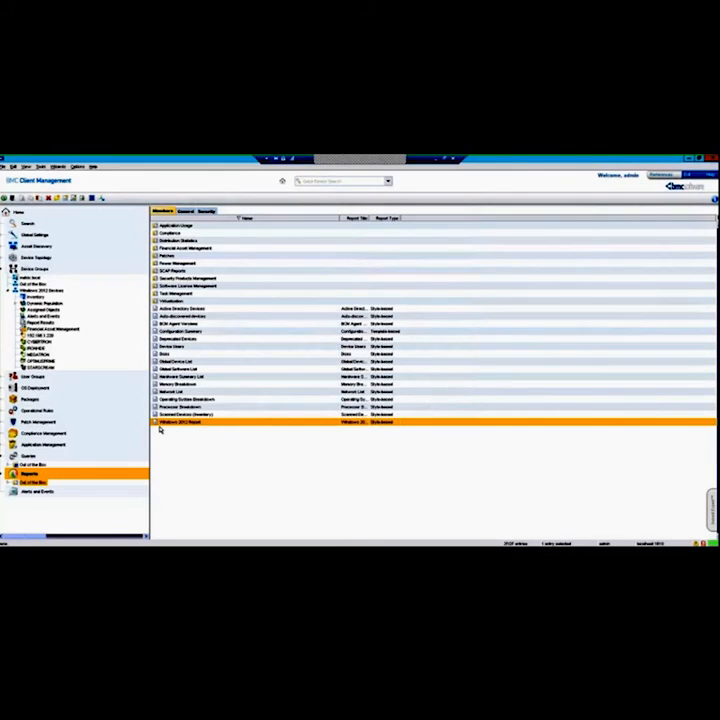
Base the columns of Subreport 1 in the Windows 2012 Report on the Windows 2012 R2 Devices query.
double_click(170, 424)
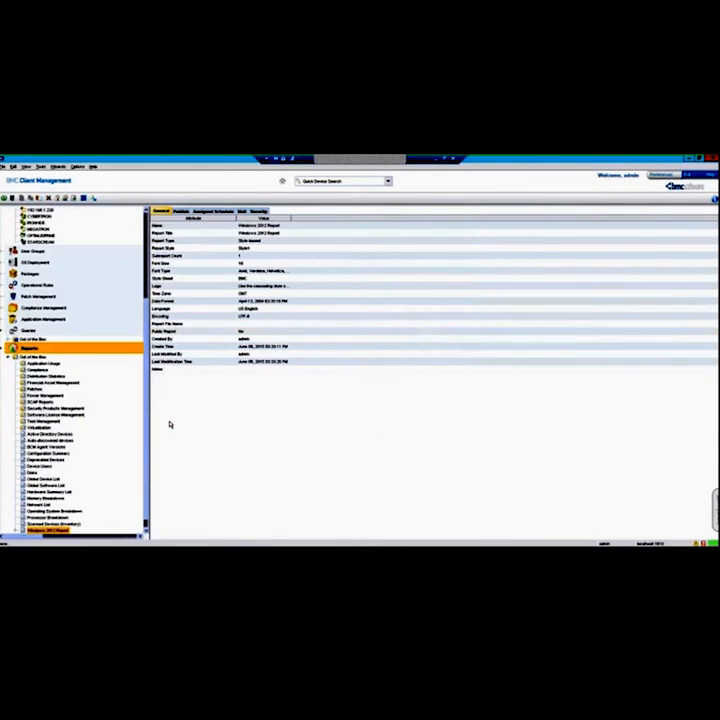
left_click(16, 519)
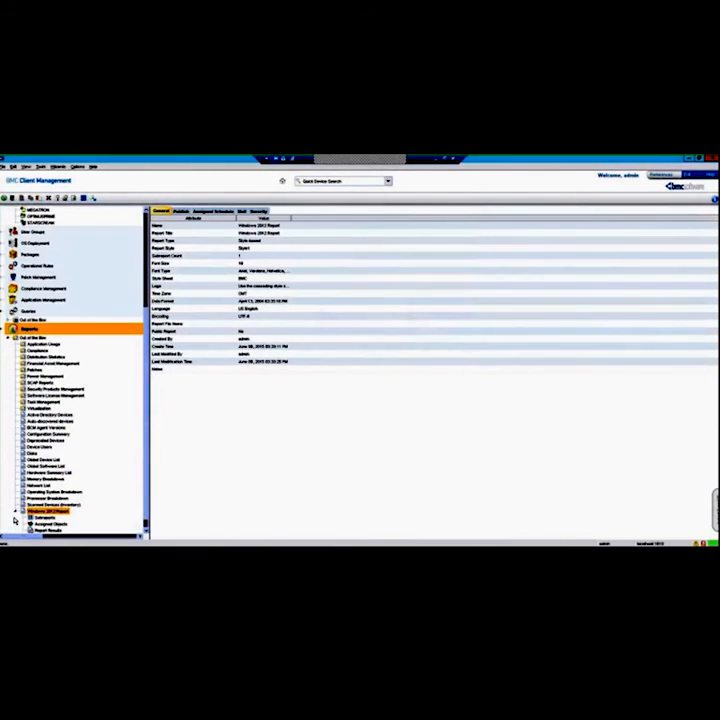
left_click(46, 517)
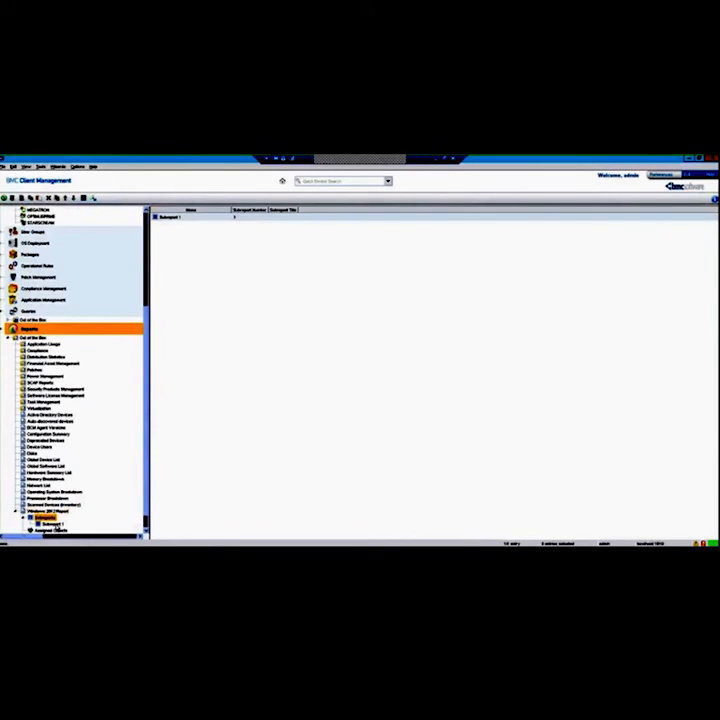
left_click(55, 524)
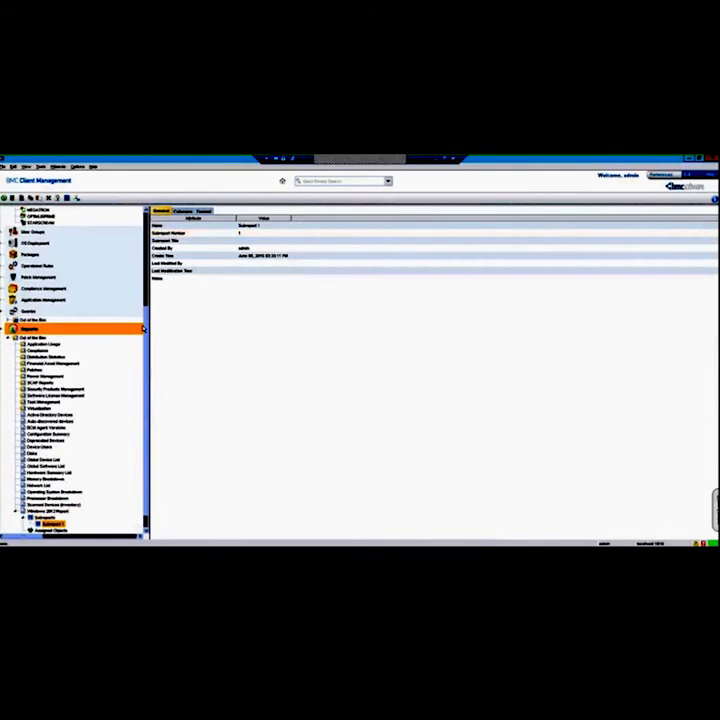
left_click(182, 211)
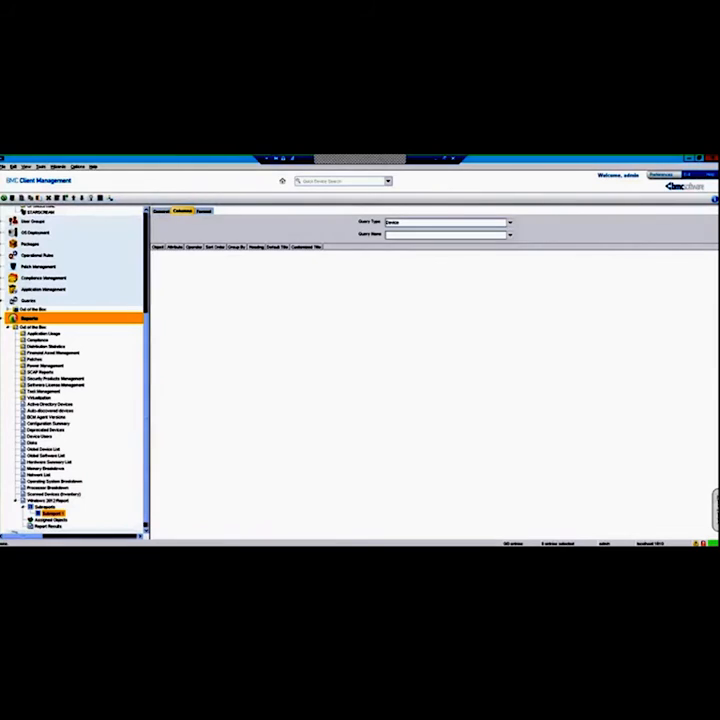
left_click(510, 234)
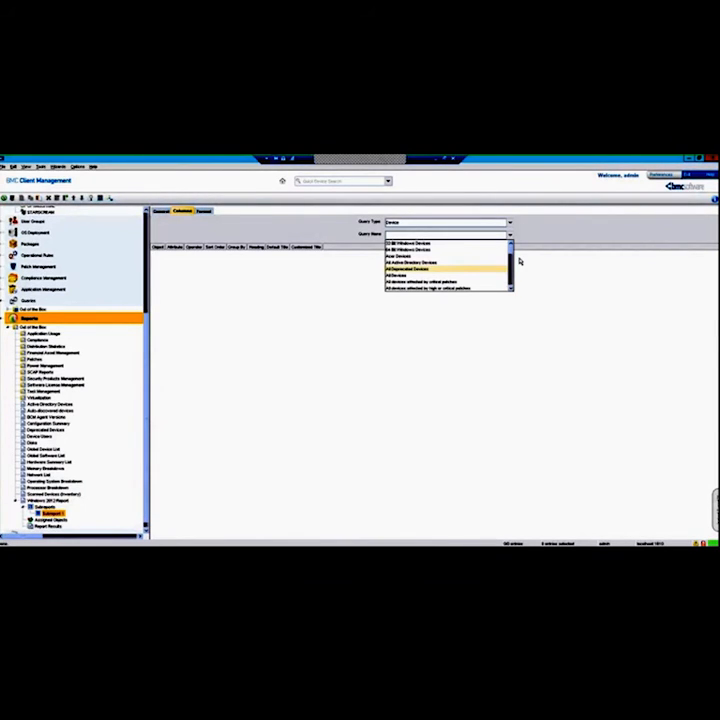
scroll(519, 261, "down", 5)
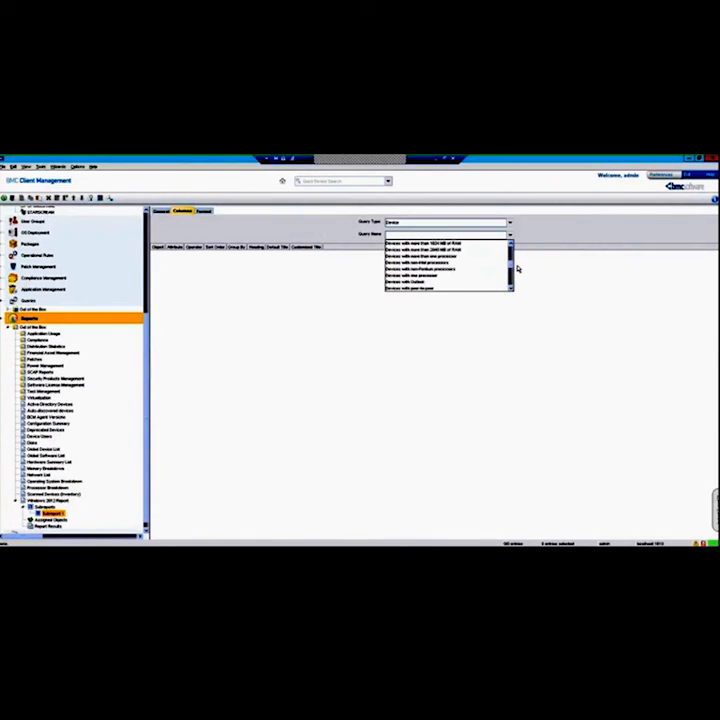
scroll(518, 265, "up", 3)
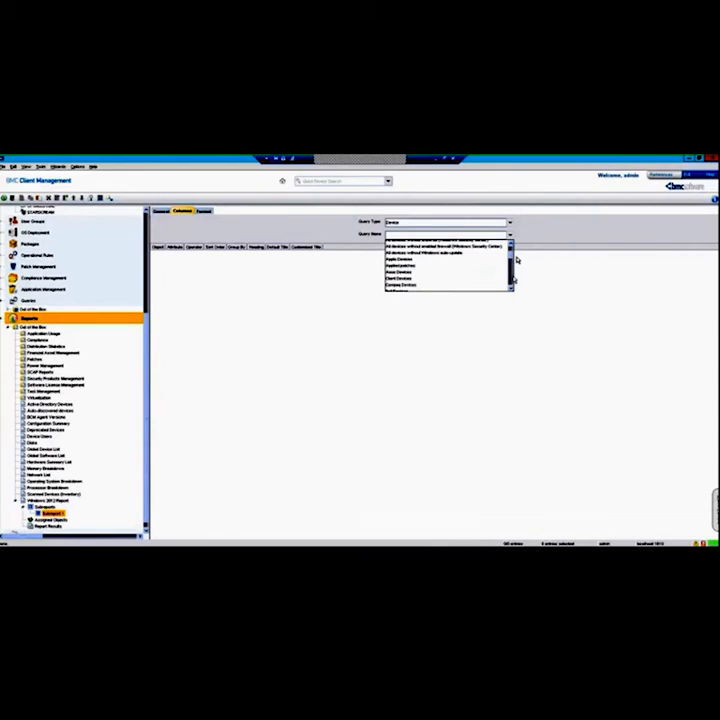
scroll(512, 287, "down", 10)
scroll(511, 280, "down", 10)
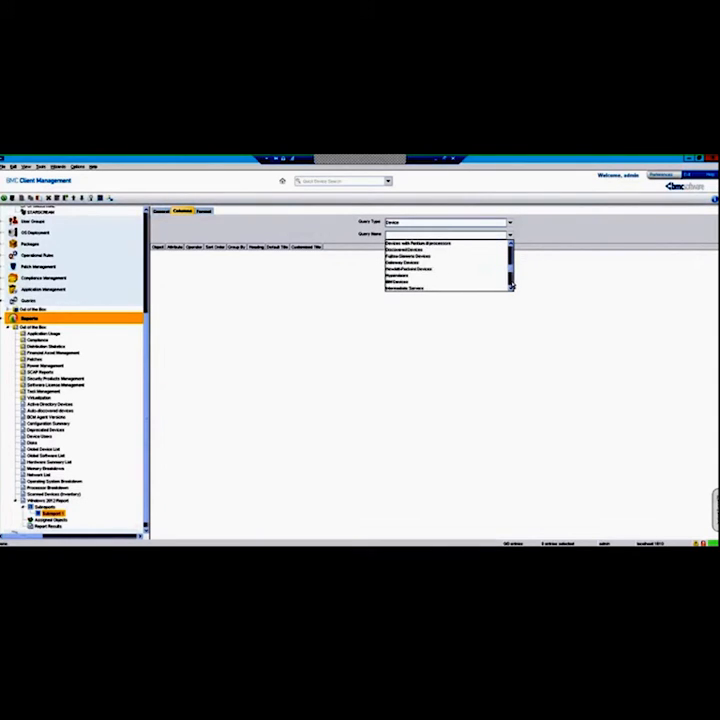
scroll(511, 276, "down", 5)
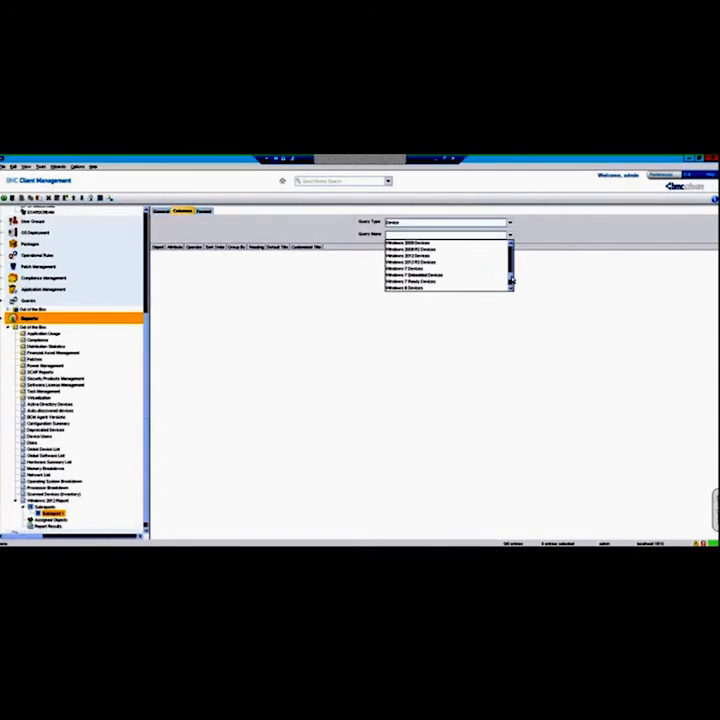
left_click(420, 255)
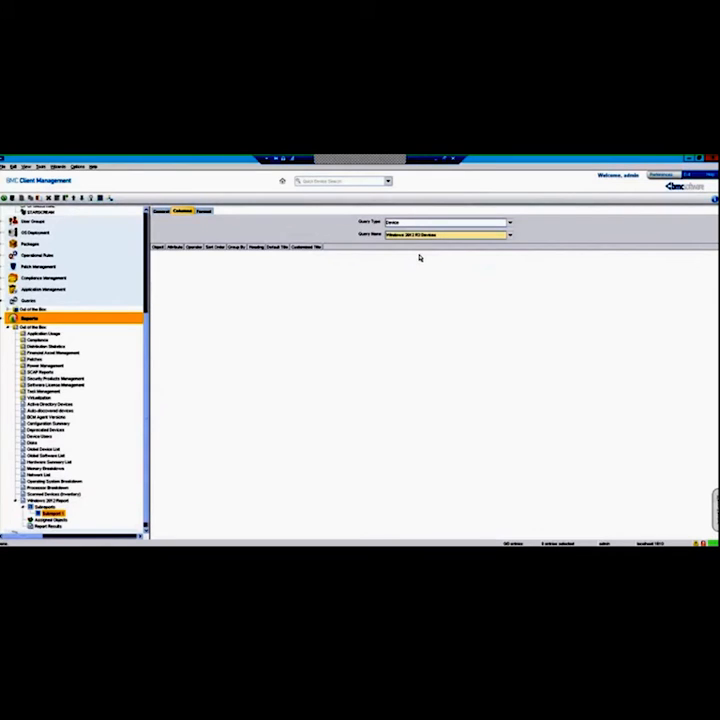
Add the device Name, Operating System Name and IP Address columns to Subreport 1 of the Windows 2012 Report.
right_click(220, 287)
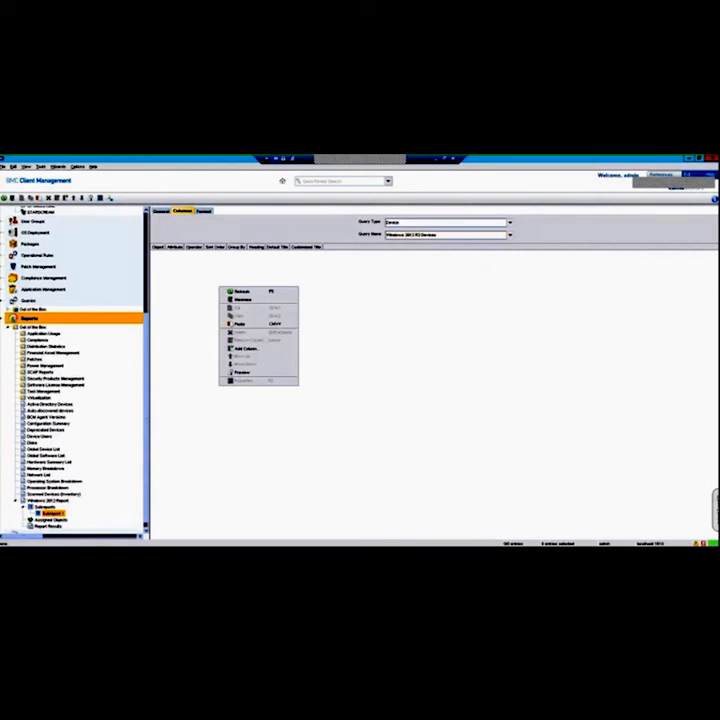
left_click(244, 348)
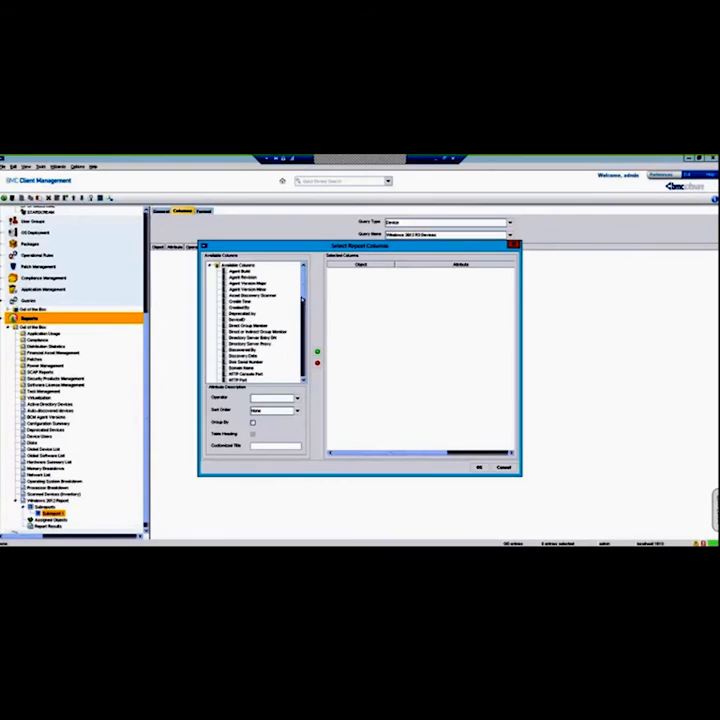
left_click_drag(303, 288, 303, 321)
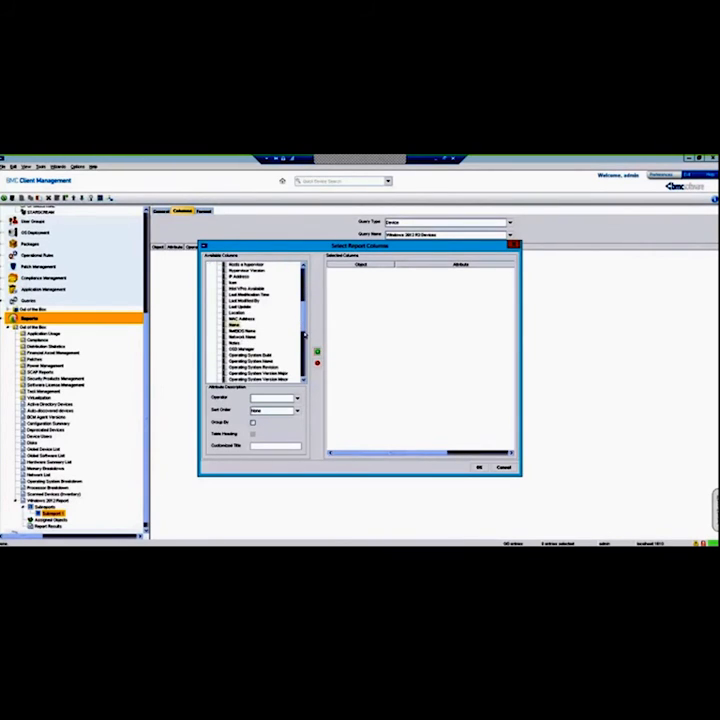
double_click(235, 326)
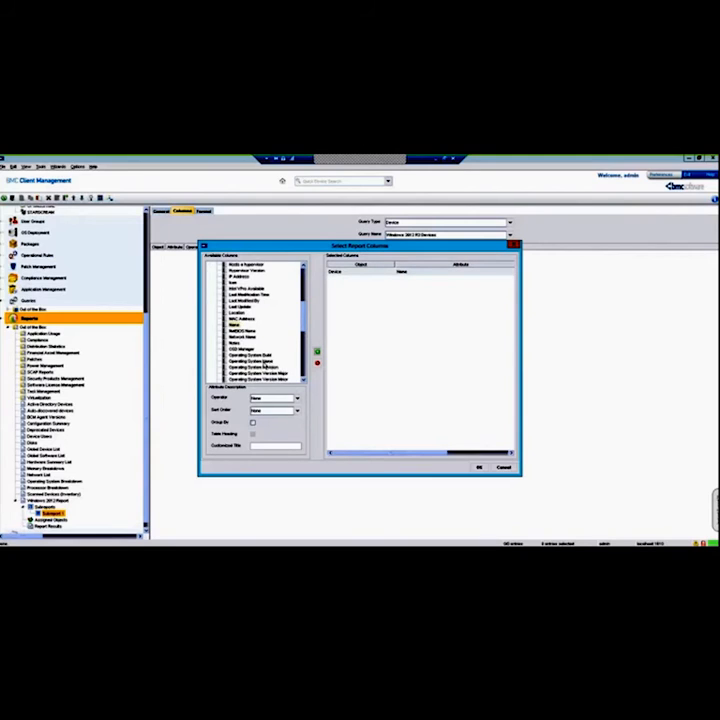
left_click(262, 361)
left_click(317, 352)
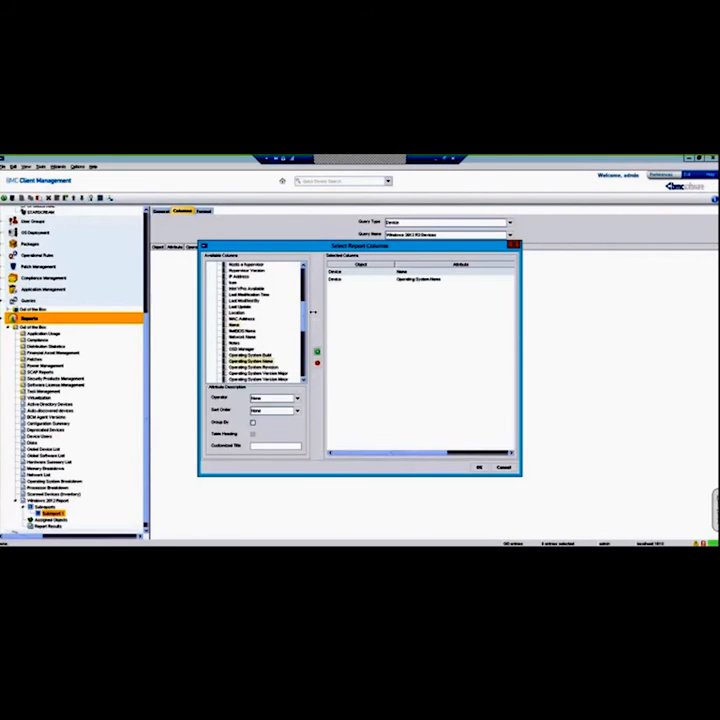
scroll(306, 311, "down", 1)
scroll(306, 311, "down", 2)
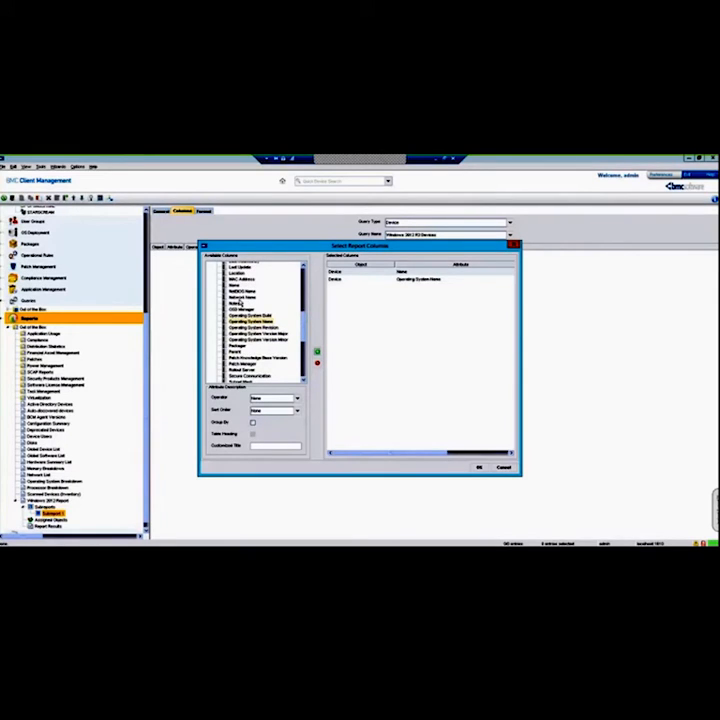
scroll(273, 283, "up", 4)
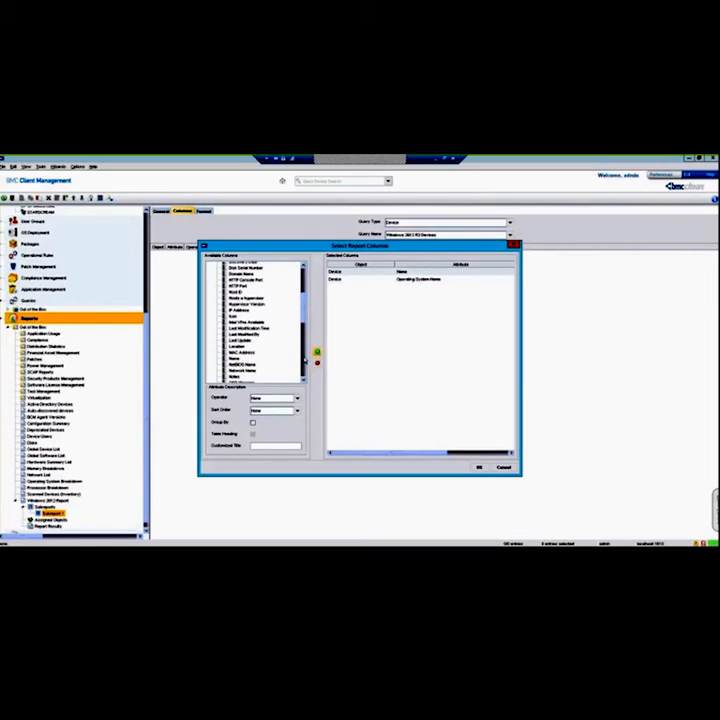
double_click(240, 310)
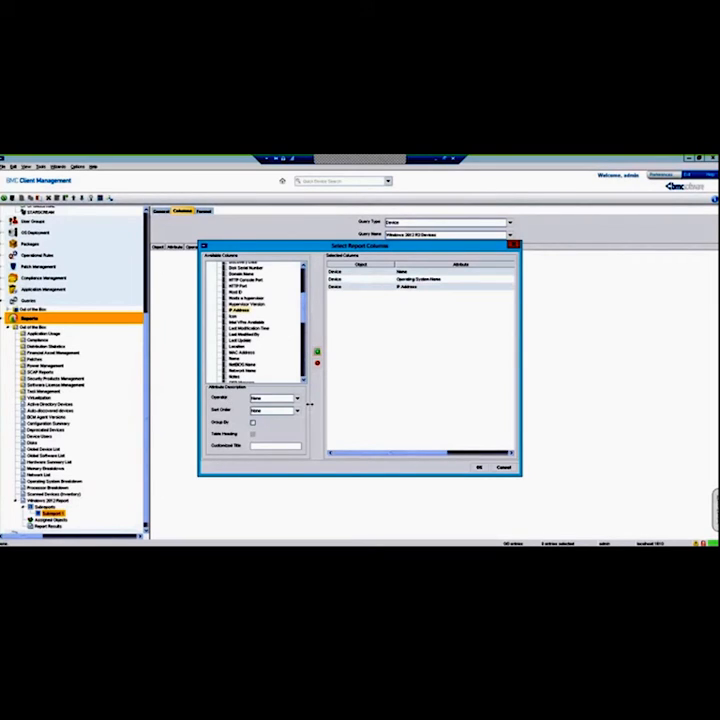
left_click(477, 468)
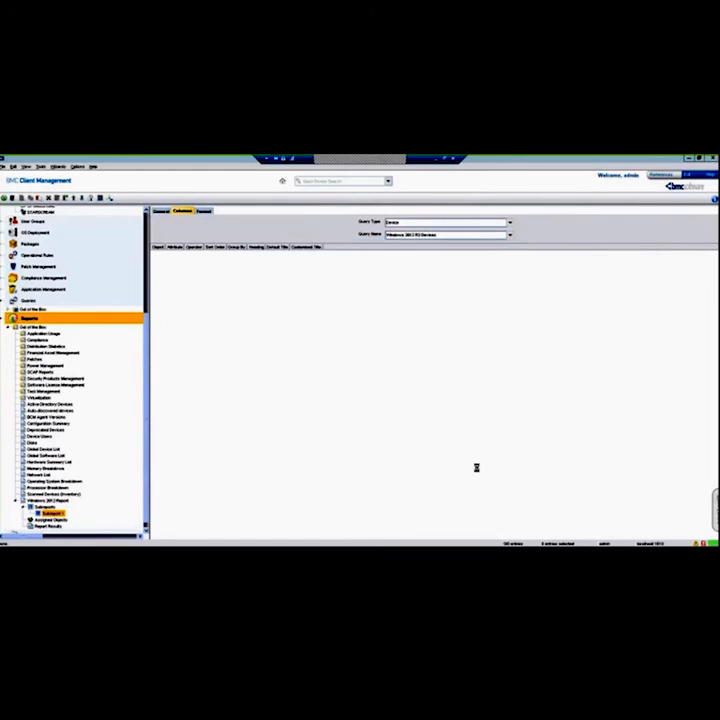
Preview Subreport 1 of the Windows 2012 Report to examine its device data.
right_click(246, 264)
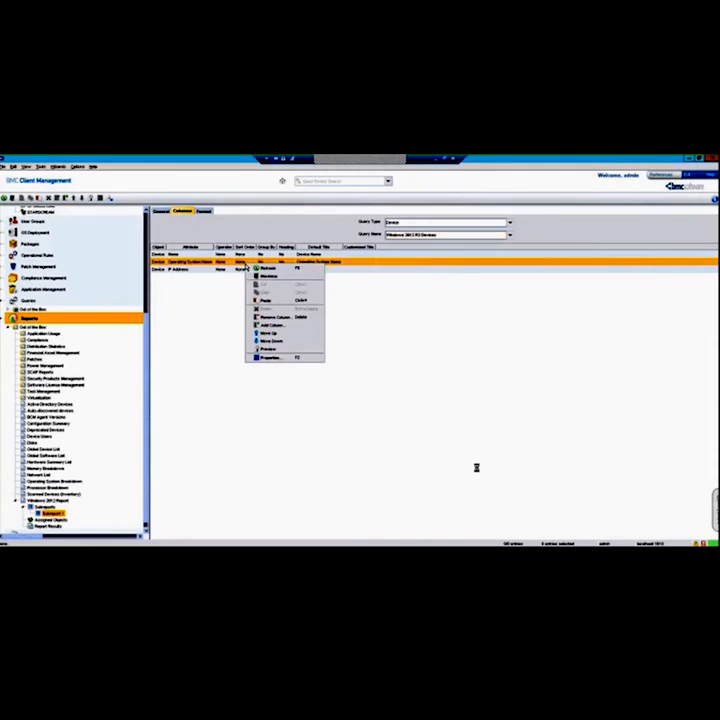
left_click(280, 349)
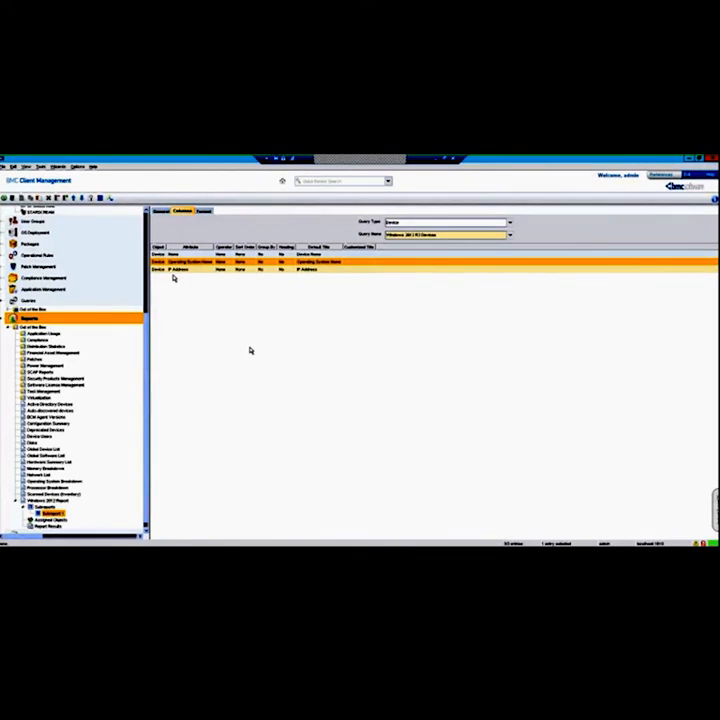
left_click_drag(167, 246, 198, 246)
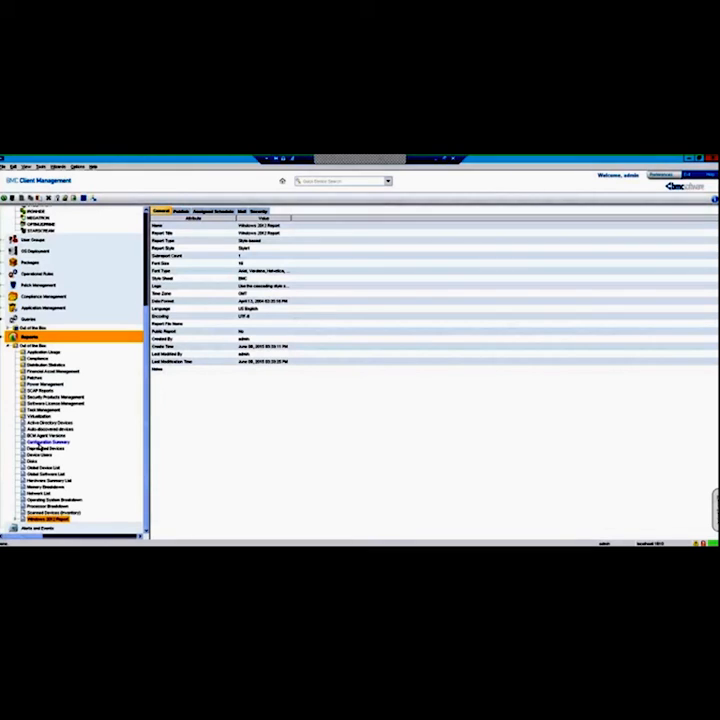
Expand the SCAP Reports folder and examine the SCAP Device Summary report's settings and its available report actions.
left_click(49, 392)
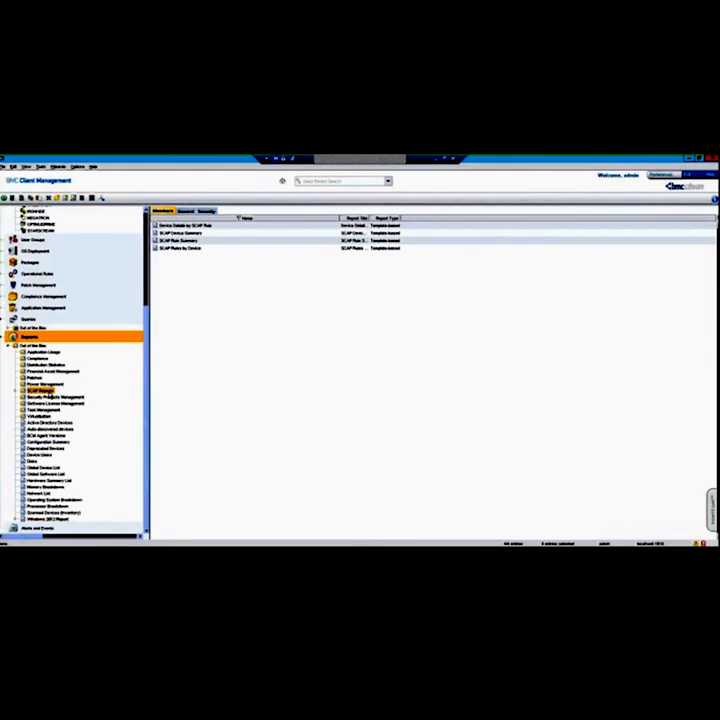
left_click(15, 391)
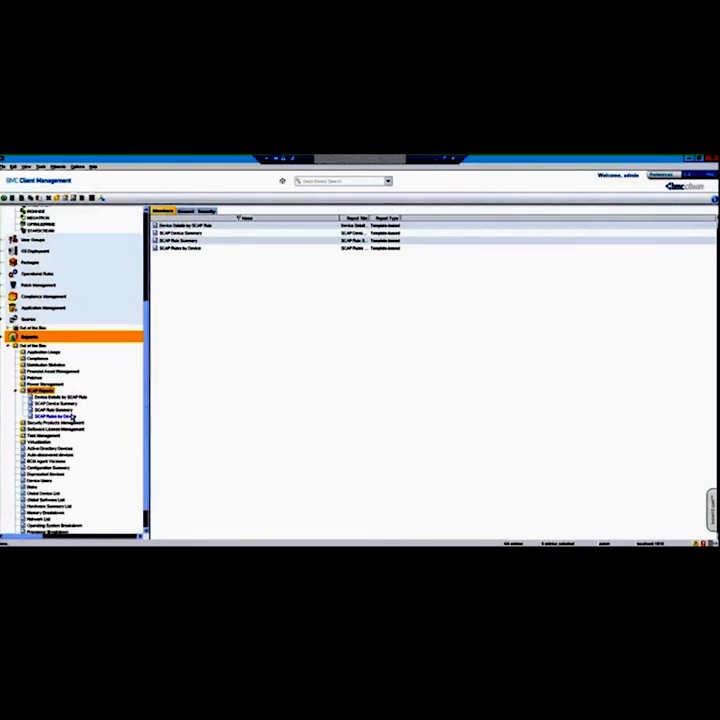
left_click(60, 404)
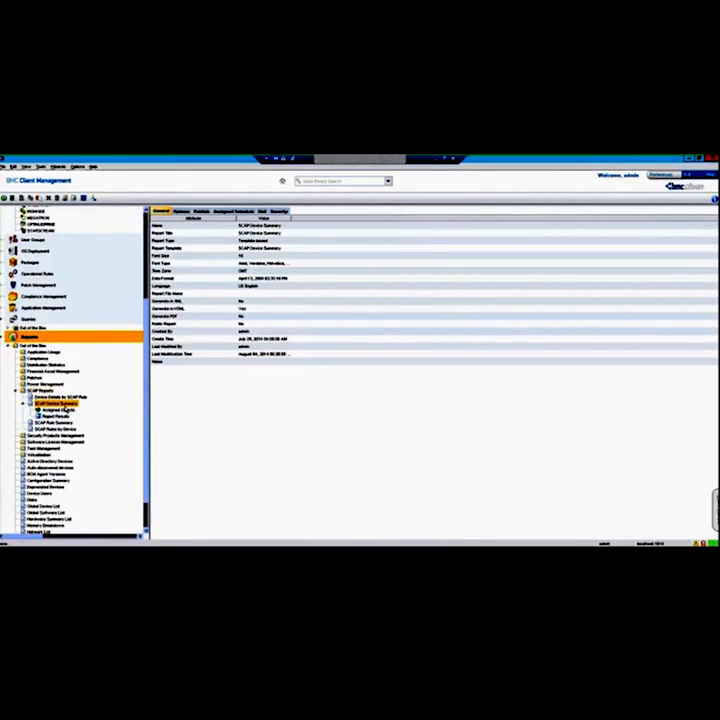
right_click(243, 325)
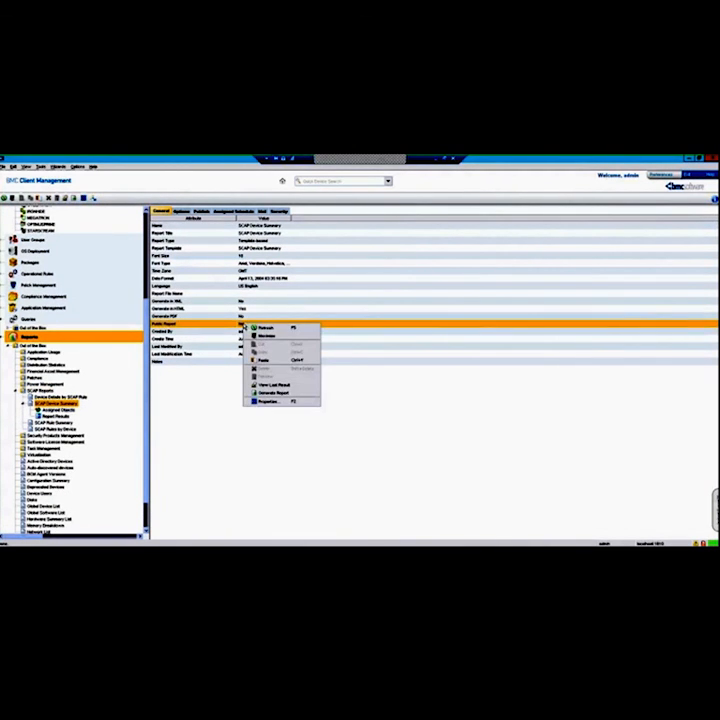
left_click(235, 348)
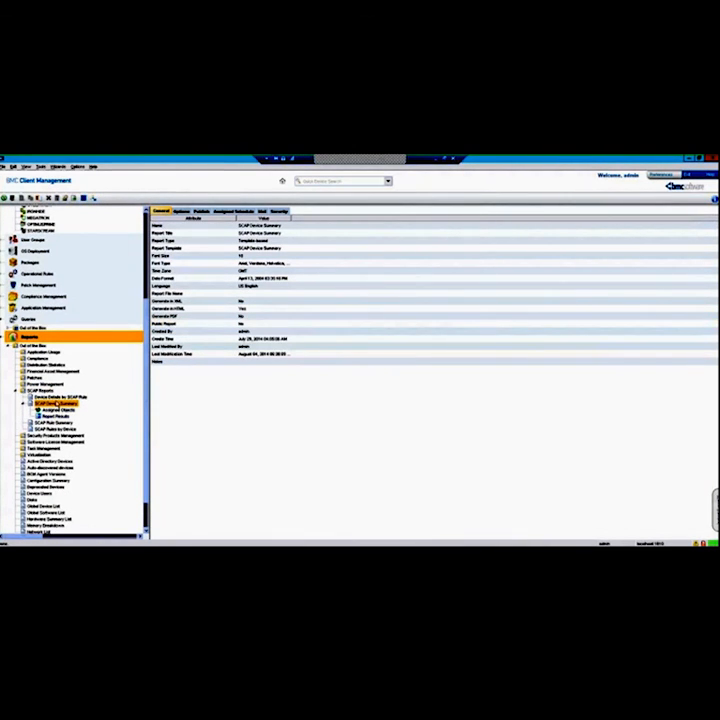
right_click(60, 404)
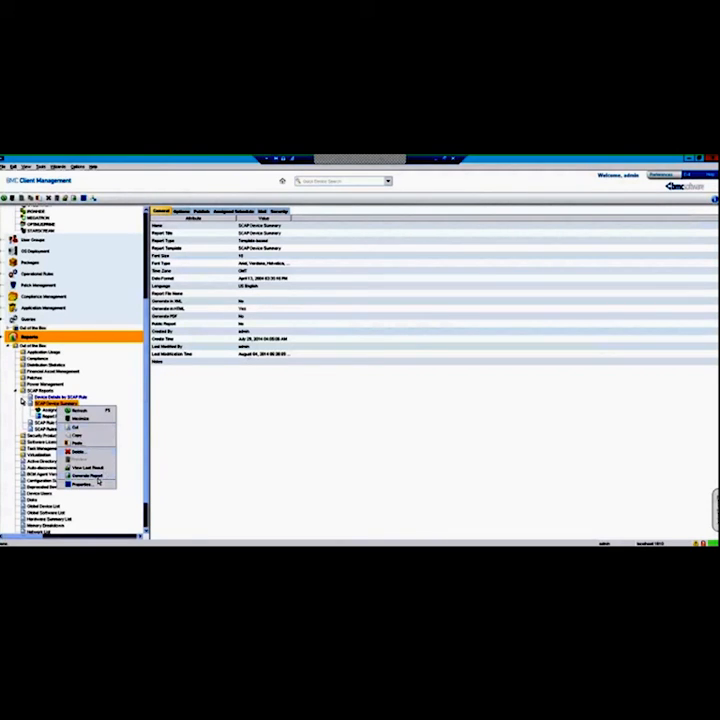
left_click(24, 404)
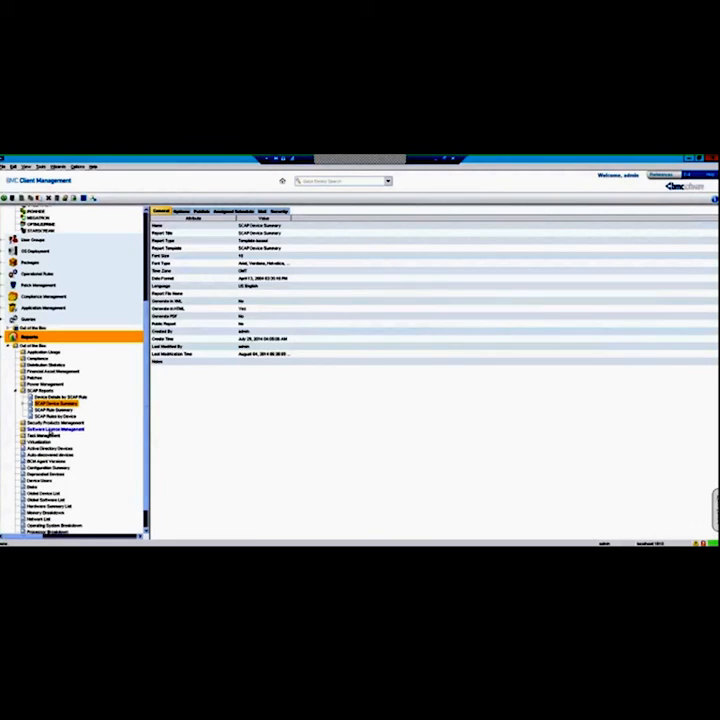
Examine the out-of-the-box reports in the Power Management and Financial Asset Management folders.
left_click(45, 384)
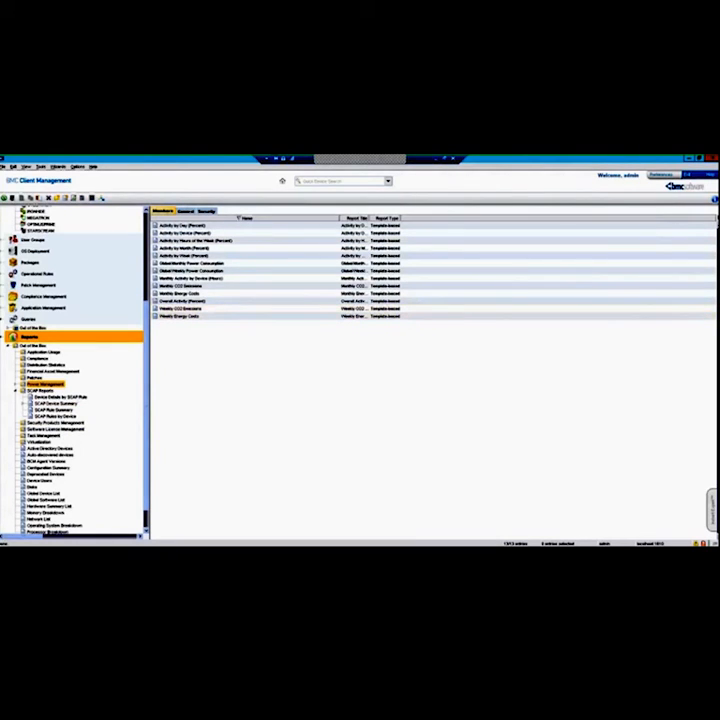
left_click(52, 371)
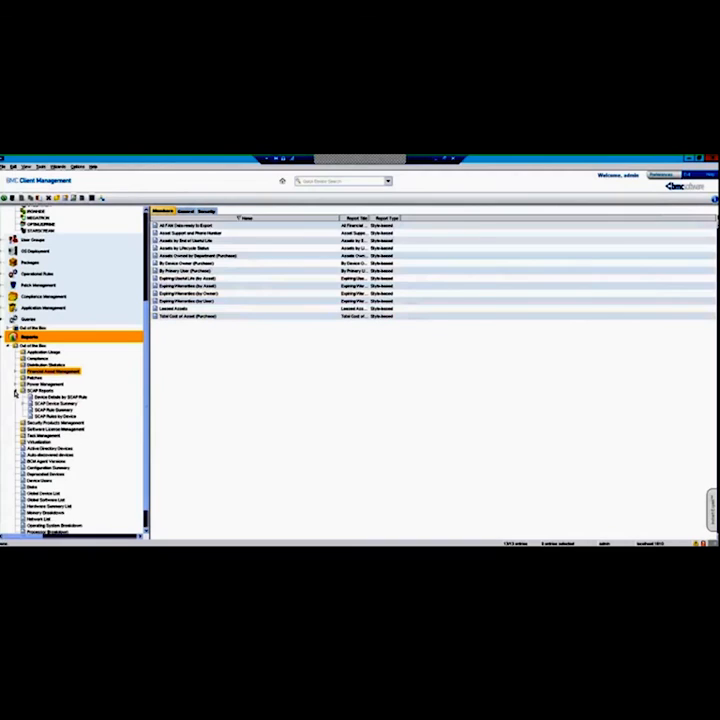
Collapse the SCAP Reports folder and the Reports and Device Groups branches of the navigation tree.
left_click(15, 391)
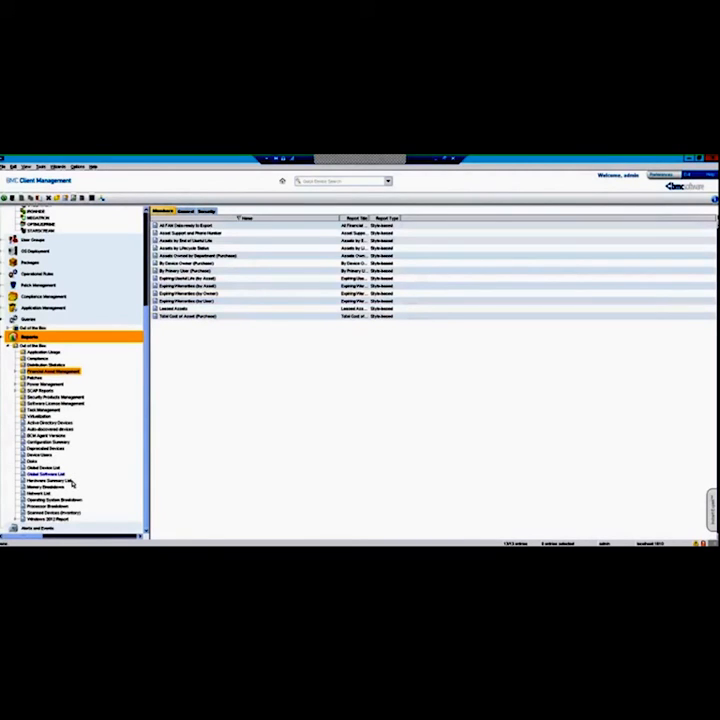
left_click(7, 338)
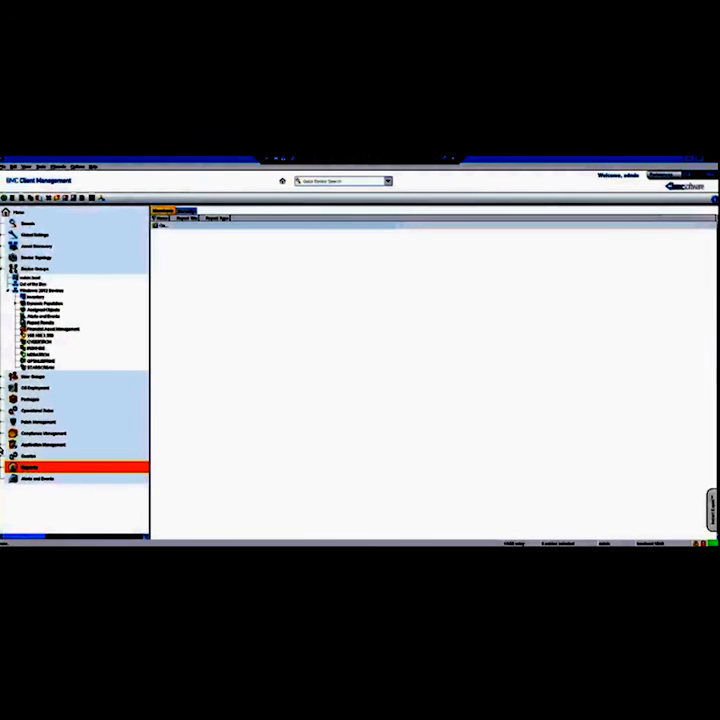
left_click(5, 270)
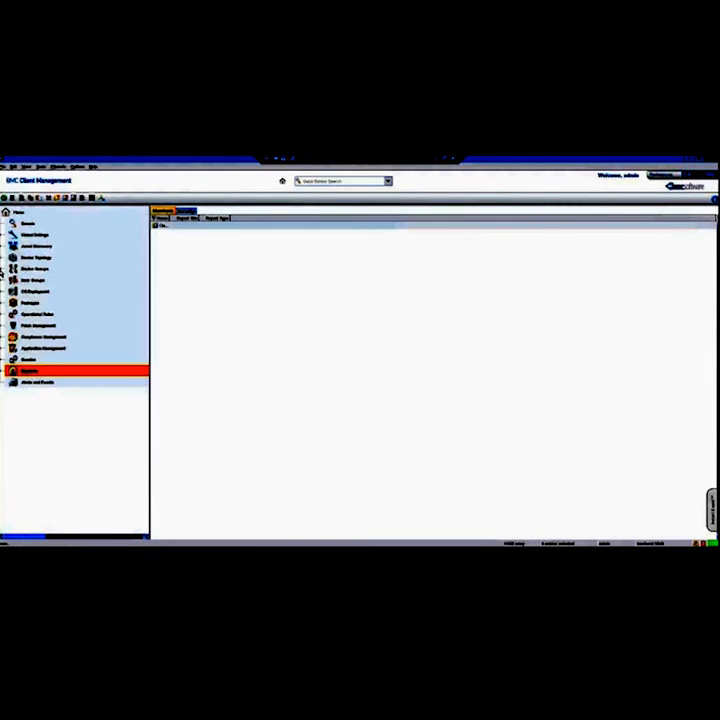